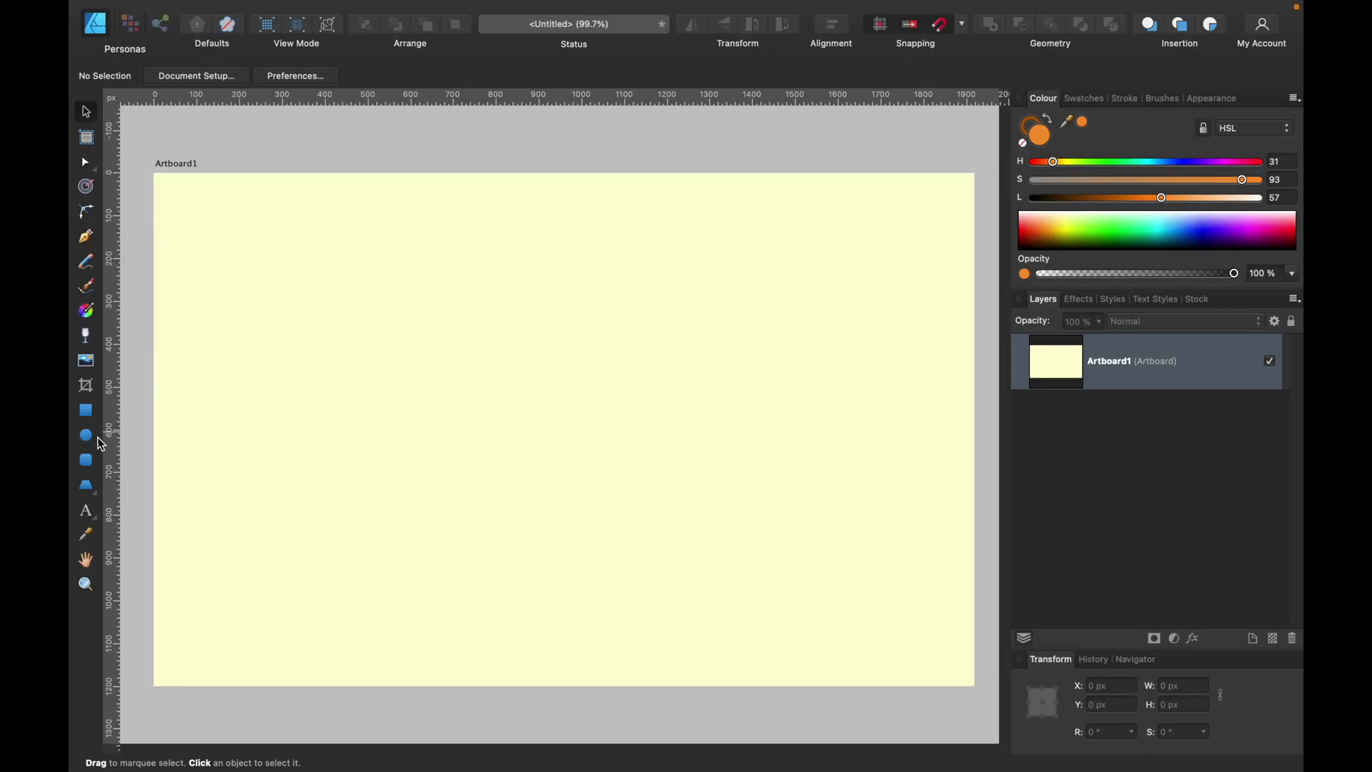
Draw an orange oval on the artboard's left side, convert it to curves, and lower its side nodes into an egg shape.
left_click(86, 437)
left_click_drag(305, 247, 434, 431)
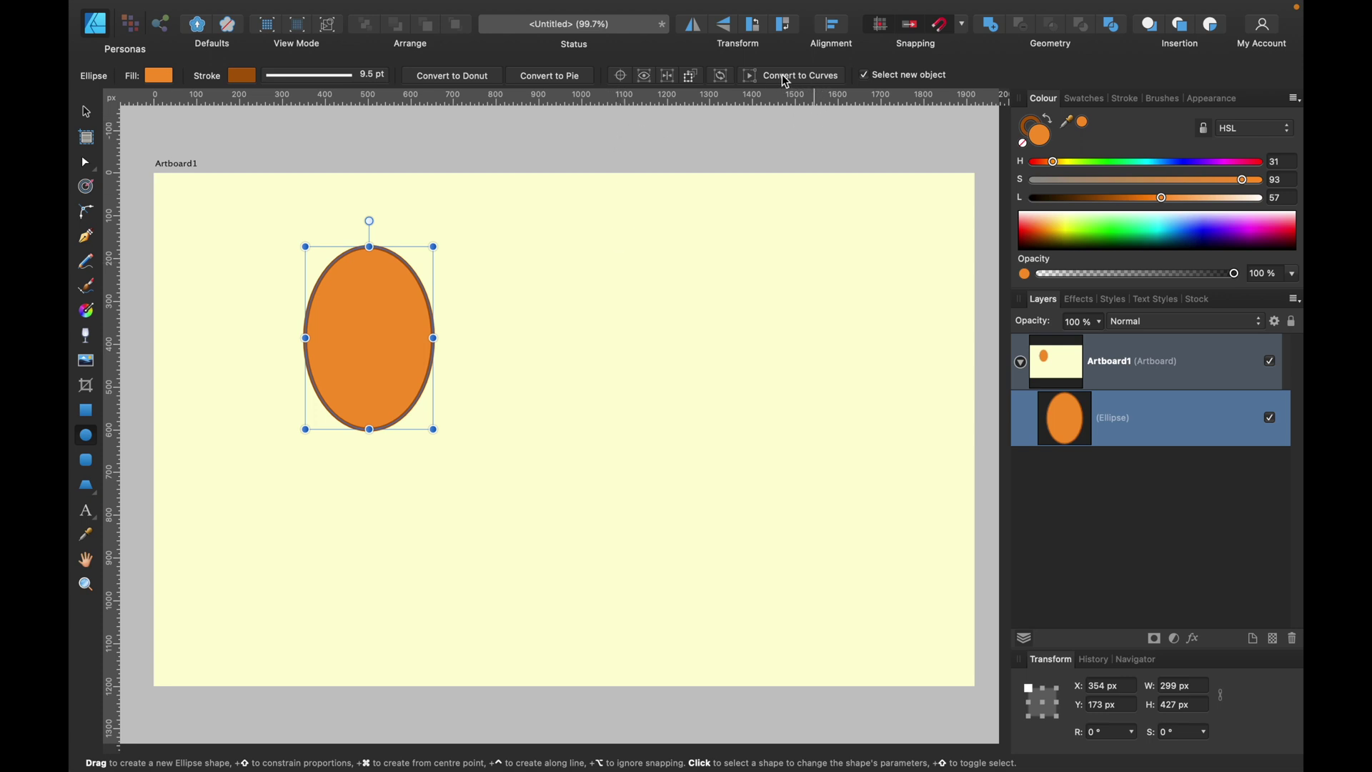
left_click(786, 77)
left_click(89, 166)
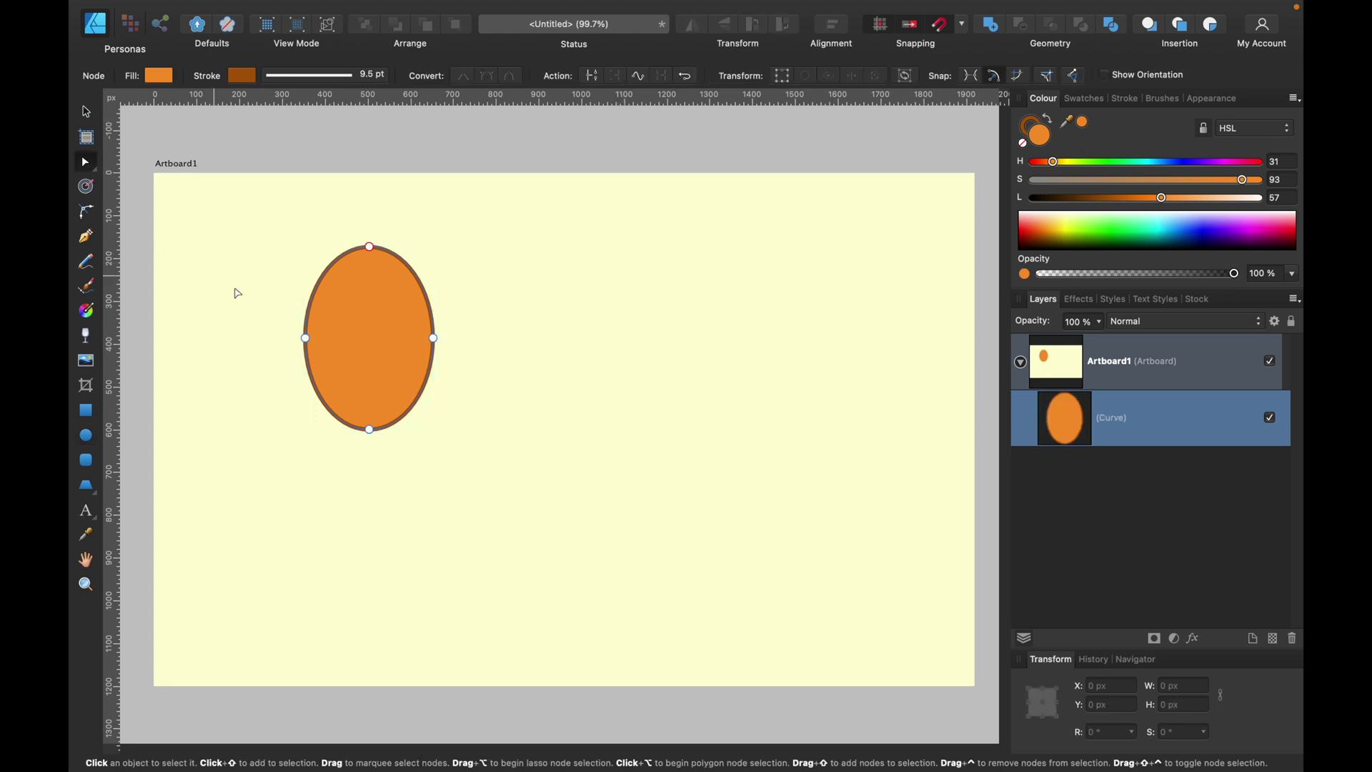
left_click_drag(254, 297, 436, 358)
left_click_drag(336, 203, 391, 496)
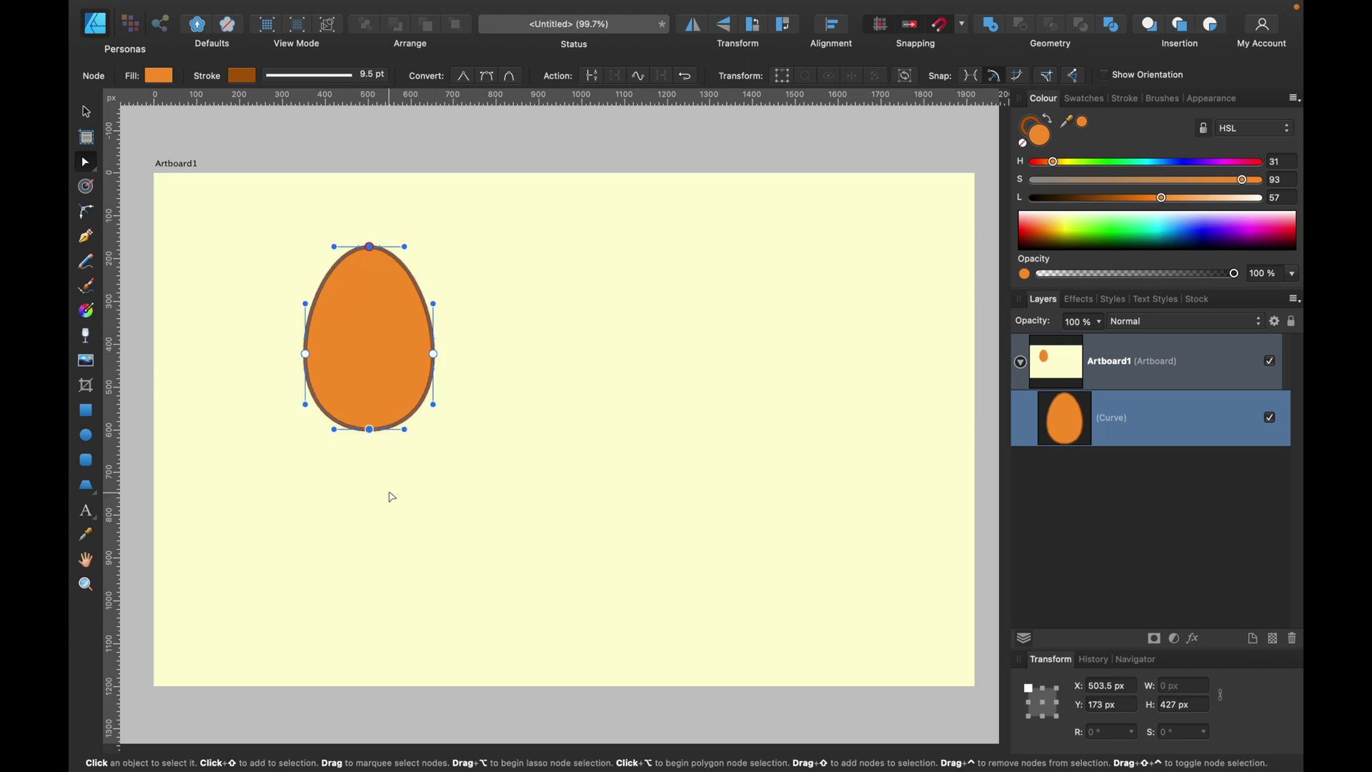
Make the top and bottom points sharp, adjust both side curves, and pull the tip up-left.
left_click(464, 78)
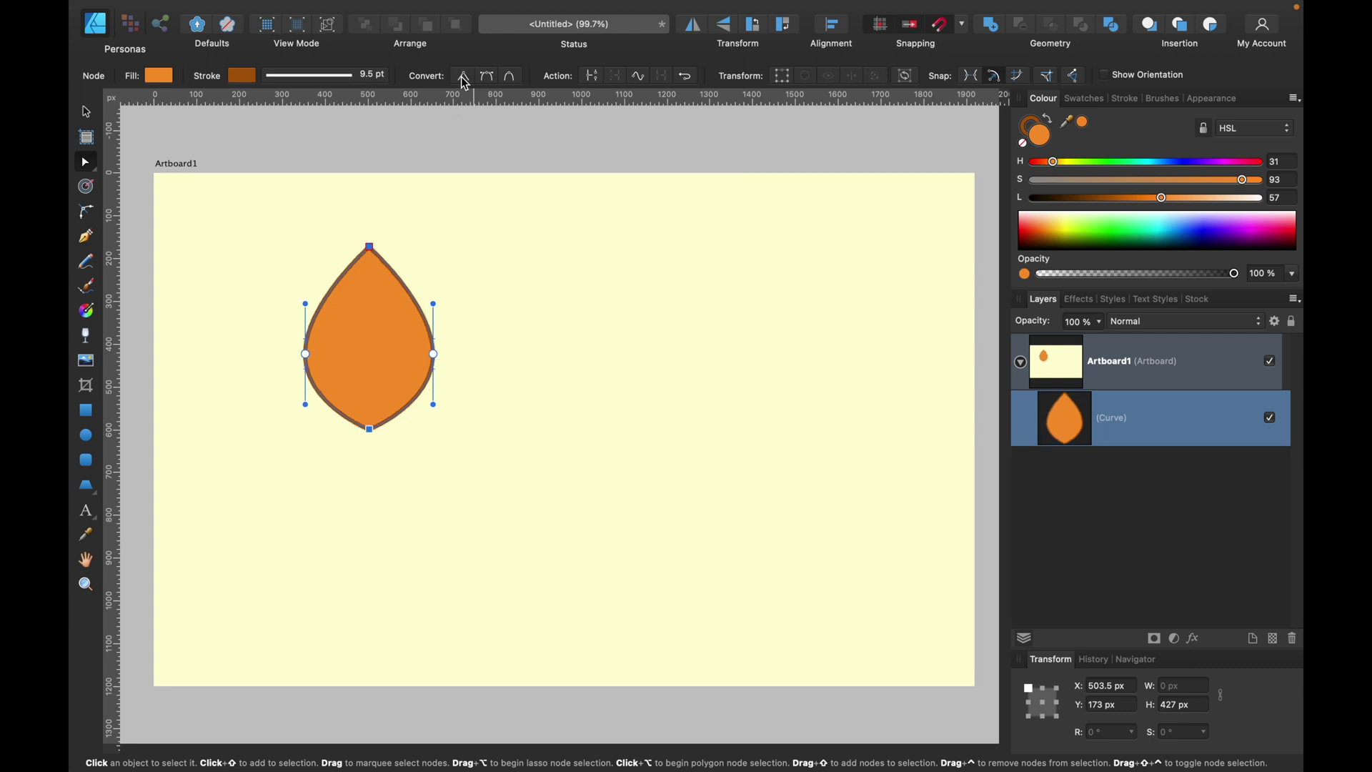
left_click_drag(433, 303, 426, 285)
left_click_drag(307, 405, 373, 432)
left_click(397, 242)
left_click(377, 268)
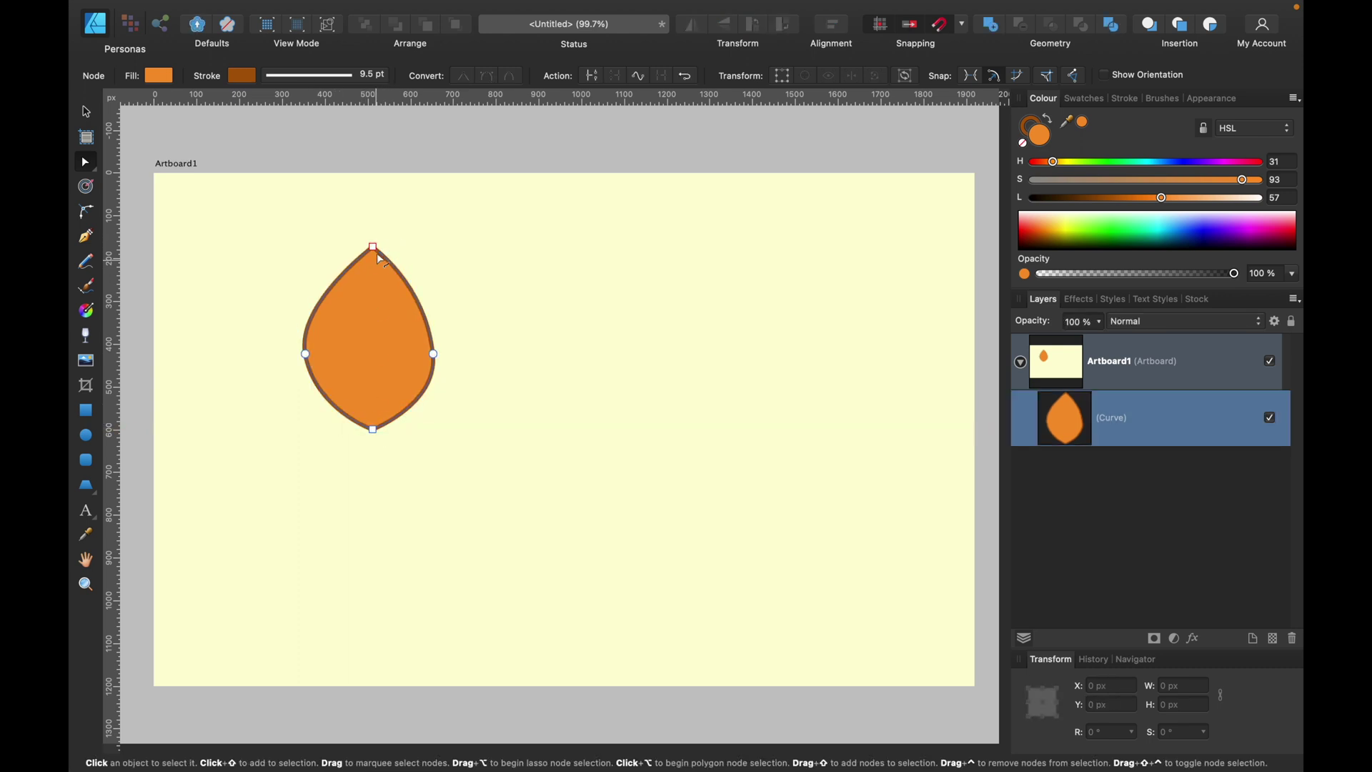
left_click_drag(372, 247, 352, 238)
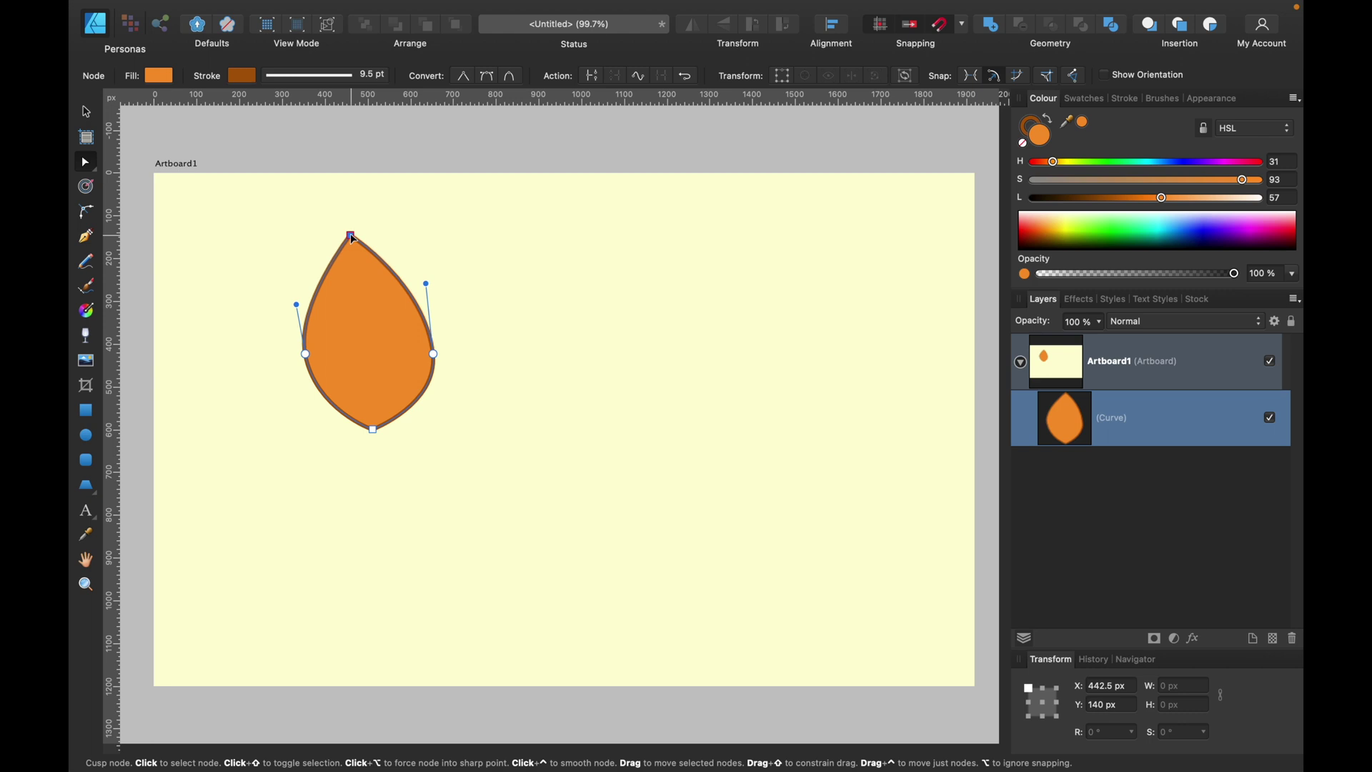
left_click(260, 215)
left_click(86, 236)
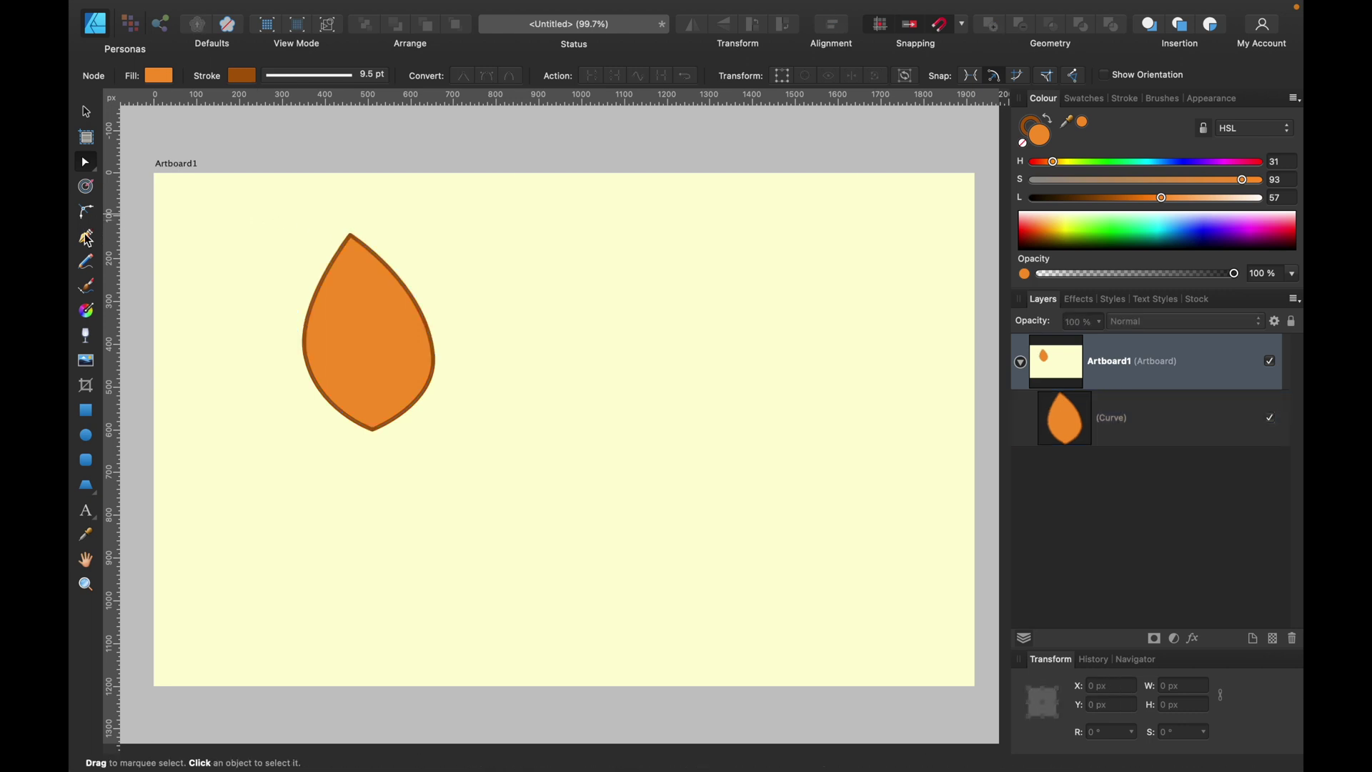
Draw a brown curve from the leaf's tip through its base and down into a curved stem.
left_click(351, 235)
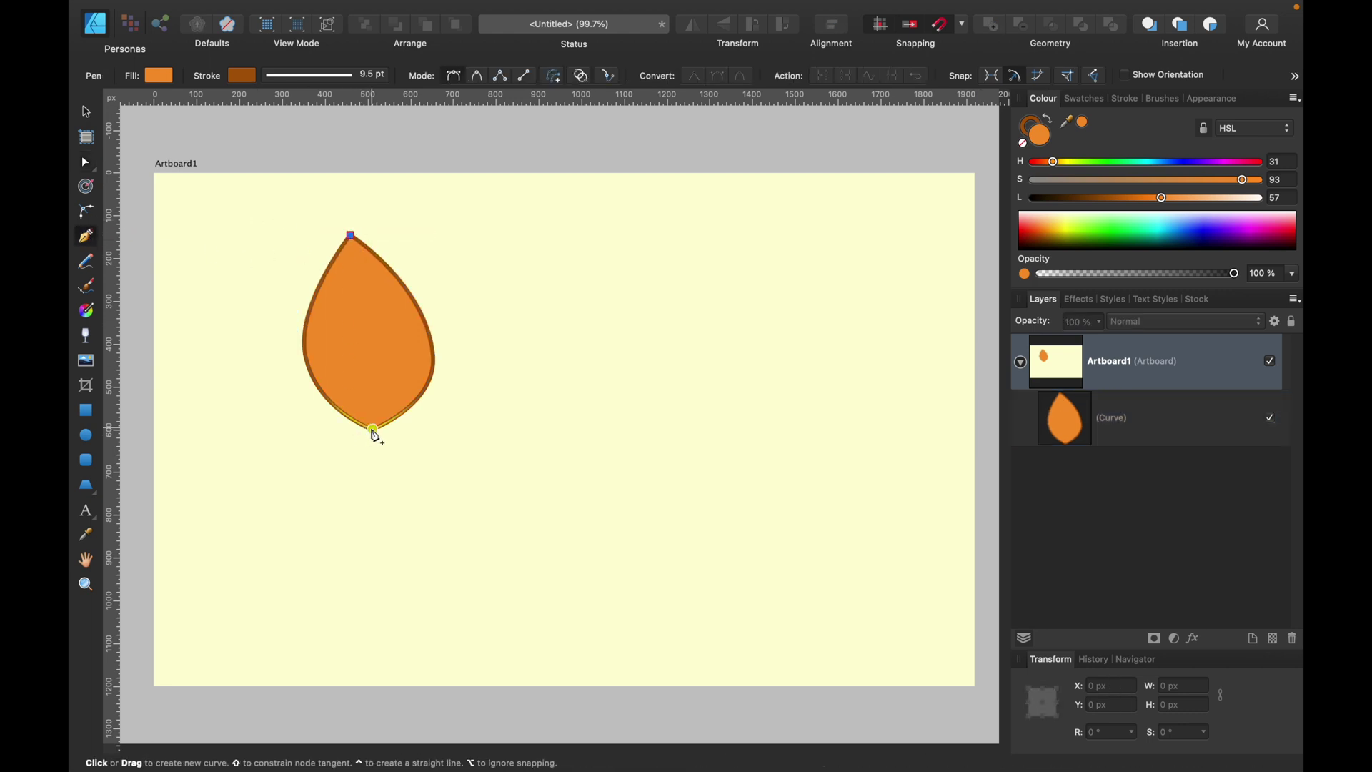
left_click_drag(371, 430, 360, 511)
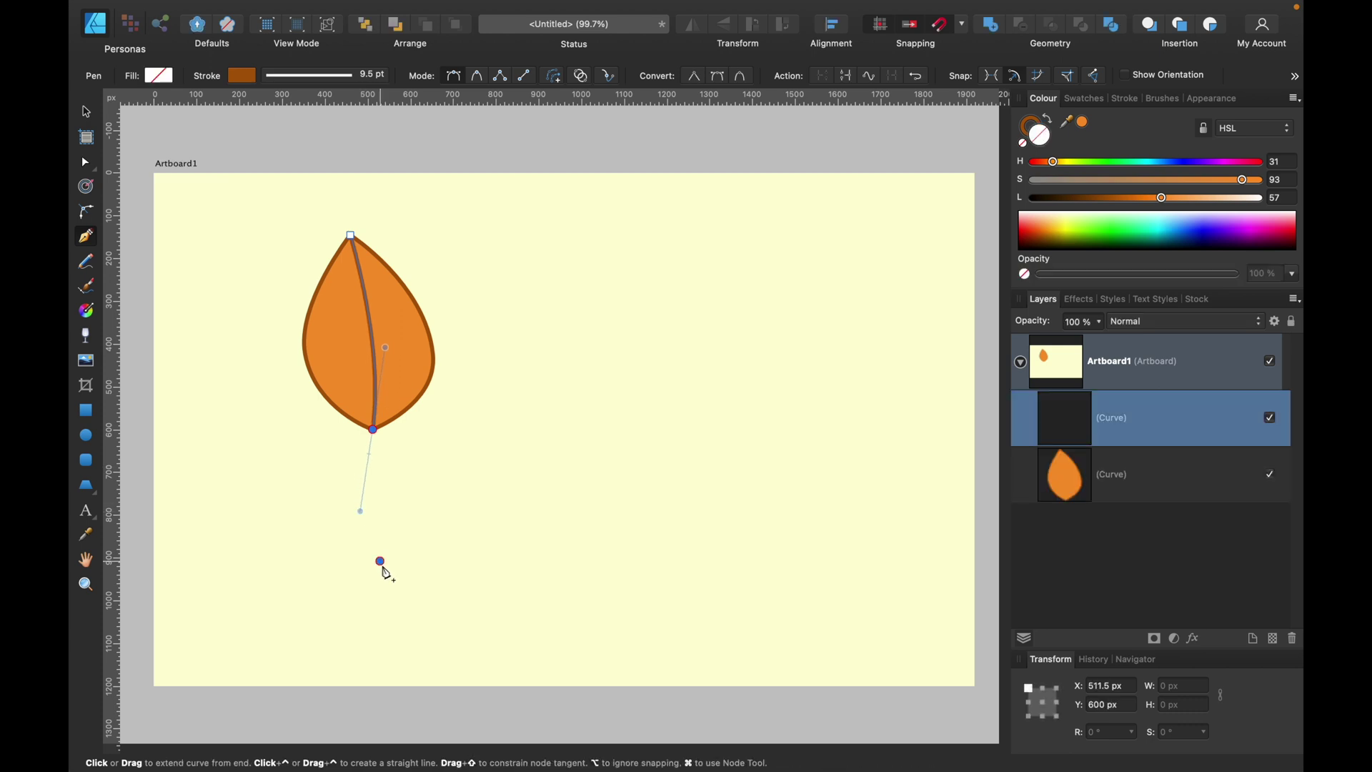
left_click_drag(380, 560, 393, 577)
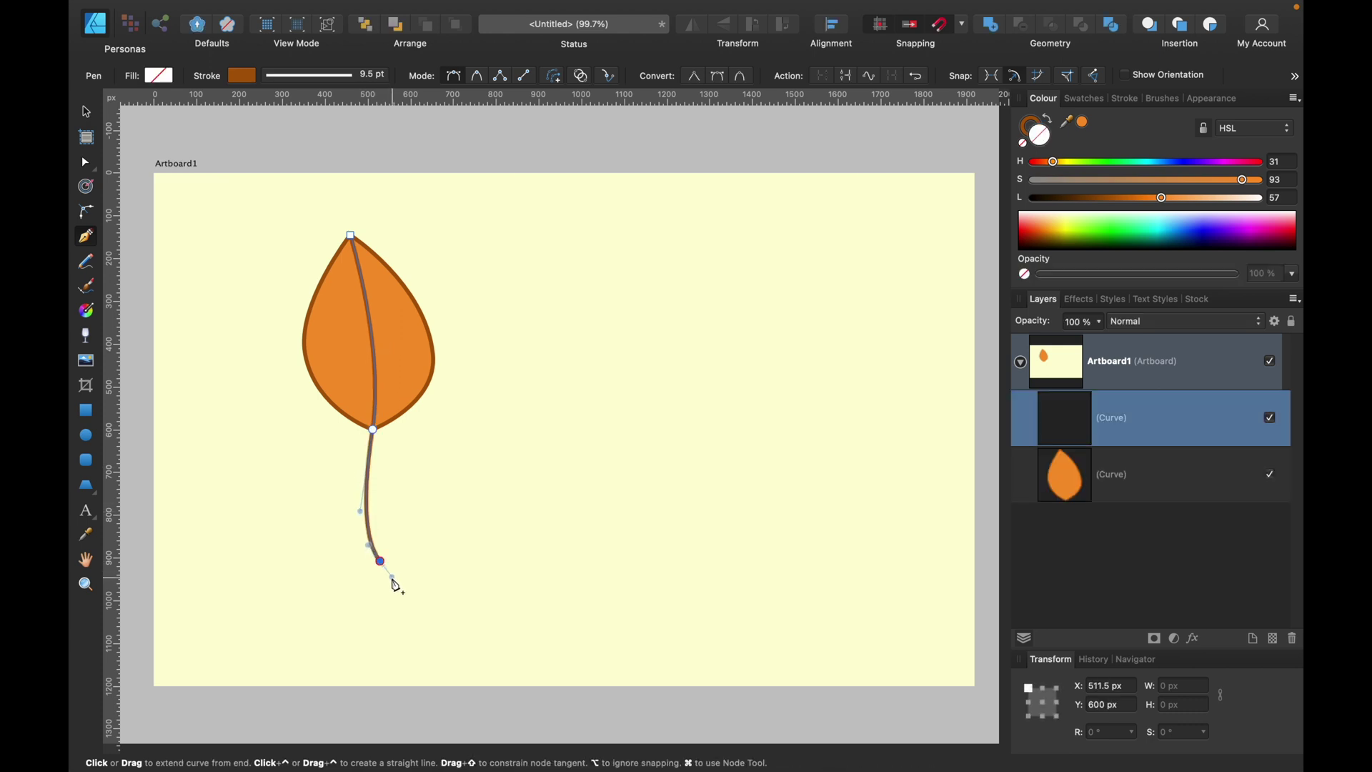
left_click(85, 112)
left_click(516, 387)
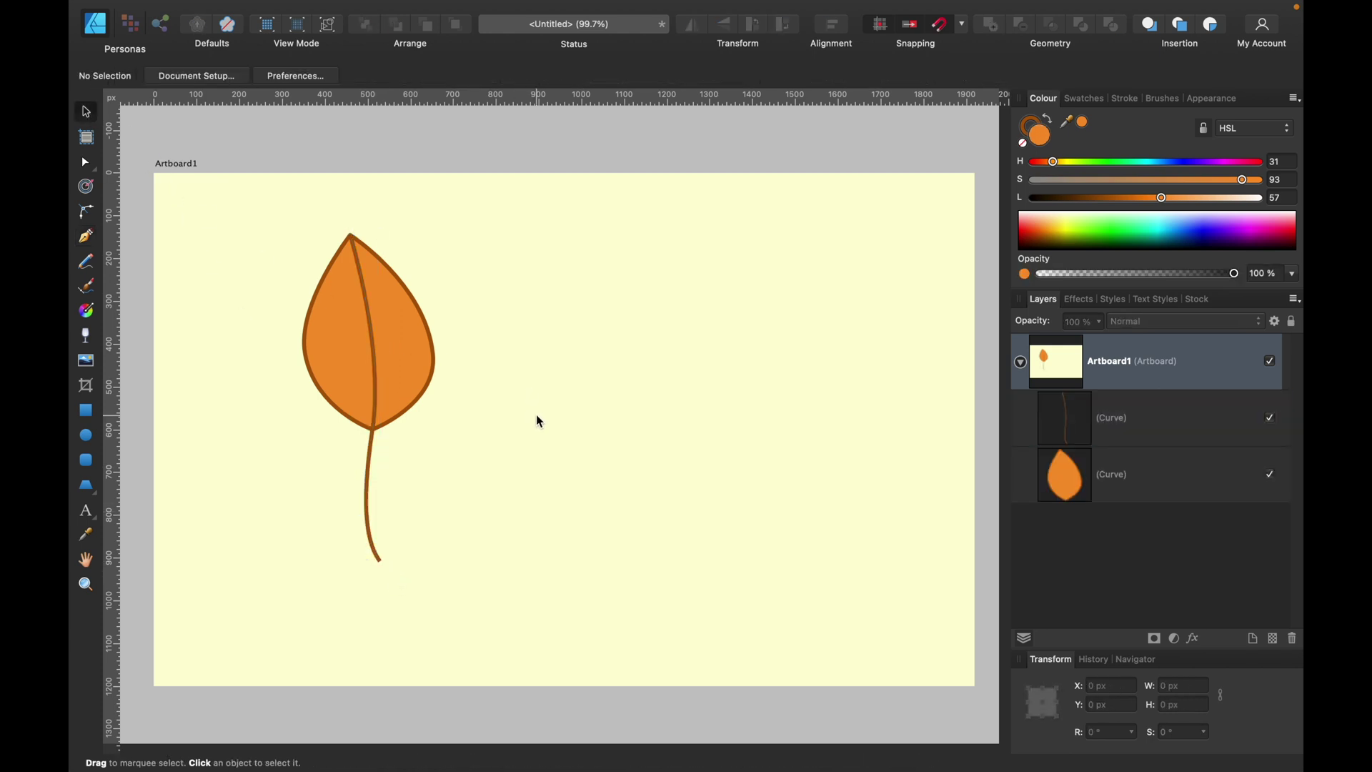
Set the stem's stroke to 32 pt and taper its pressure profile thinner toward the top.
left_click(420, 349)
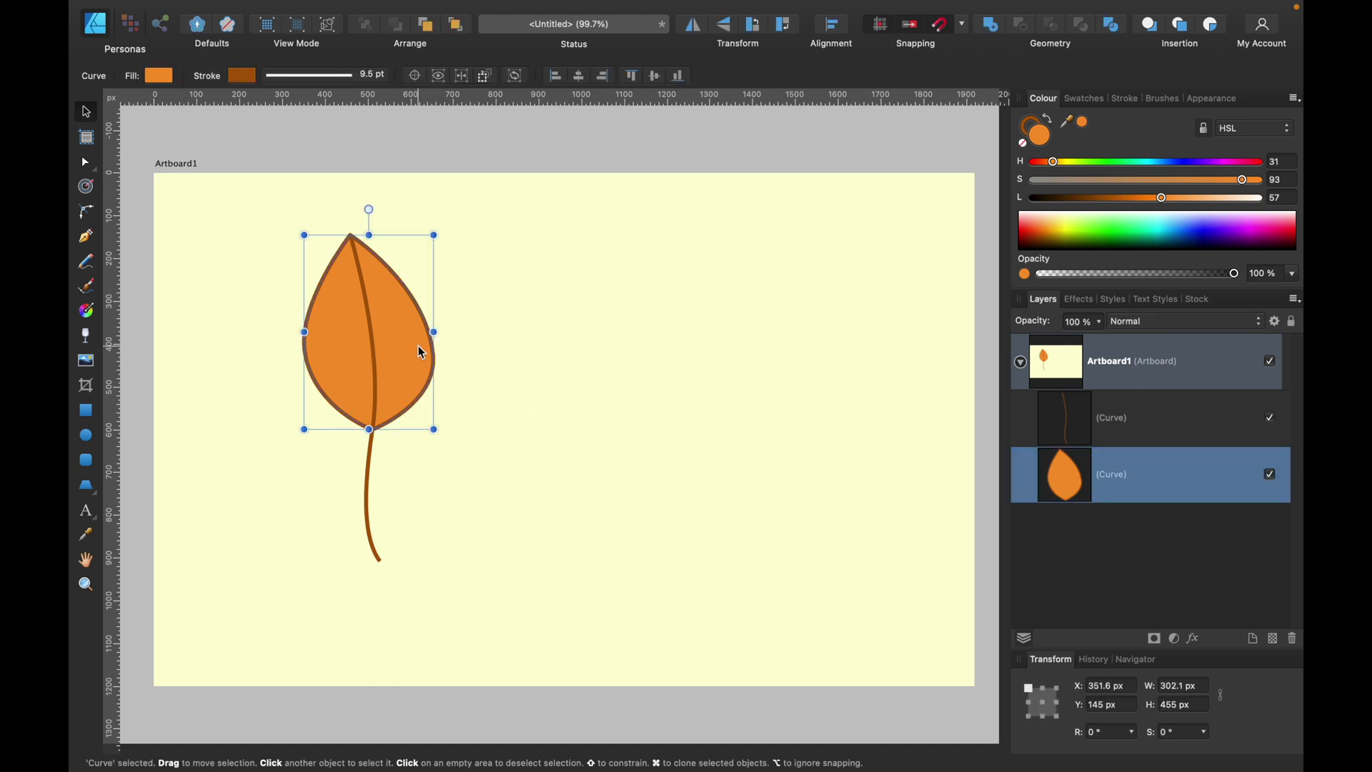
left_click(366, 312)
left_click(1124, 100)
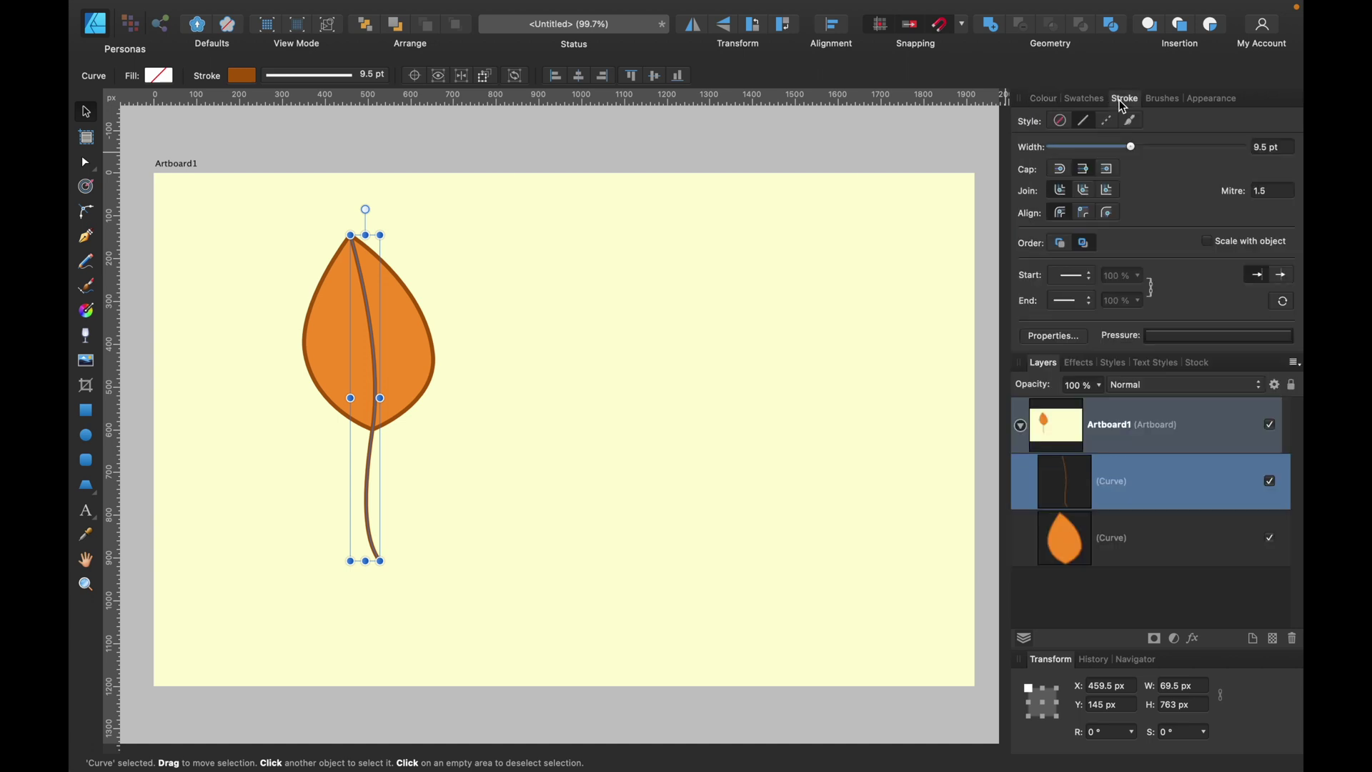
left_click_drag(1131, 147, 1182, 147)
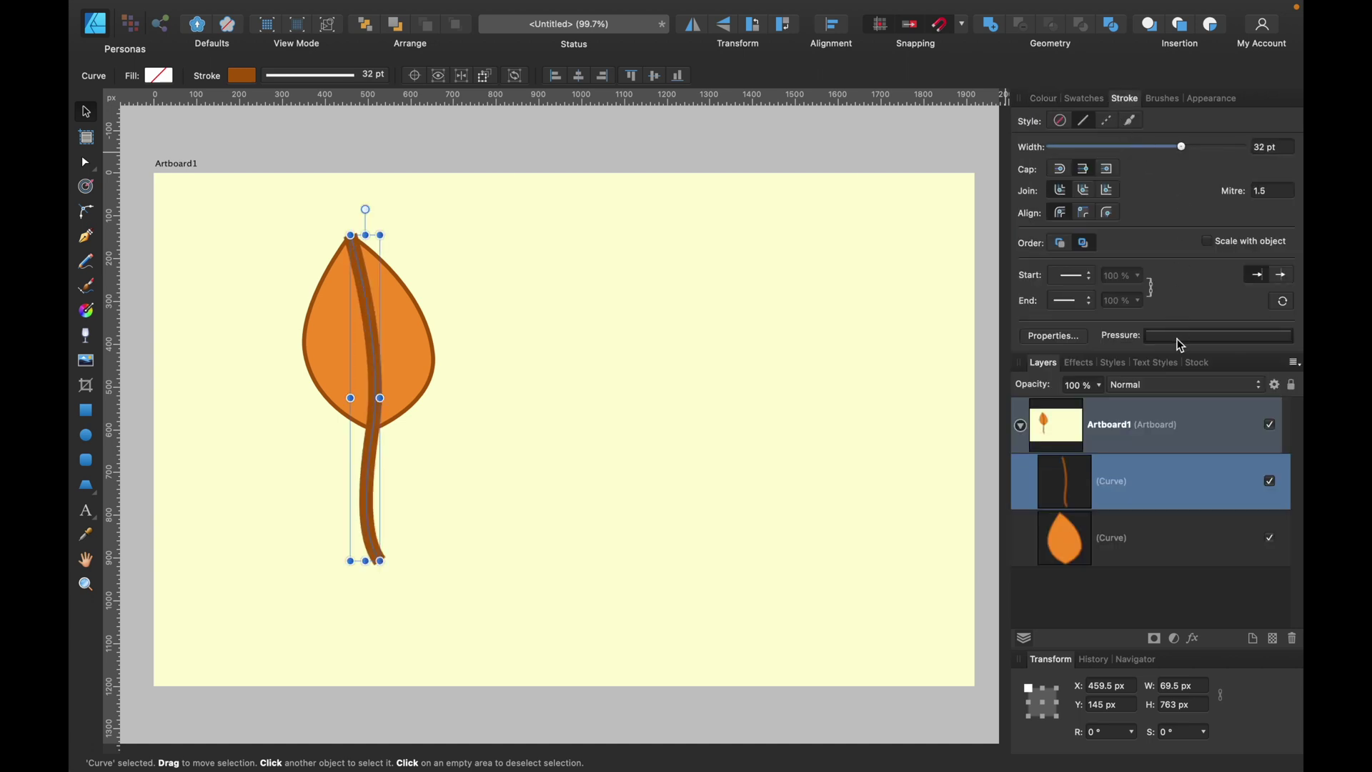
left_click(1178, 339)
left_click_drag(1088, 349, 1098, 467)
Remove the brown outline stroke from the orange leaf body.
left_click(422, 335)
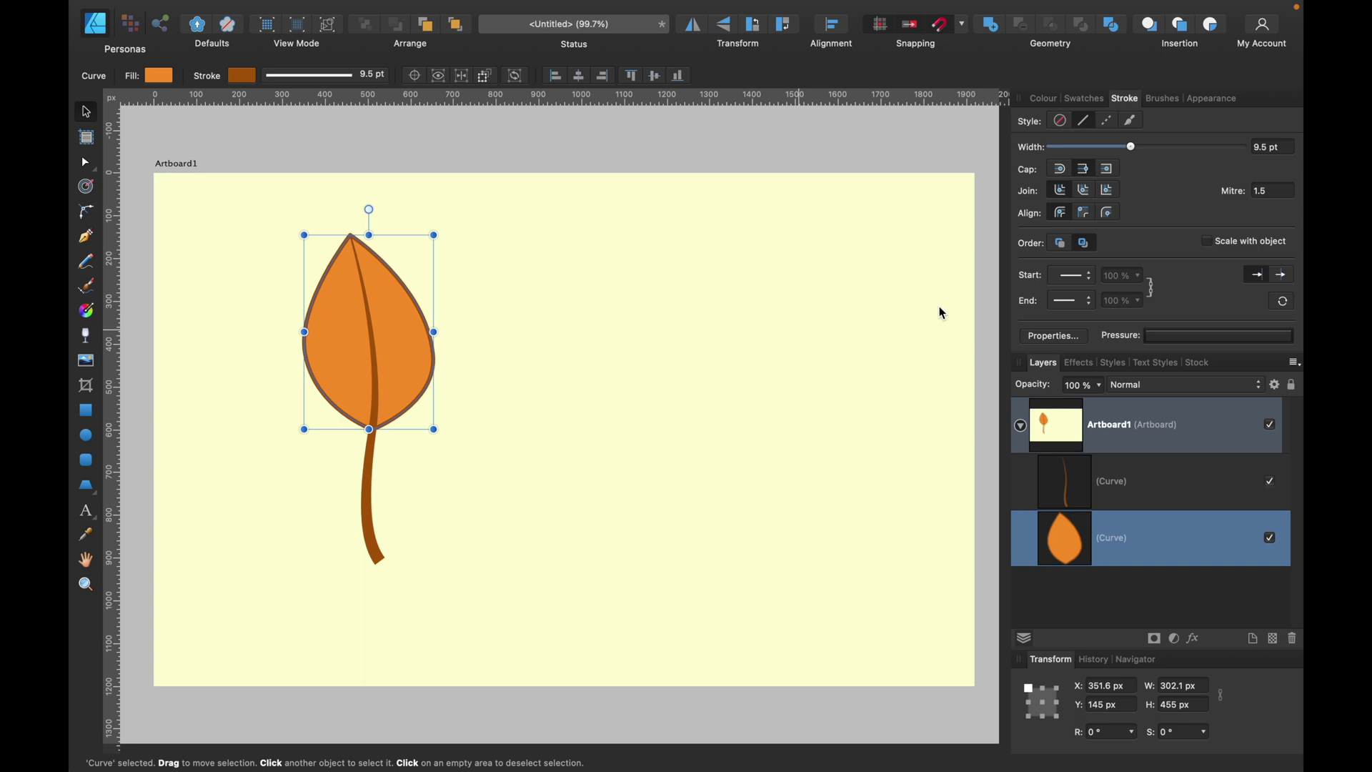
left_click(1047, 100)
left_click(1034, 139)
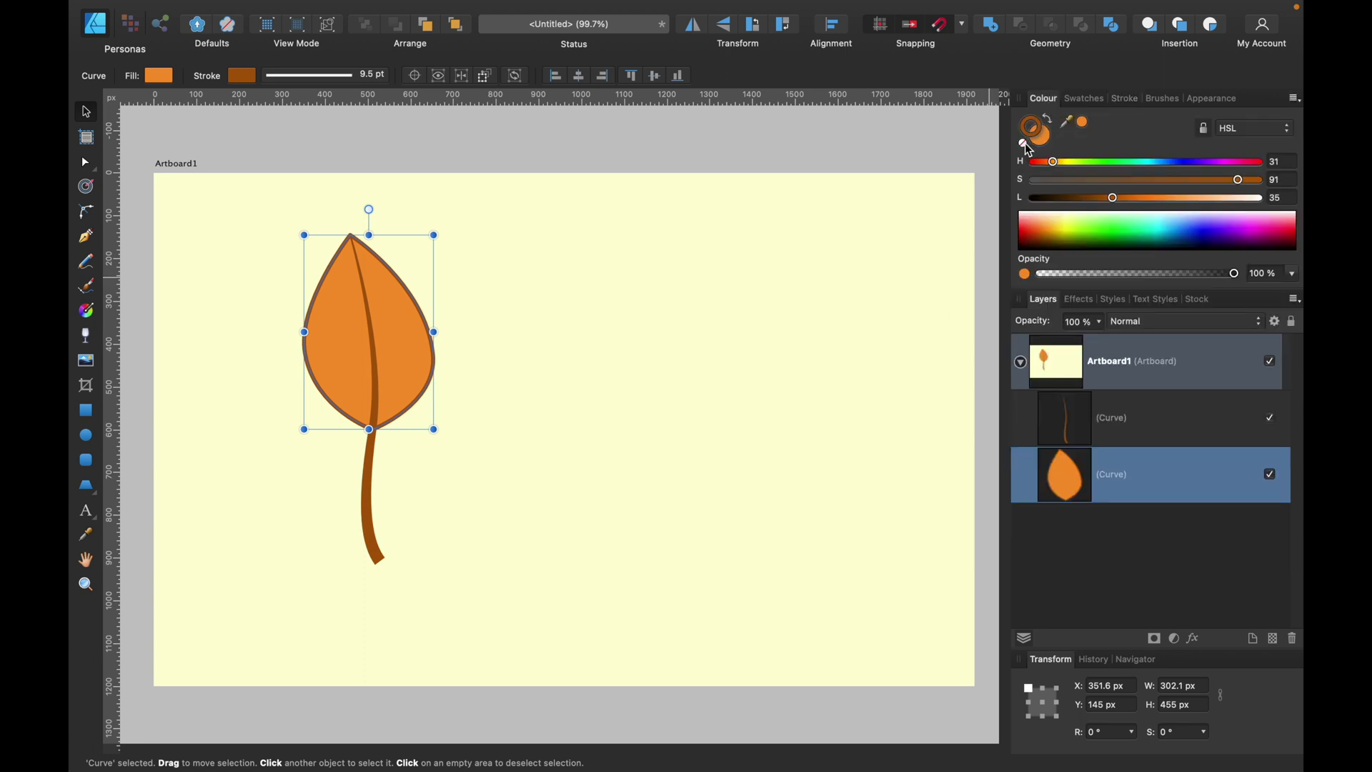
left_click(1024, 145)
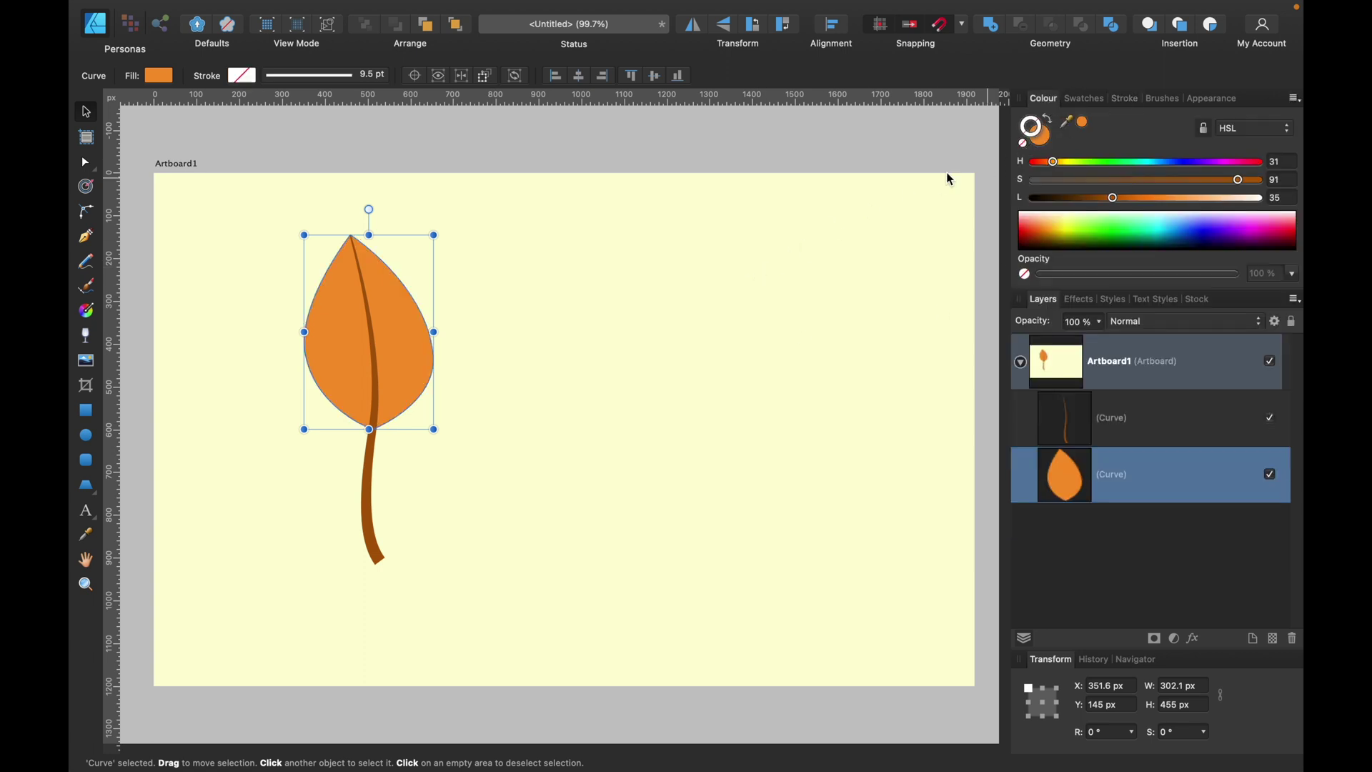
left_click(737, 279)
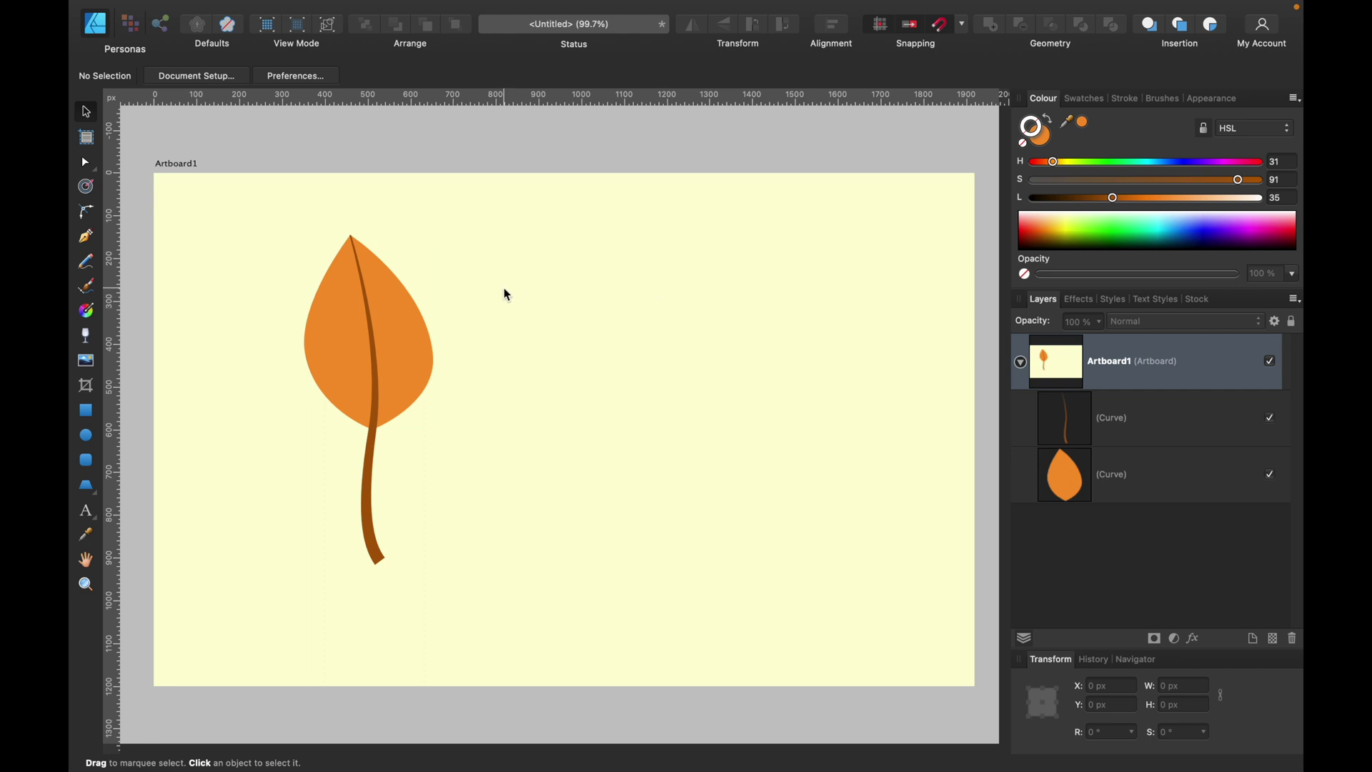
Zoom from 100% through 150% to 200% and pan to centre the orange leaf.
key("super+1")
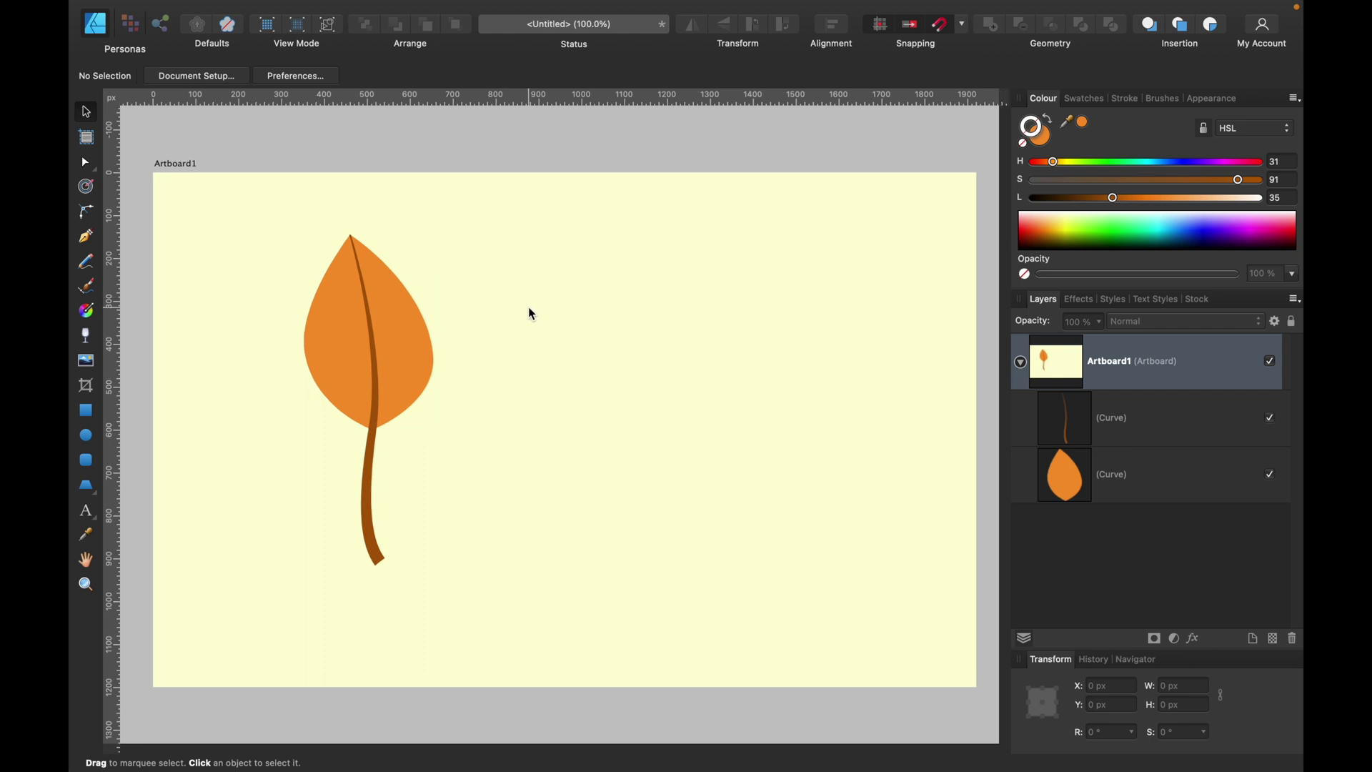
key("super+equal")
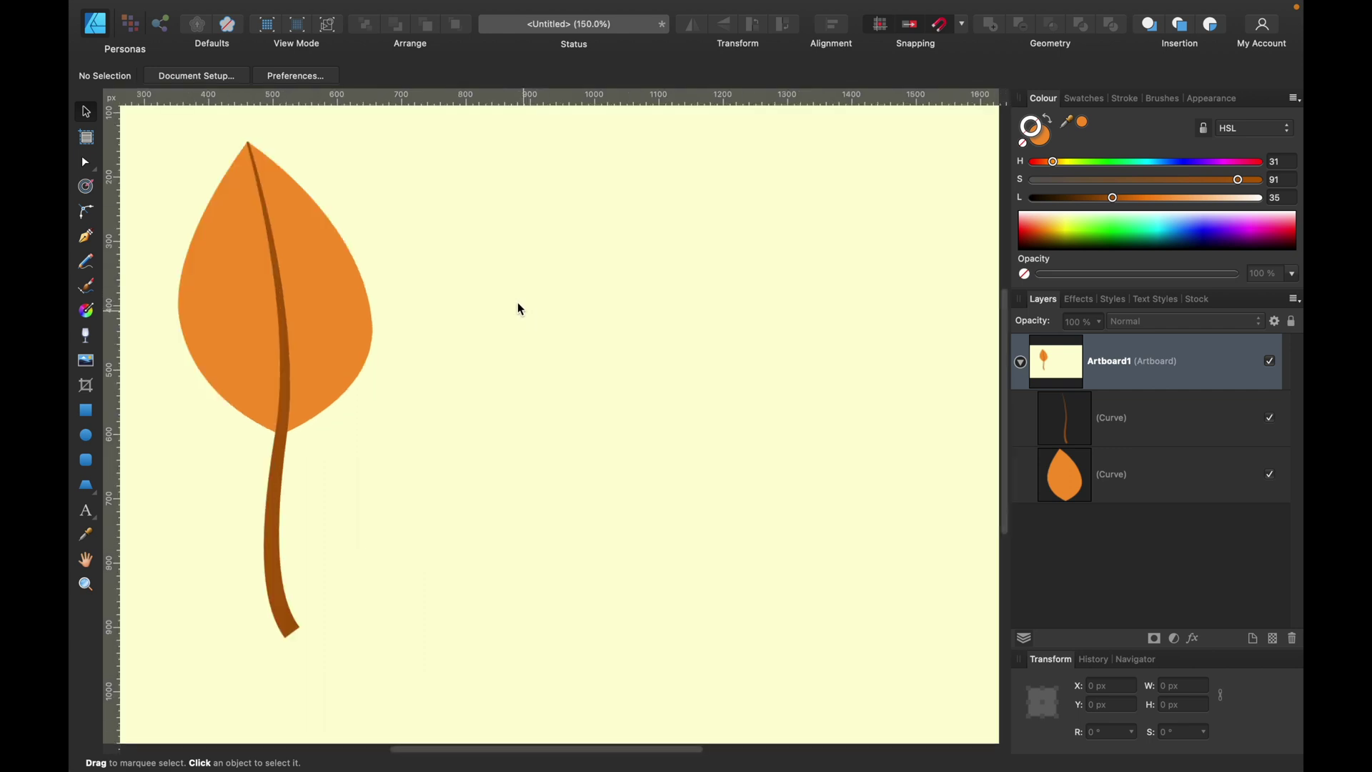
mouse_move(394, 7)
left_click(465, 17)
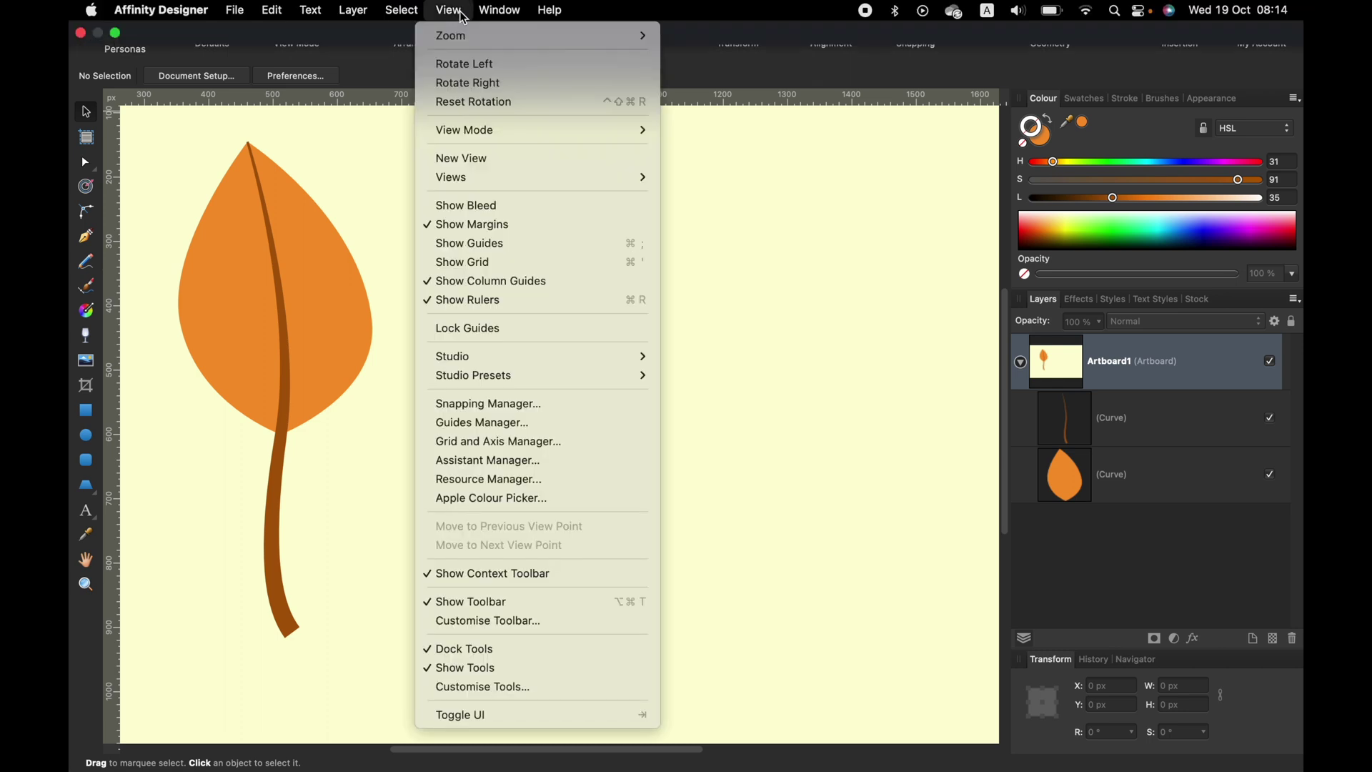
mouse_move(461, 36)
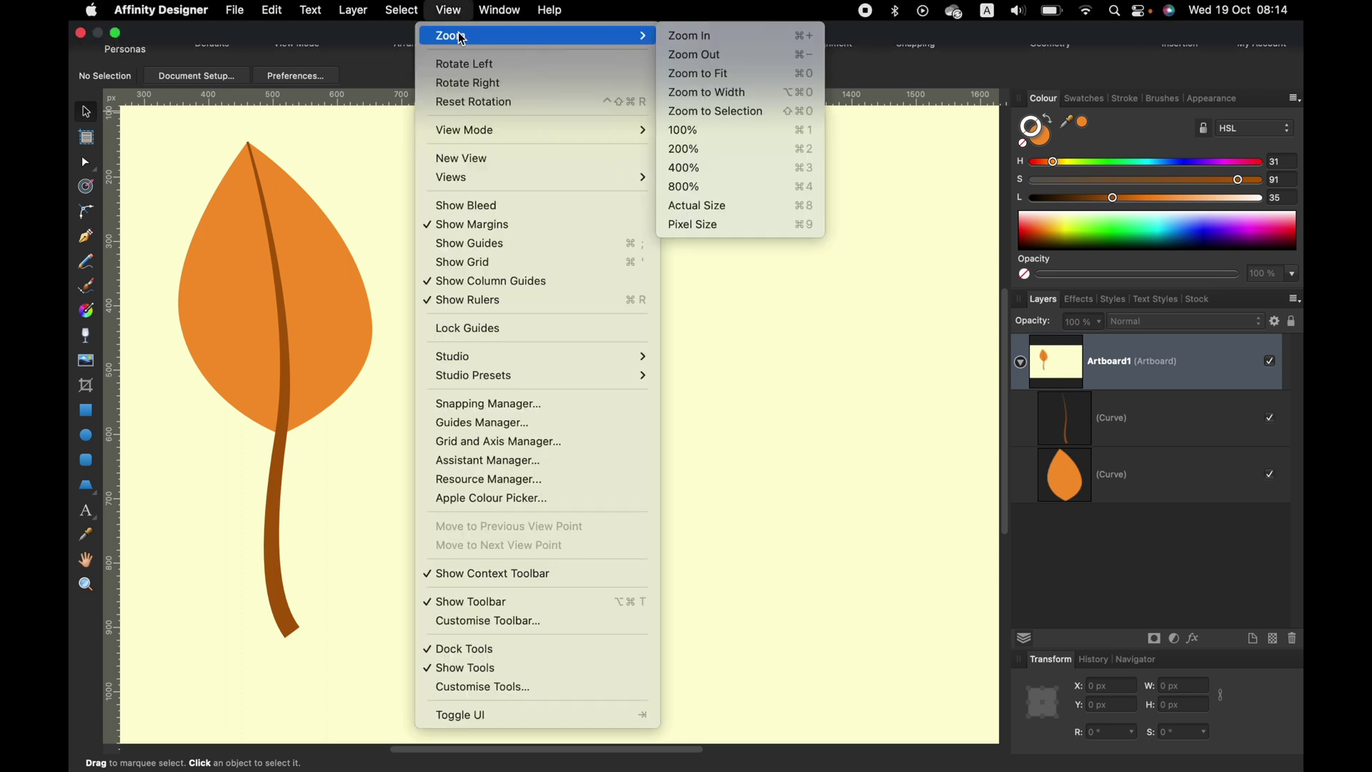
left_click(799, 42)
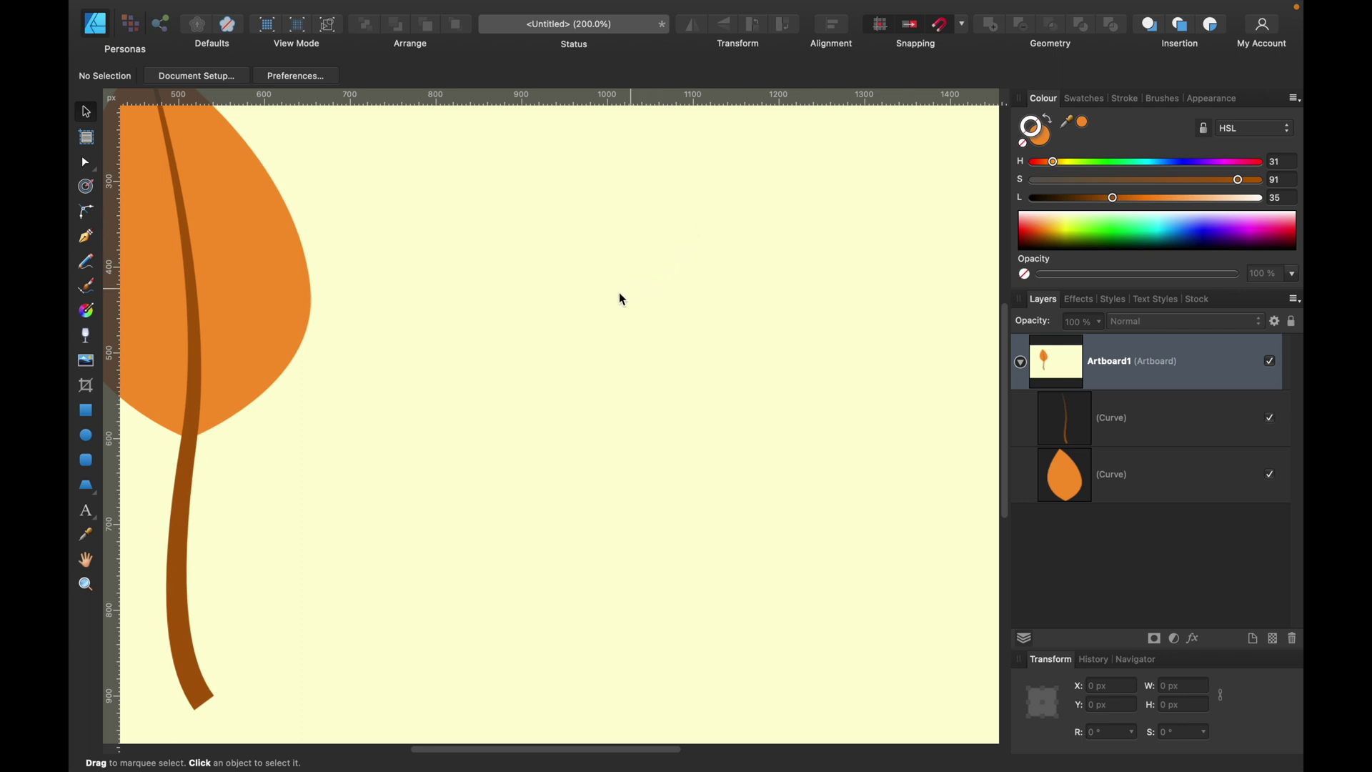
scroll(453, 278, "left", 10)
scroll(453, 279, "up", 3)
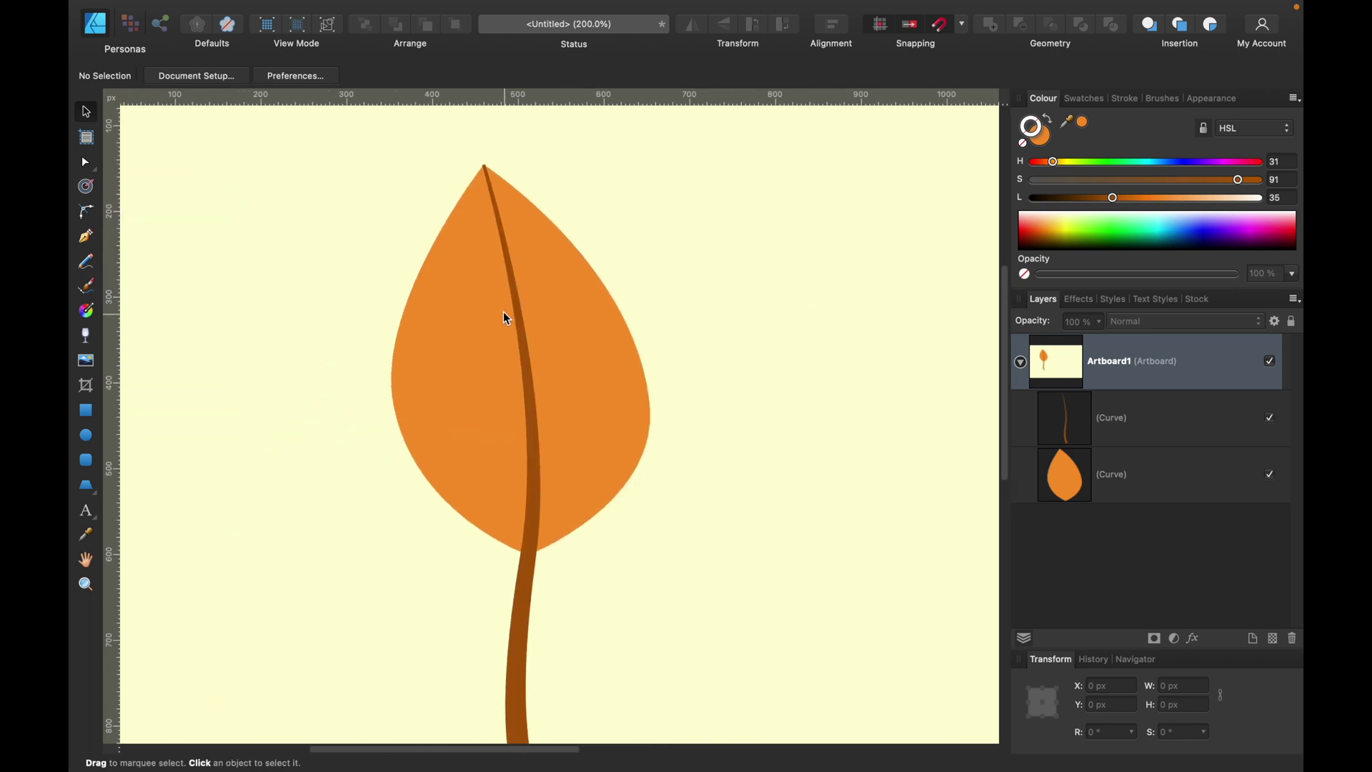
Inspect the stem's top node with the Node tool, then deselect.
left_click(84, 162)
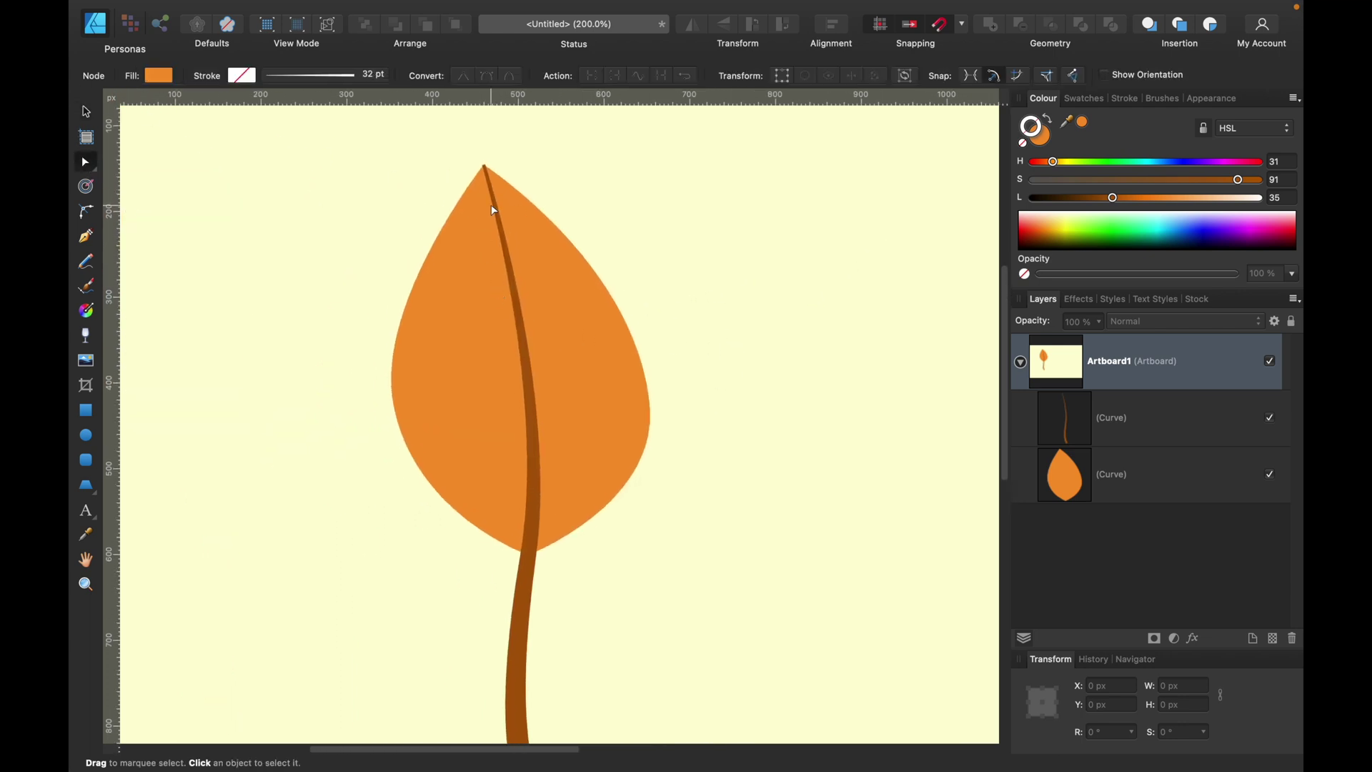
left_click(493, 210)
left_click(486, 173)
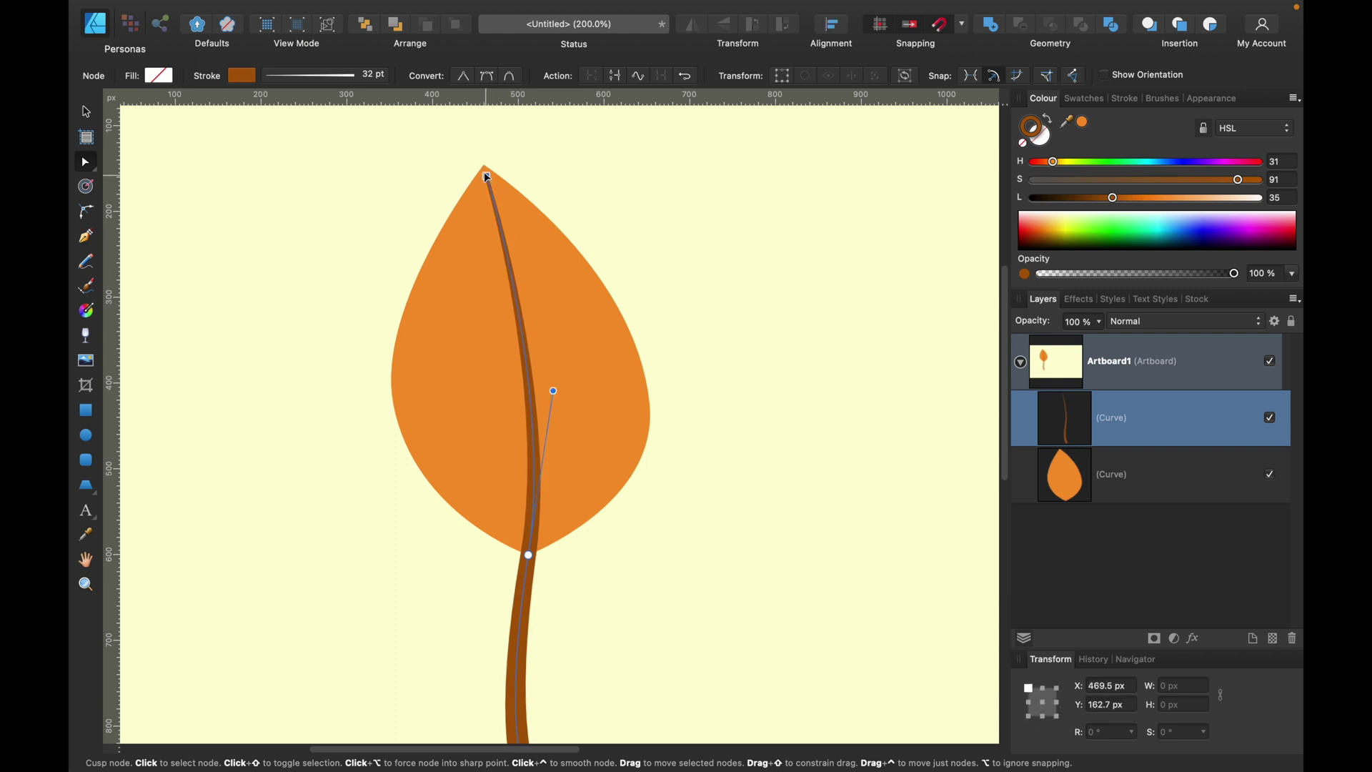
left_click(178, 245)
left_click(85, 236)
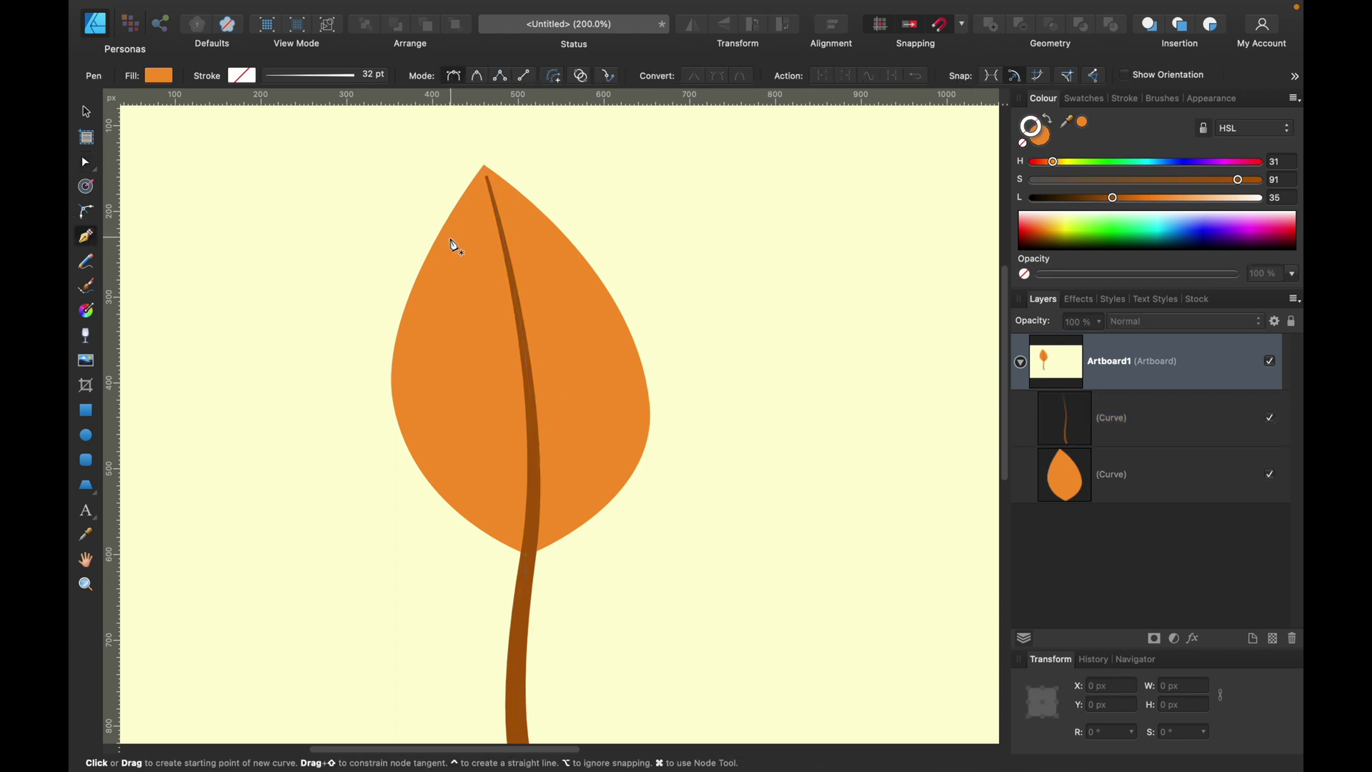
Draw a three-node V vein across the stem near the tip, stroked in the stem's brown.
left_click(450, 238)
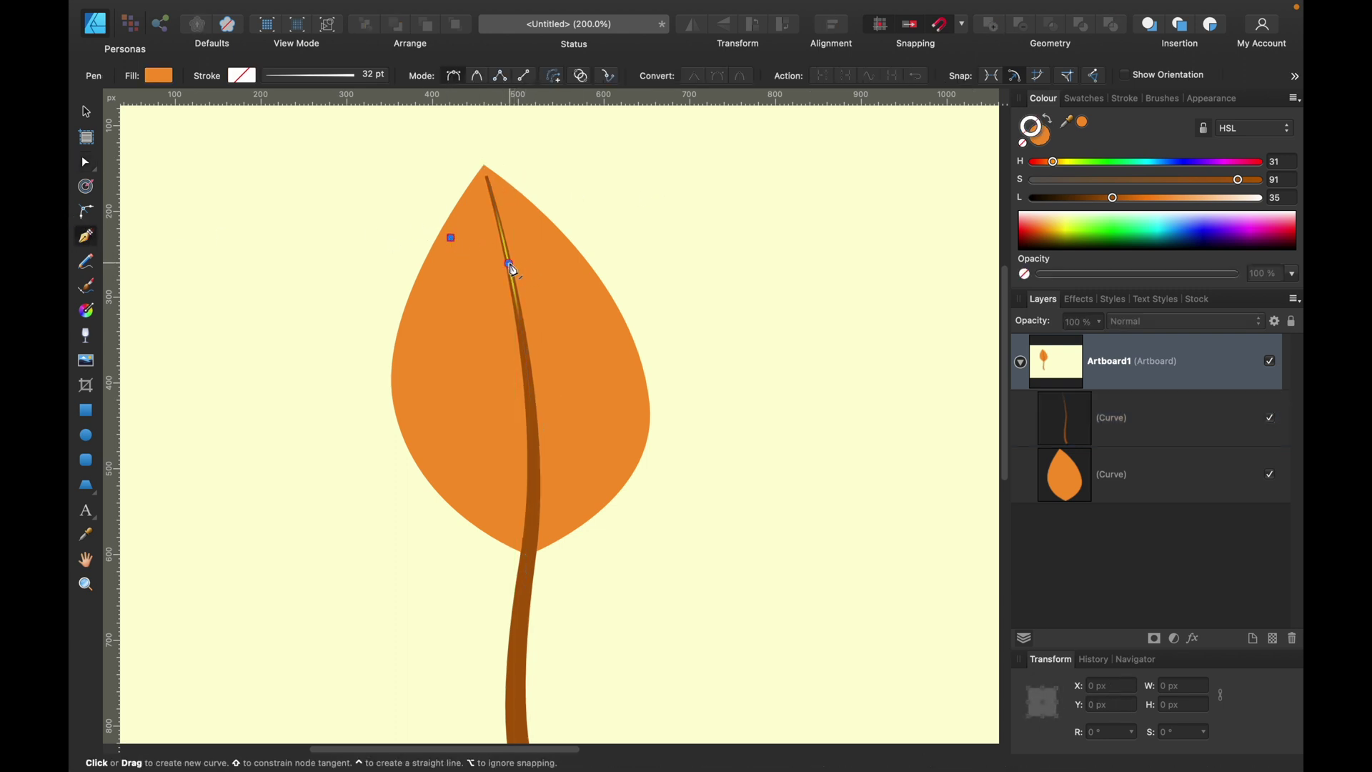
left_click(509, 263)
left_click(544, 228)
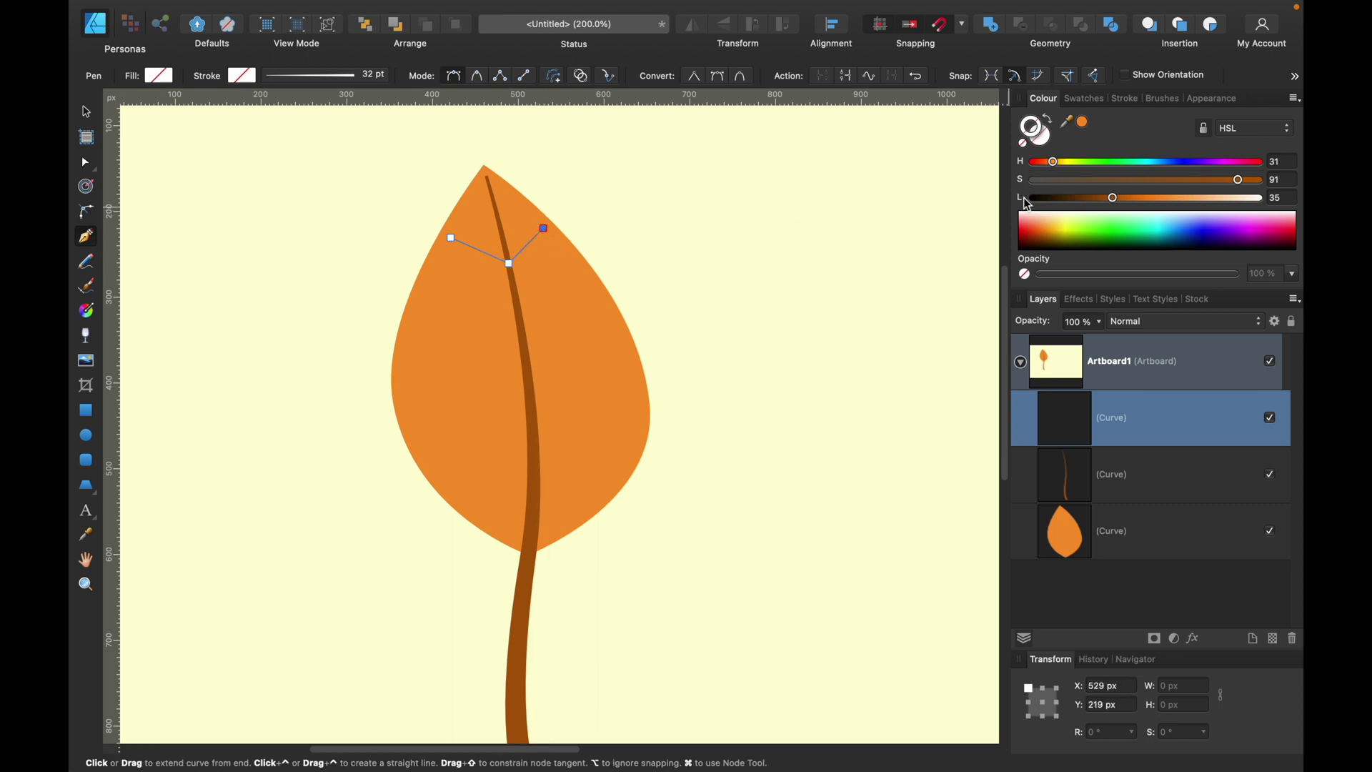
left_click_drag(1069, 125, 513, 286)
left_click(1085, 125)
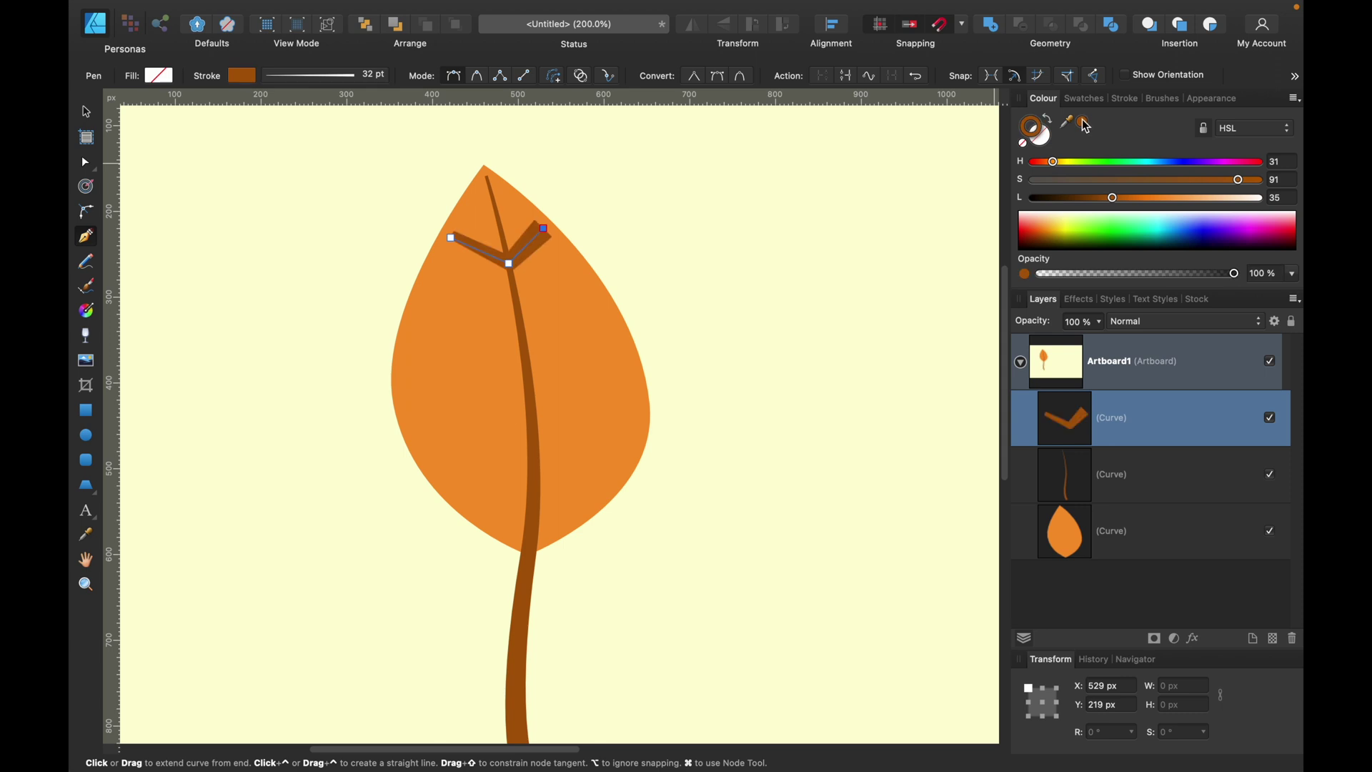
Give the vein an arched pressure profile so both ends taper to points.
left_click(1088, 100)
left_click(1126, 100)
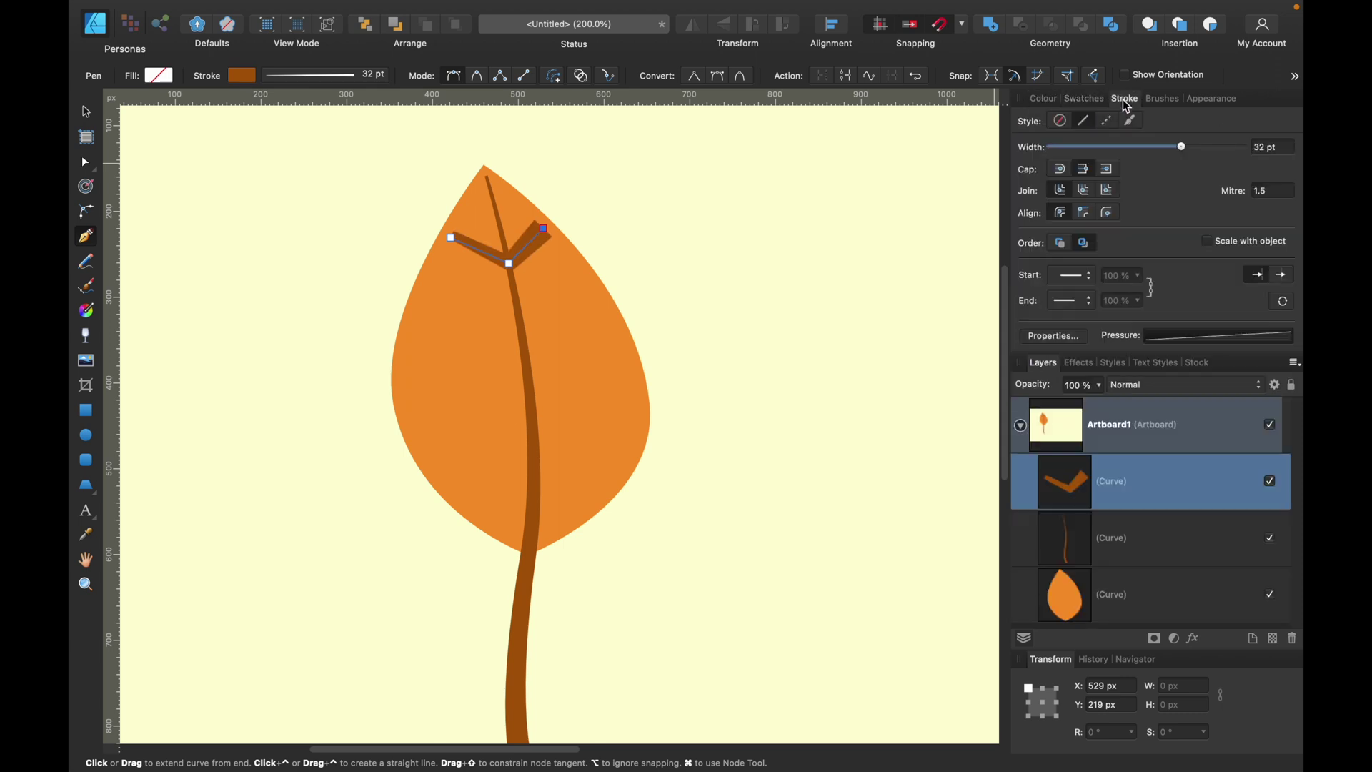
left_click(1214, 337)
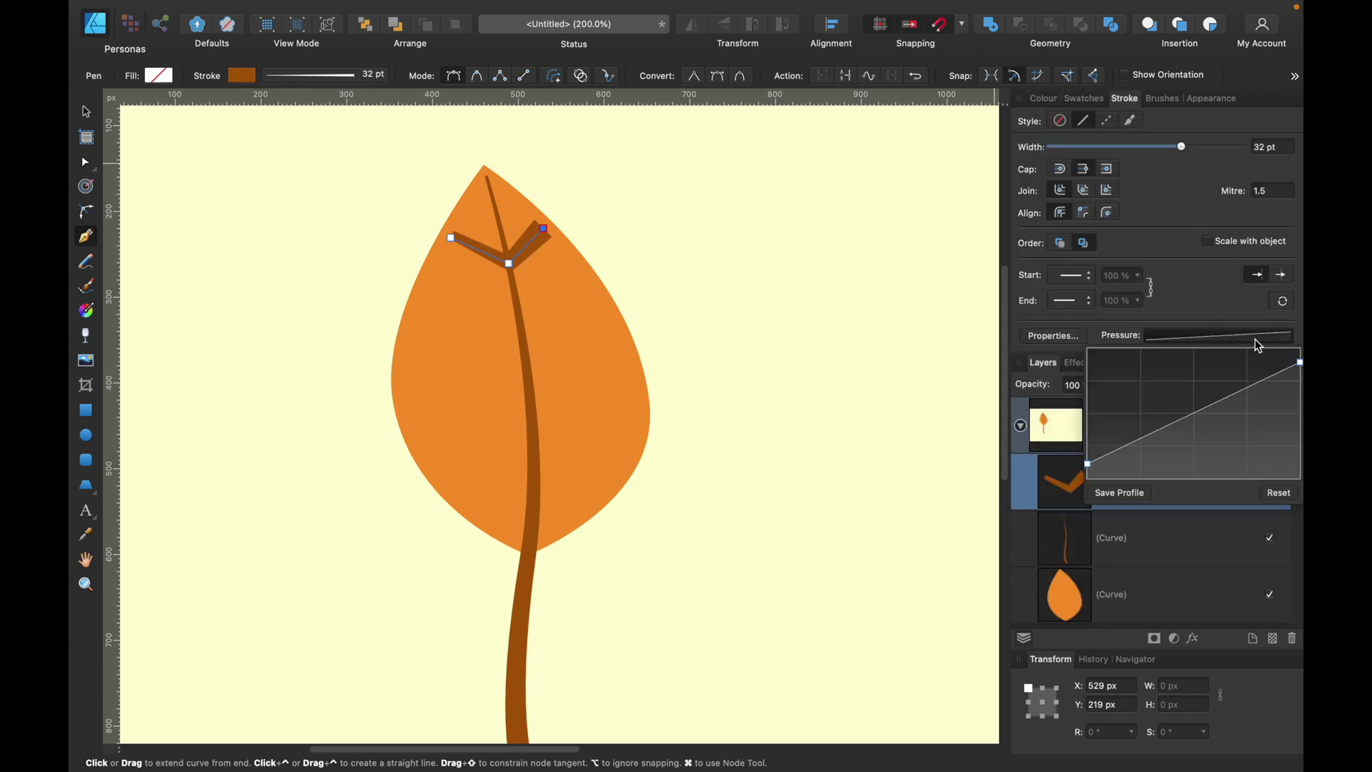
left_click_drag(1300, 363, 1300, 463)
left_click(1202, 464)
mouse_move(1202, 464)
left_mouse_down()
mouse_move(1195, 352)
mouse_move(1198, 432)
left_mouse_up()
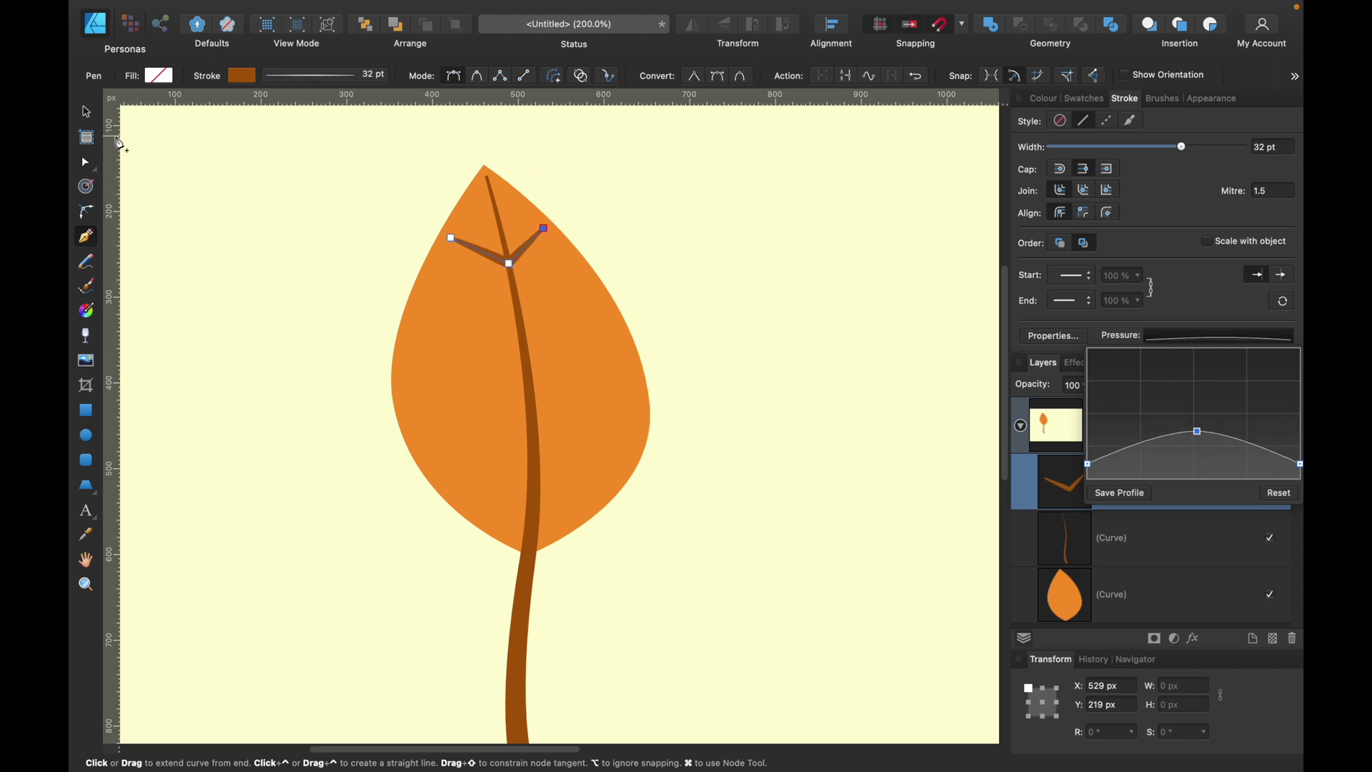
left_click(86, 112)
left_click(244, 184)
Draw the second and third V veins across the stem below the first one.
left_click(94, 239)
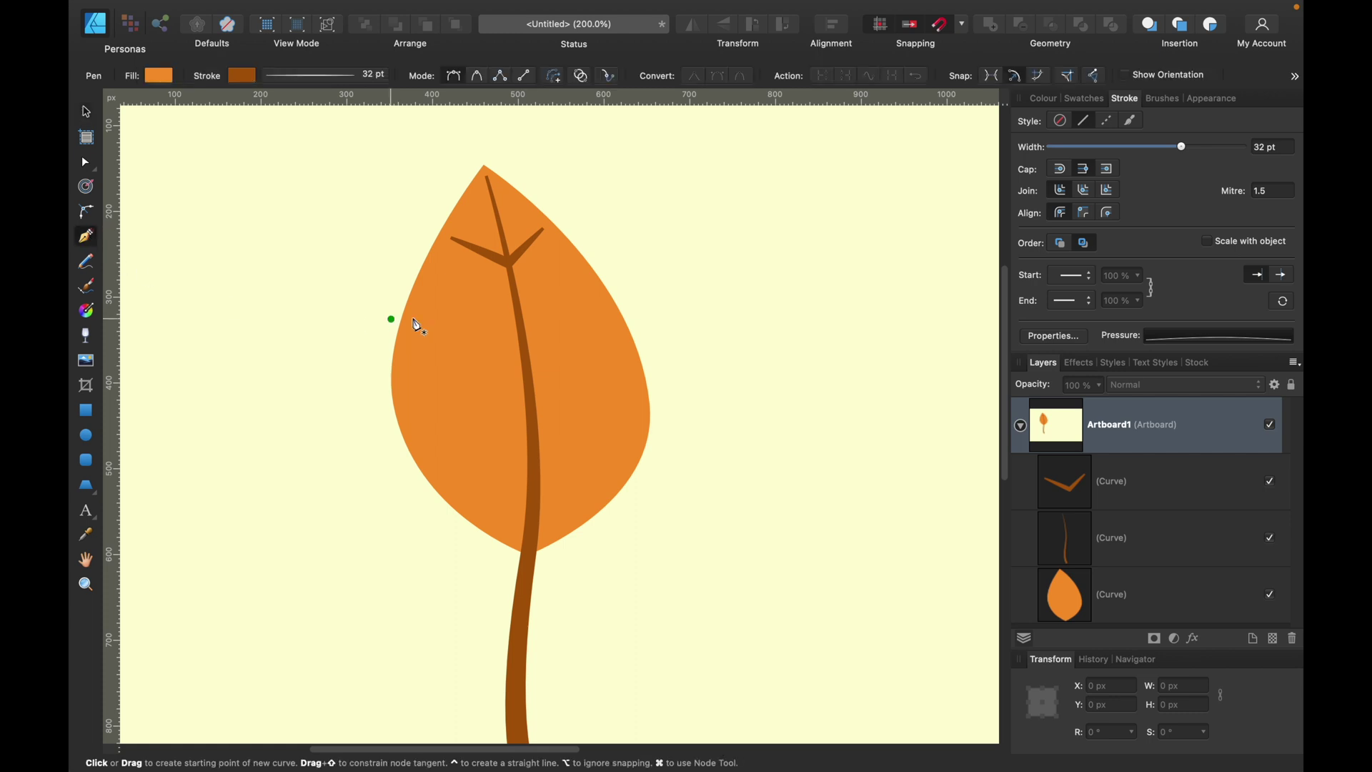
left_click(425, 308)
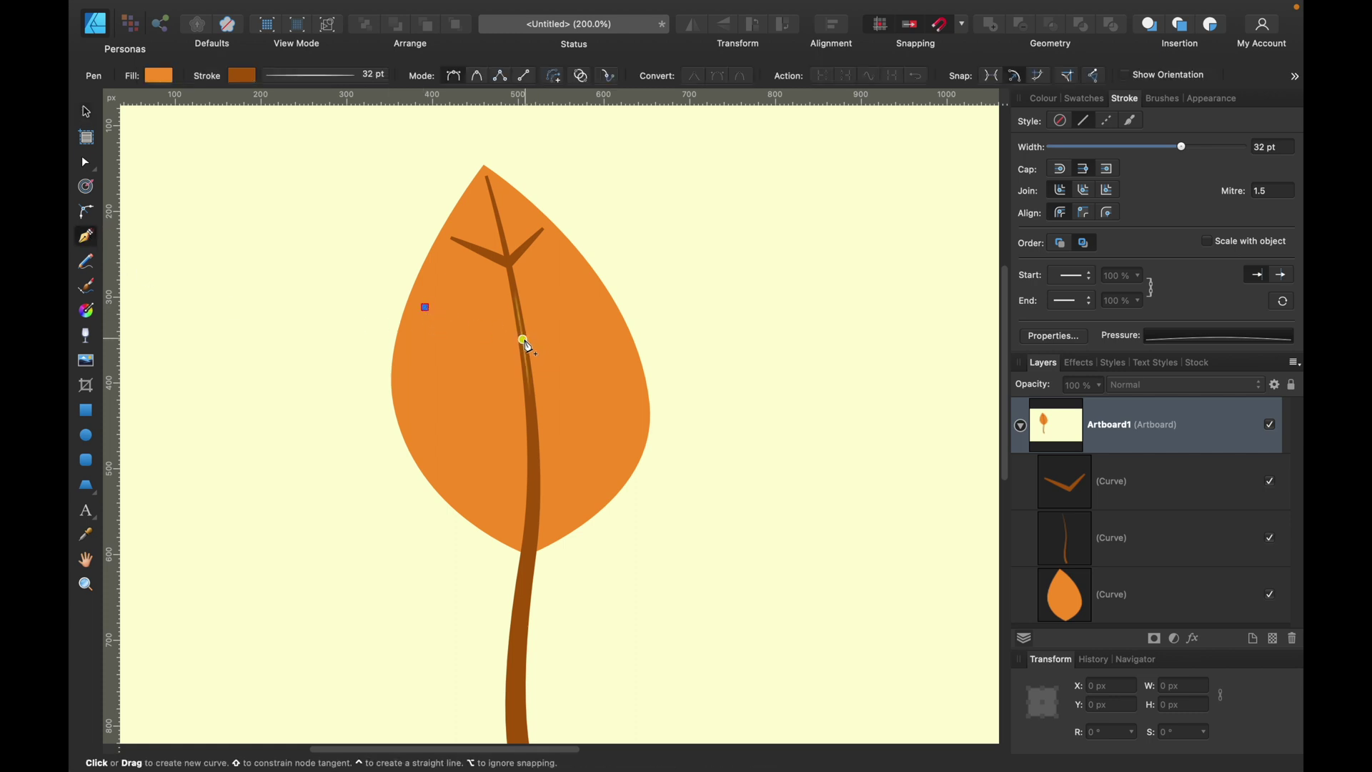
left_click(523, 339)
left_click(599, 299)
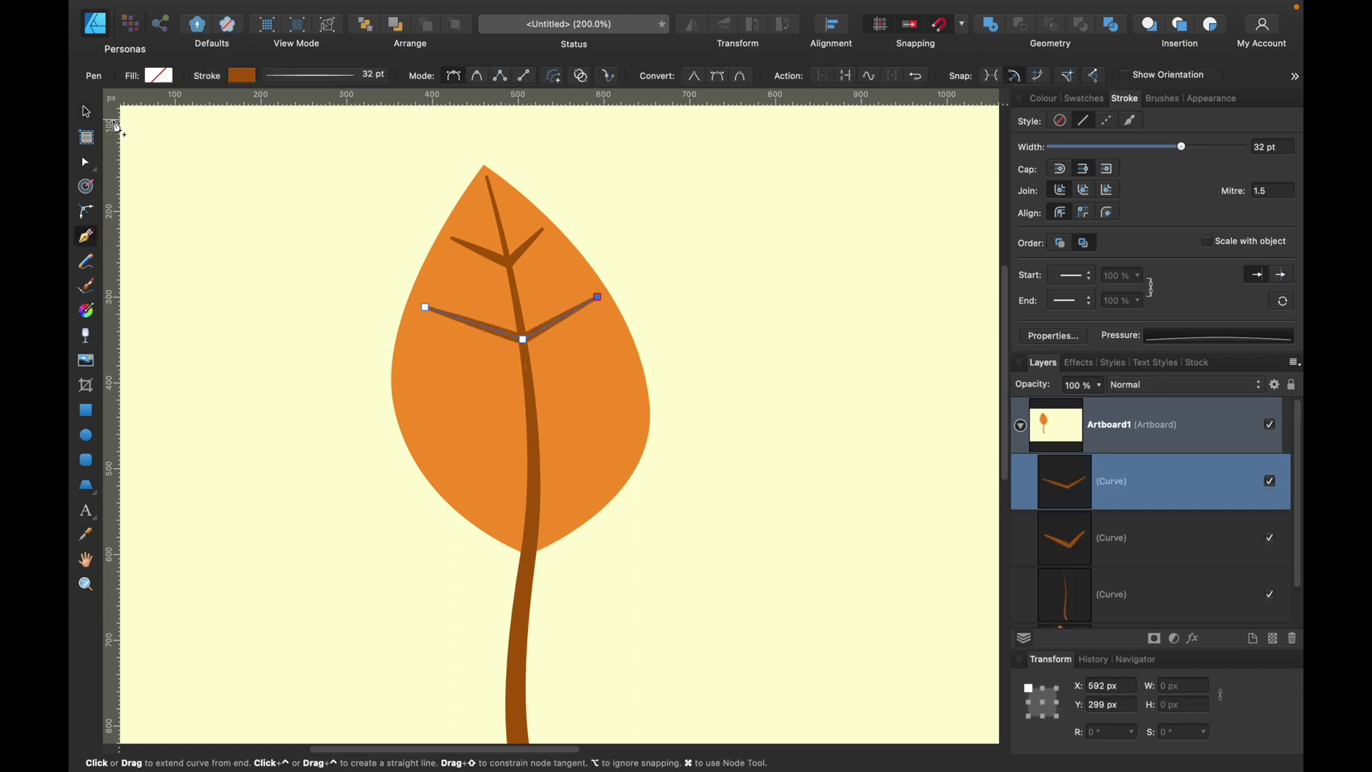
left_click(86, 112)
left_click(237, 279)
scroll(419, 481, "down", 3)
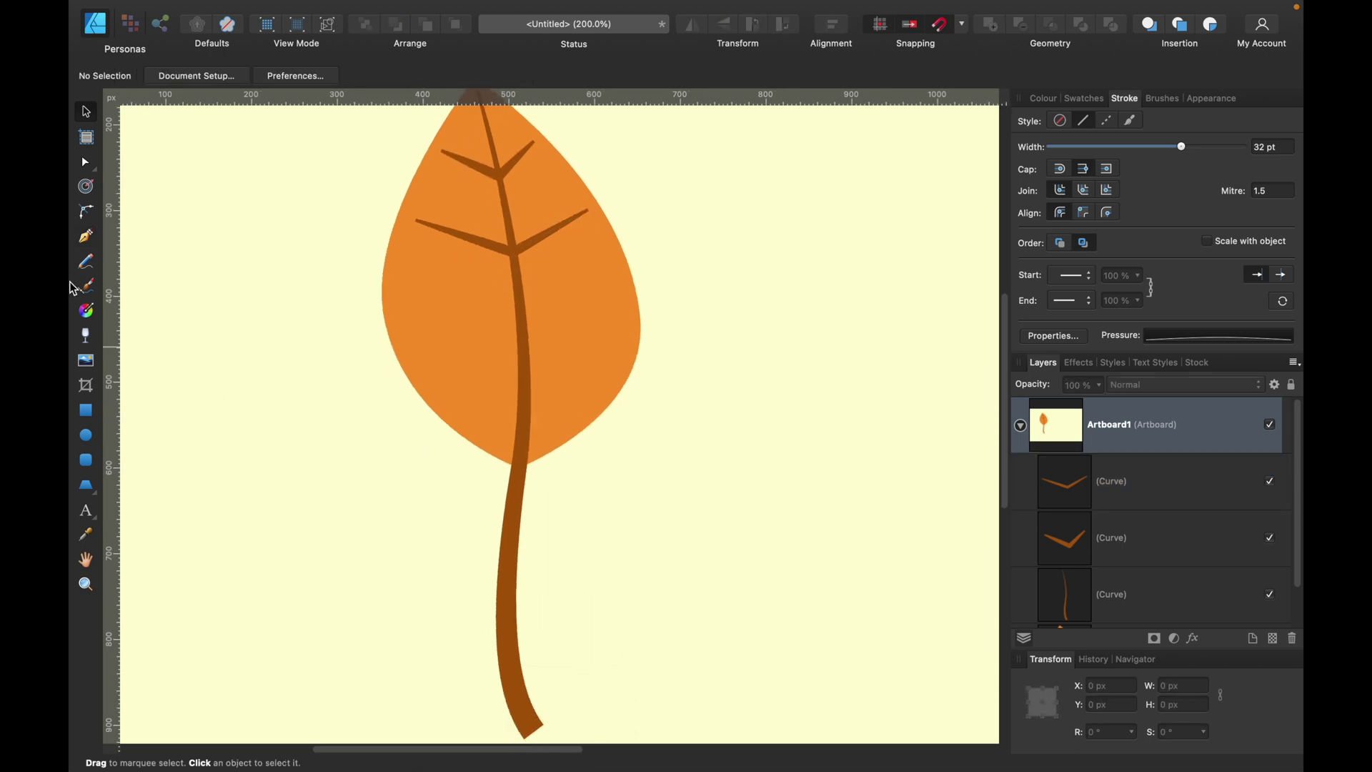
left_click(86, 238)
left_click(398, 304)
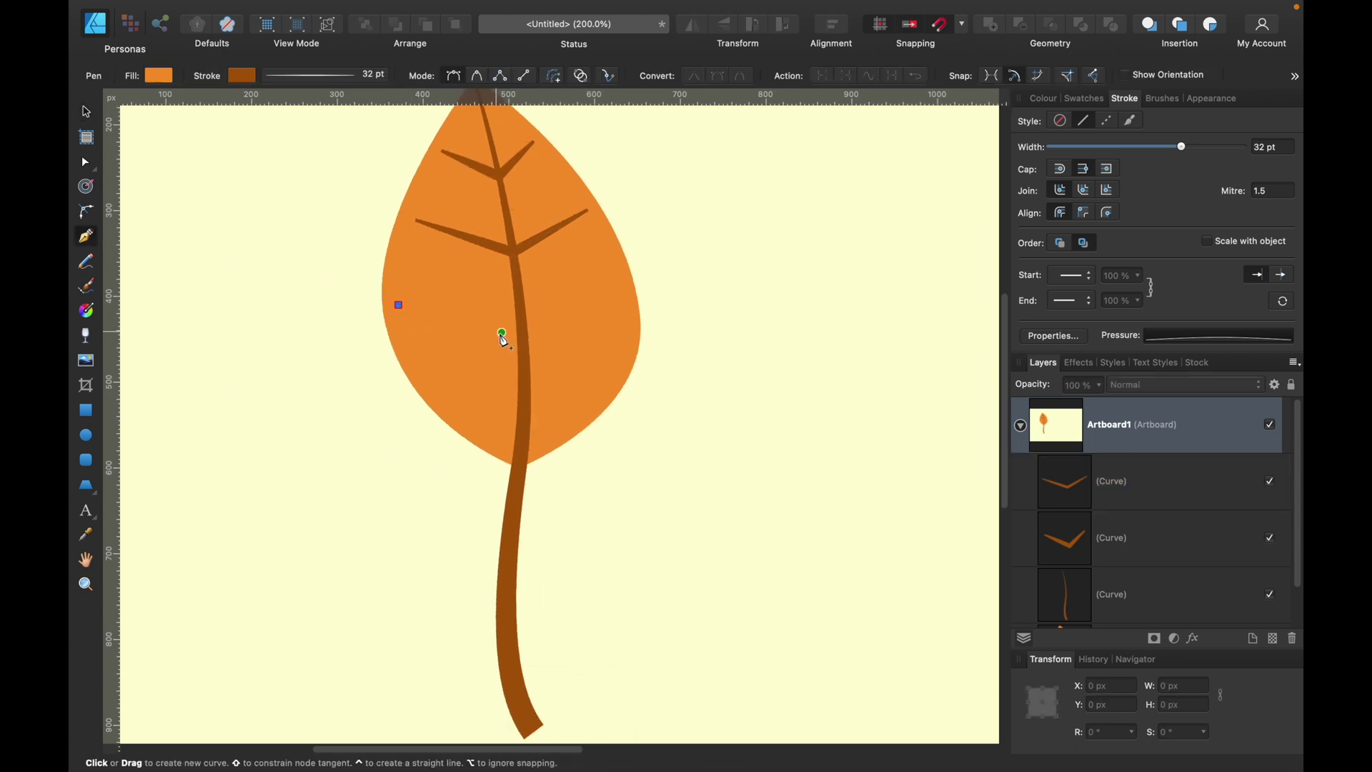
left_click(524, 332)
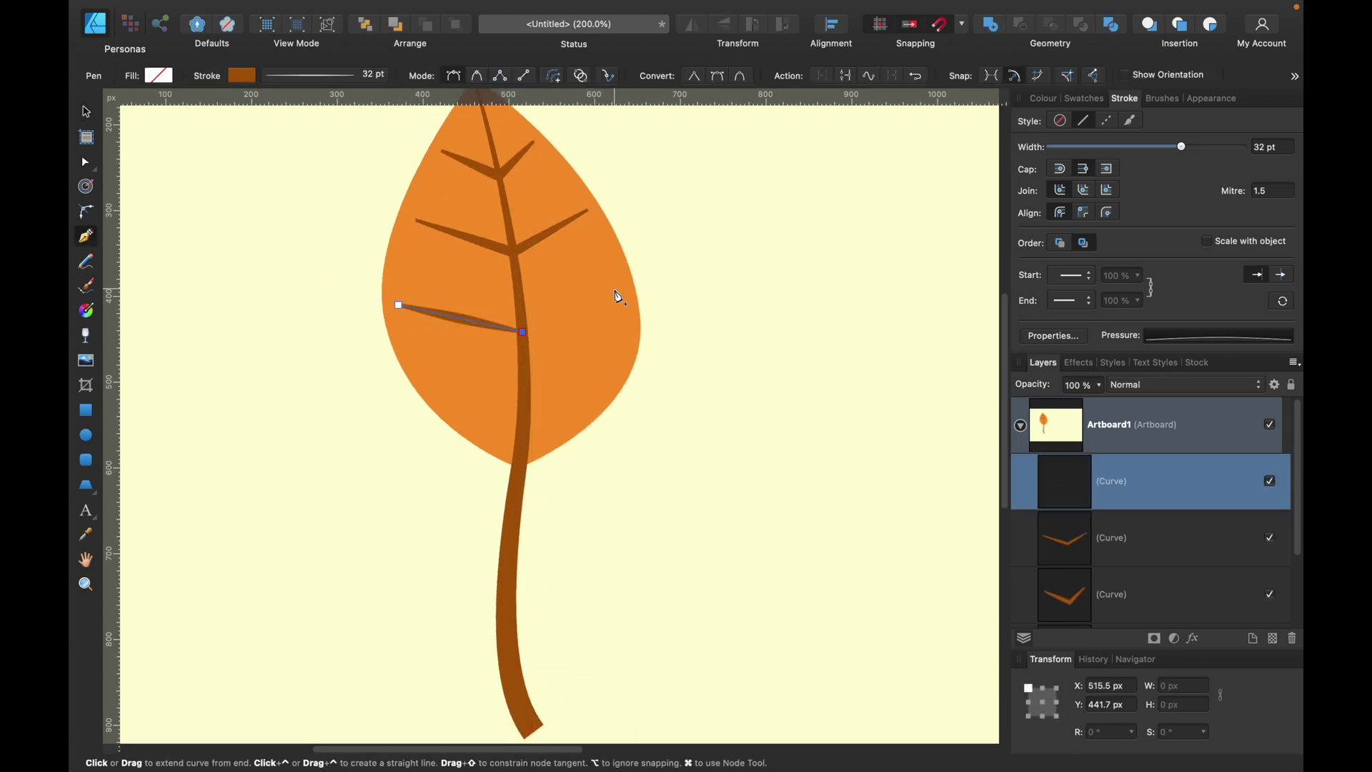
left_click(621, 292)
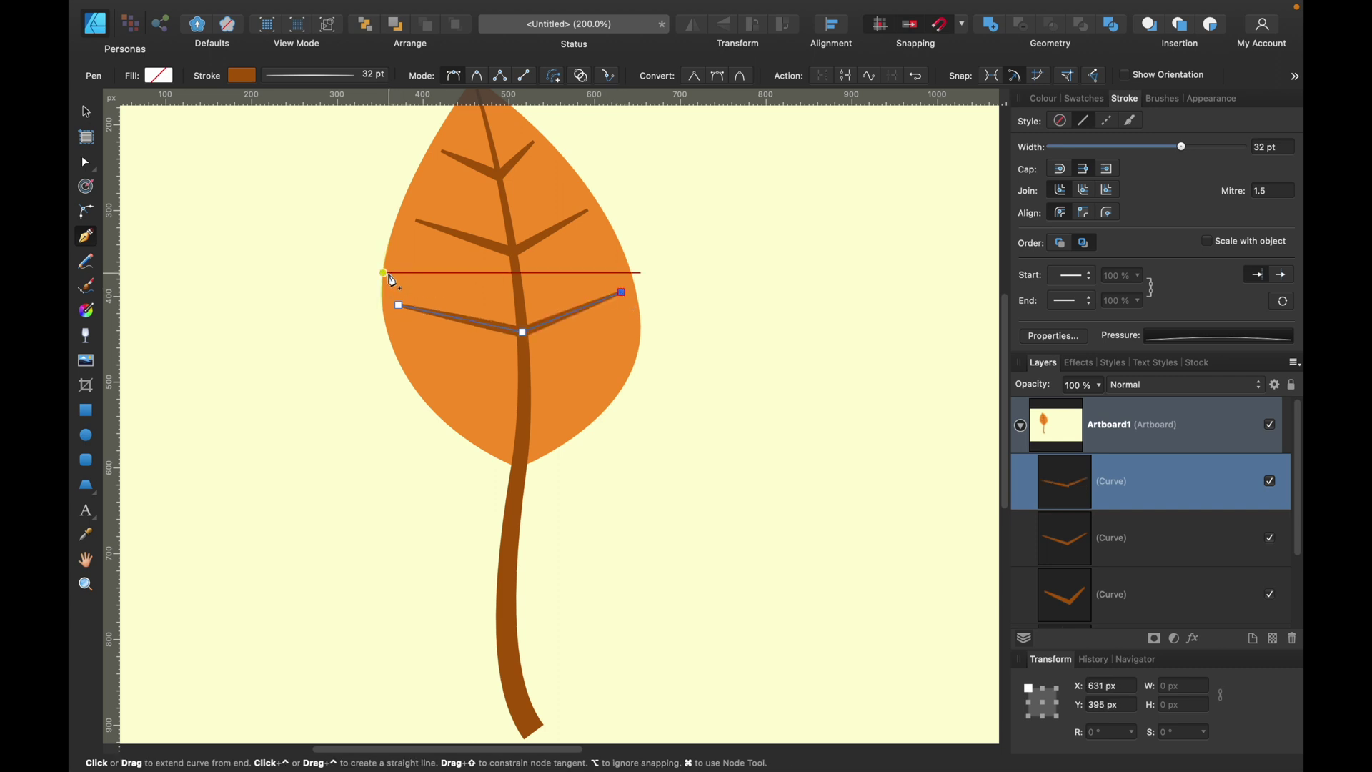
key("Escape")
key("Escape")
Draw a fourth V vein lower on the leaf, then select the top vein.
left_click(442, 378)
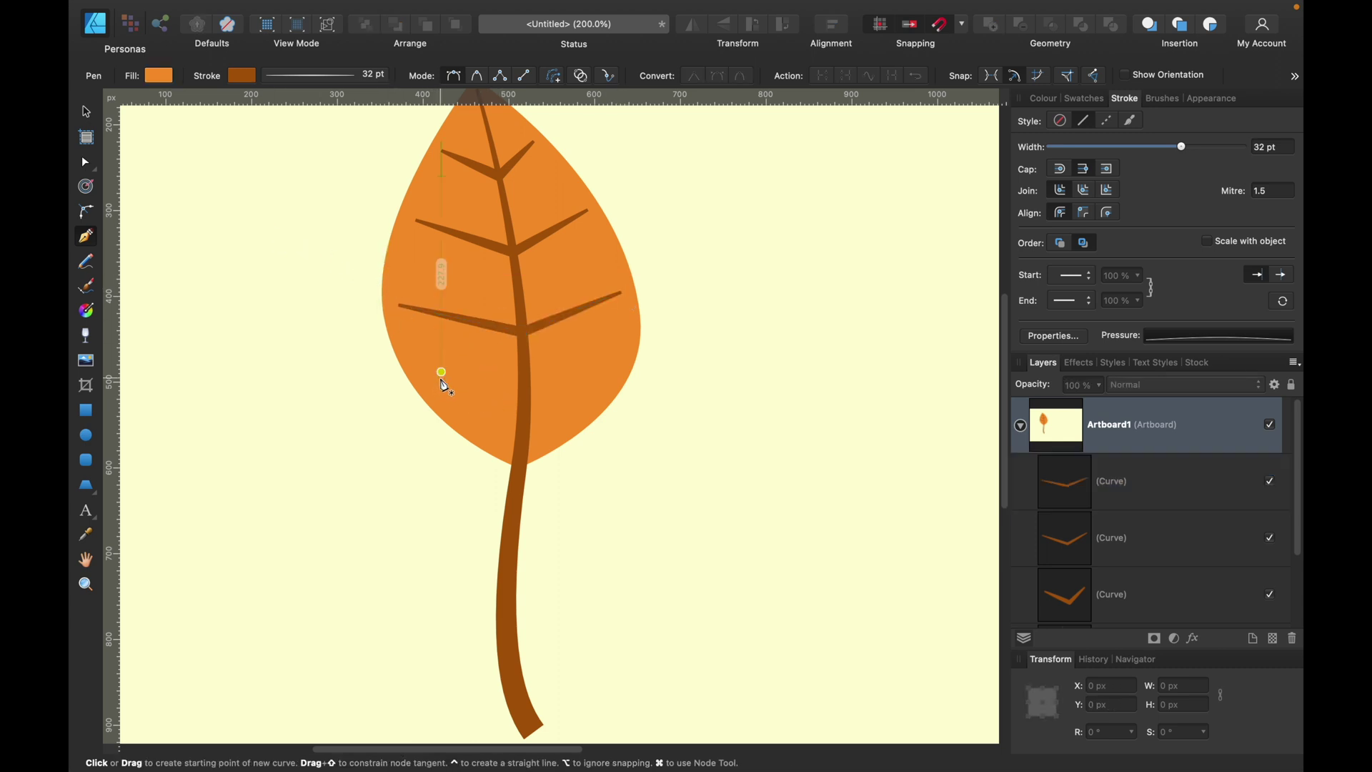
left_click(525, 410)
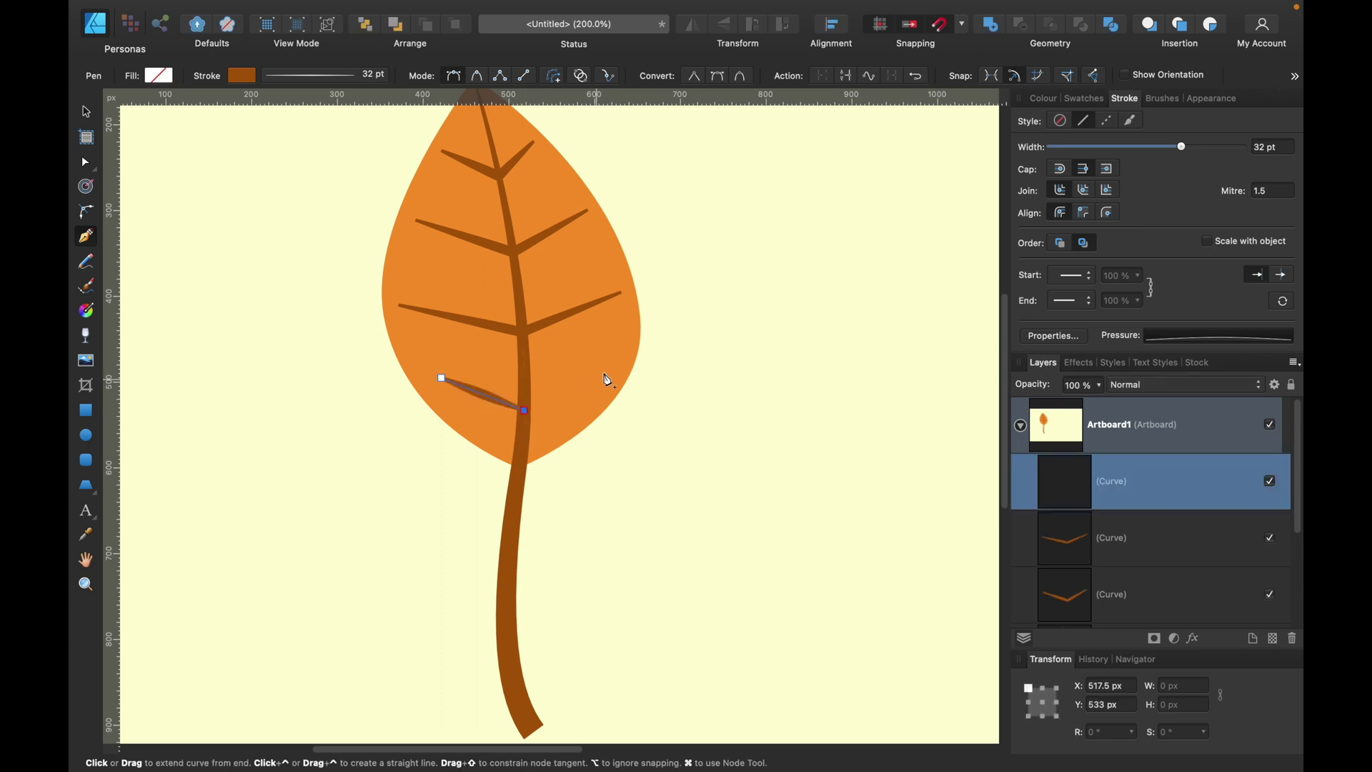
left_click(610, 362)
key("Escape")
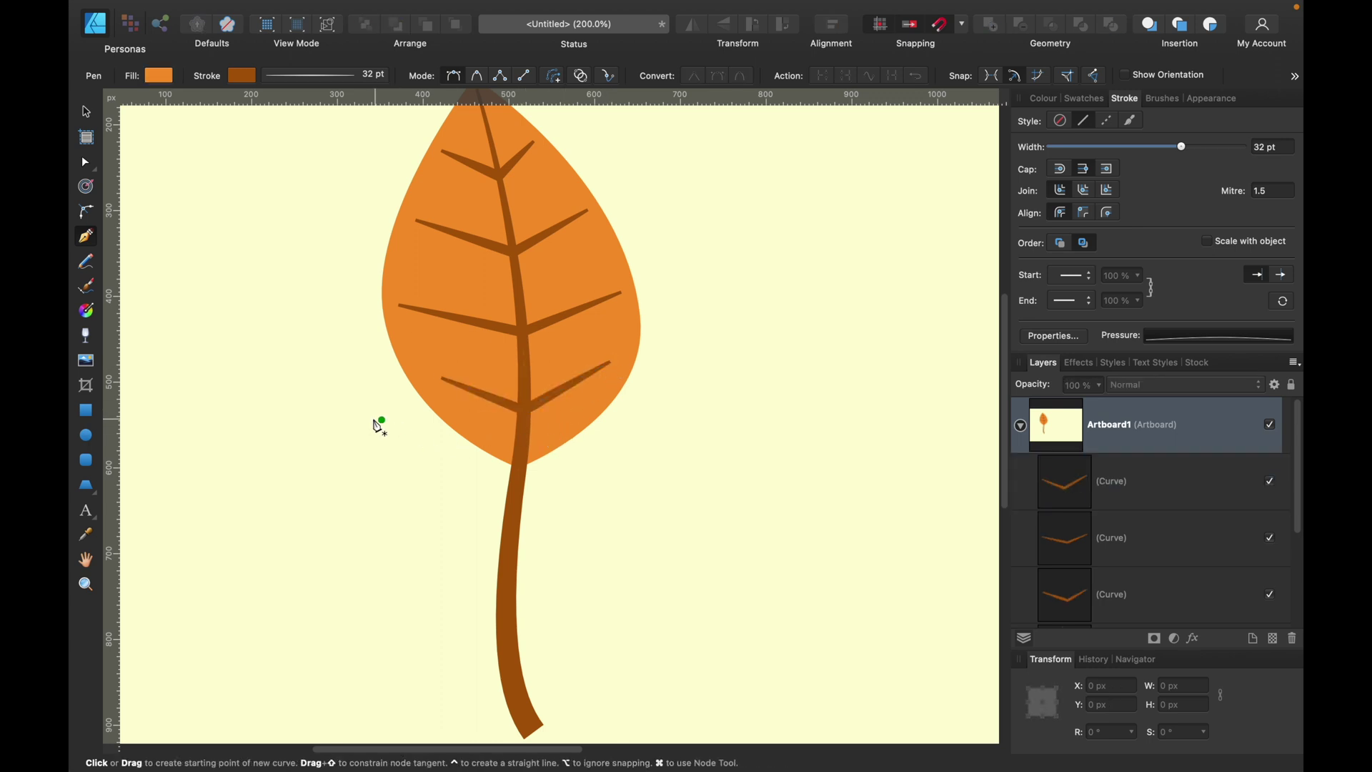
scroll(400, 429, "down", 2)
left_click(86, 112)
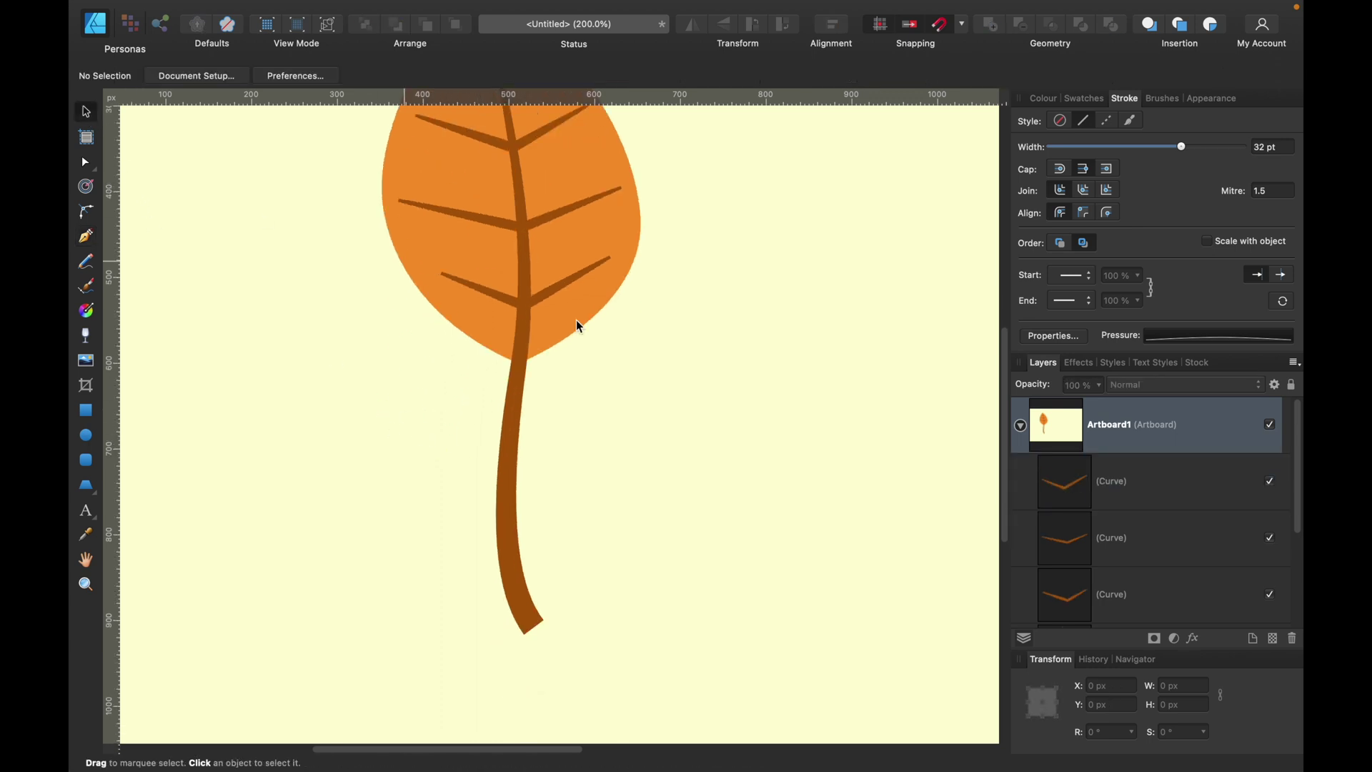
scroll(565, 300, "up", 3)
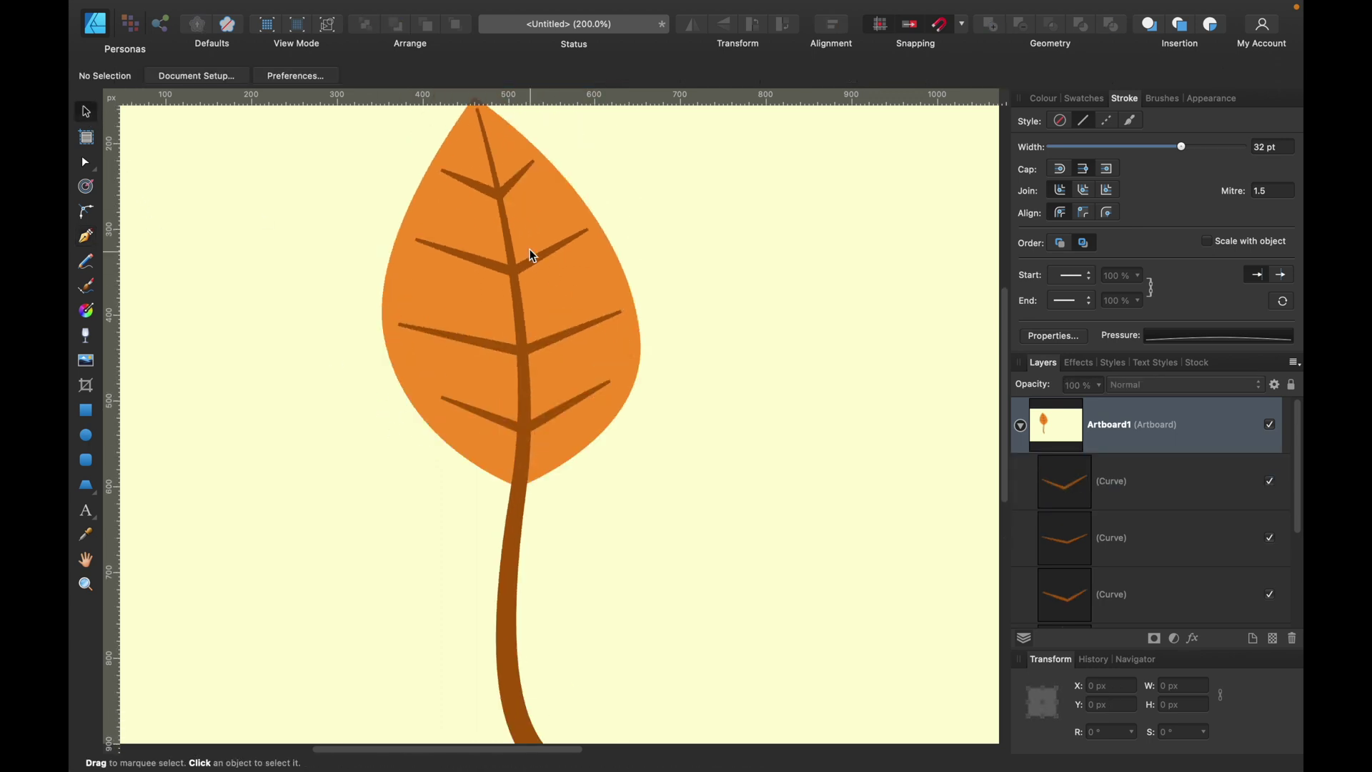
left_click(523, 170)
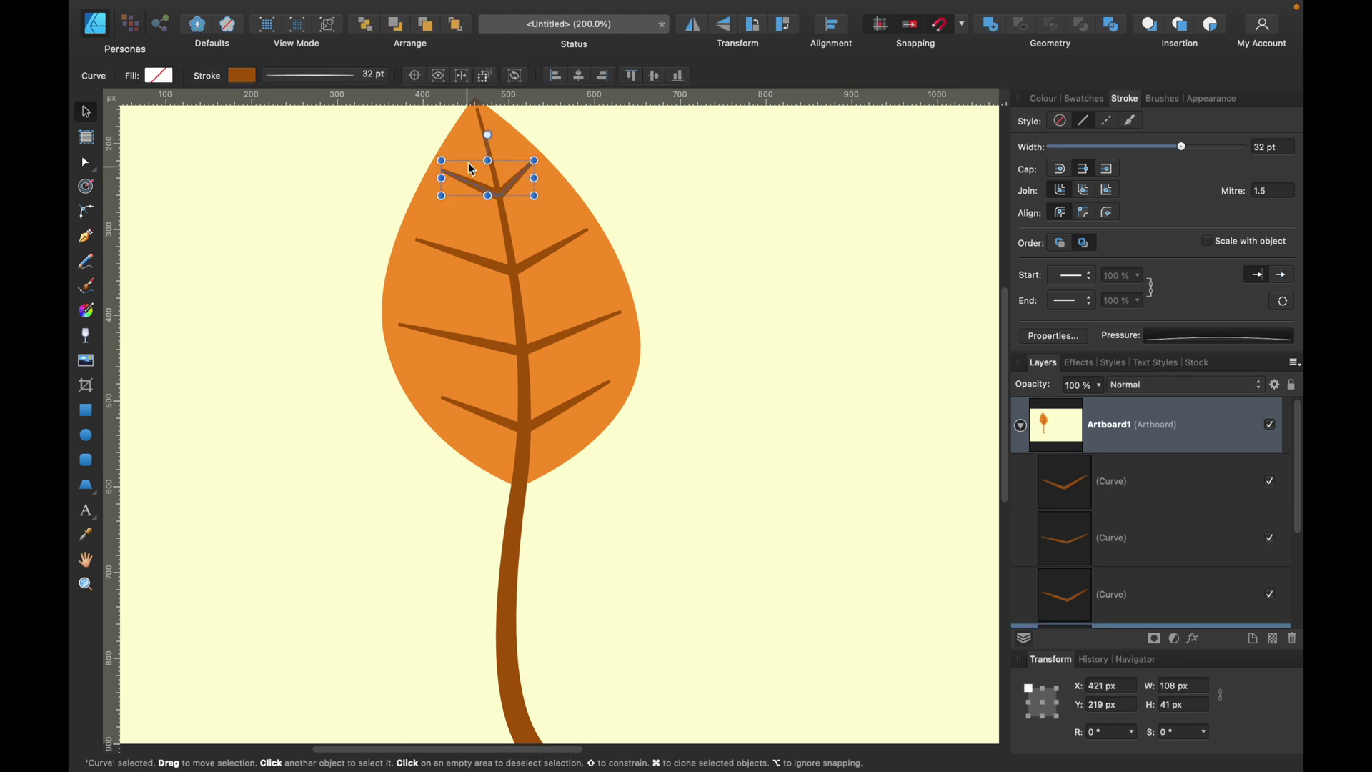
Select the stem and all veins and expand their strokes into filled shapes.
left_click(482, 119, "shift")
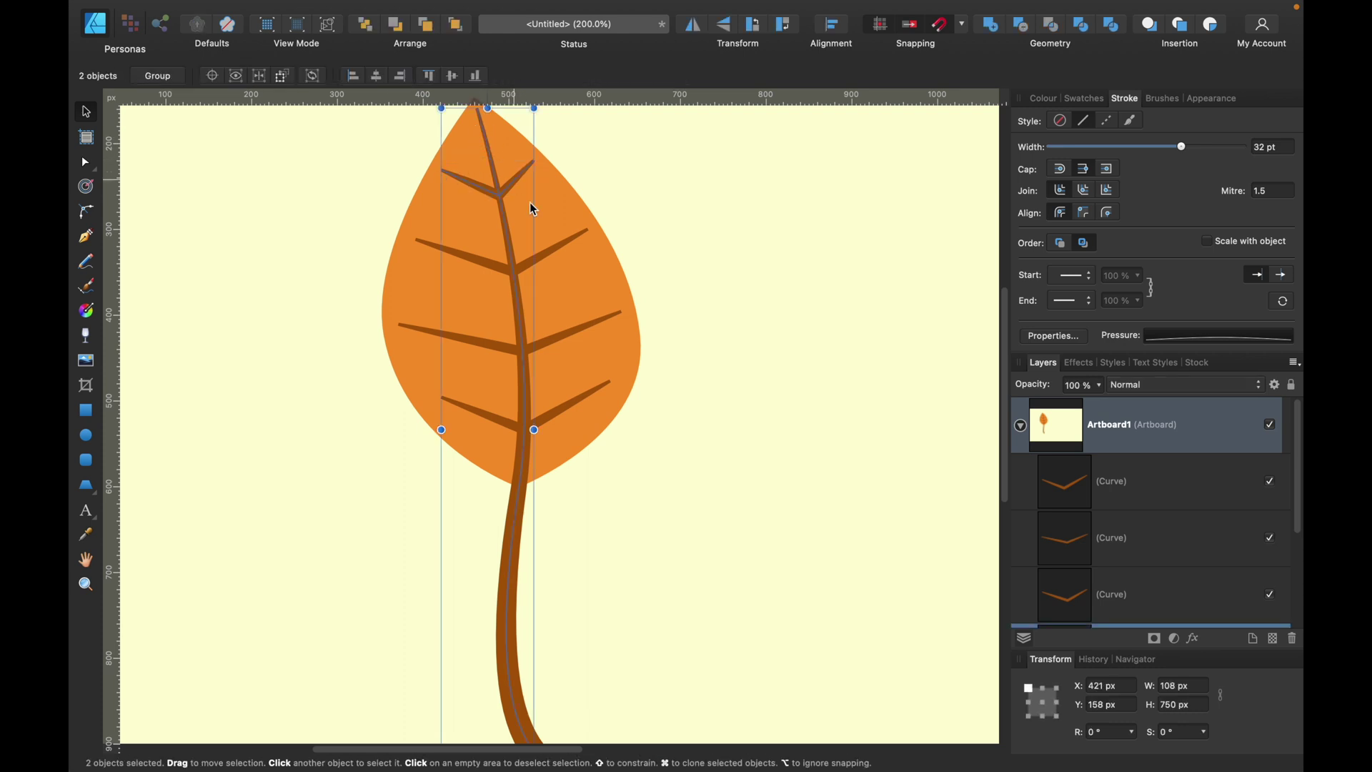
left_click(569, 244, "shift")
left_click(558, 337, "shift")
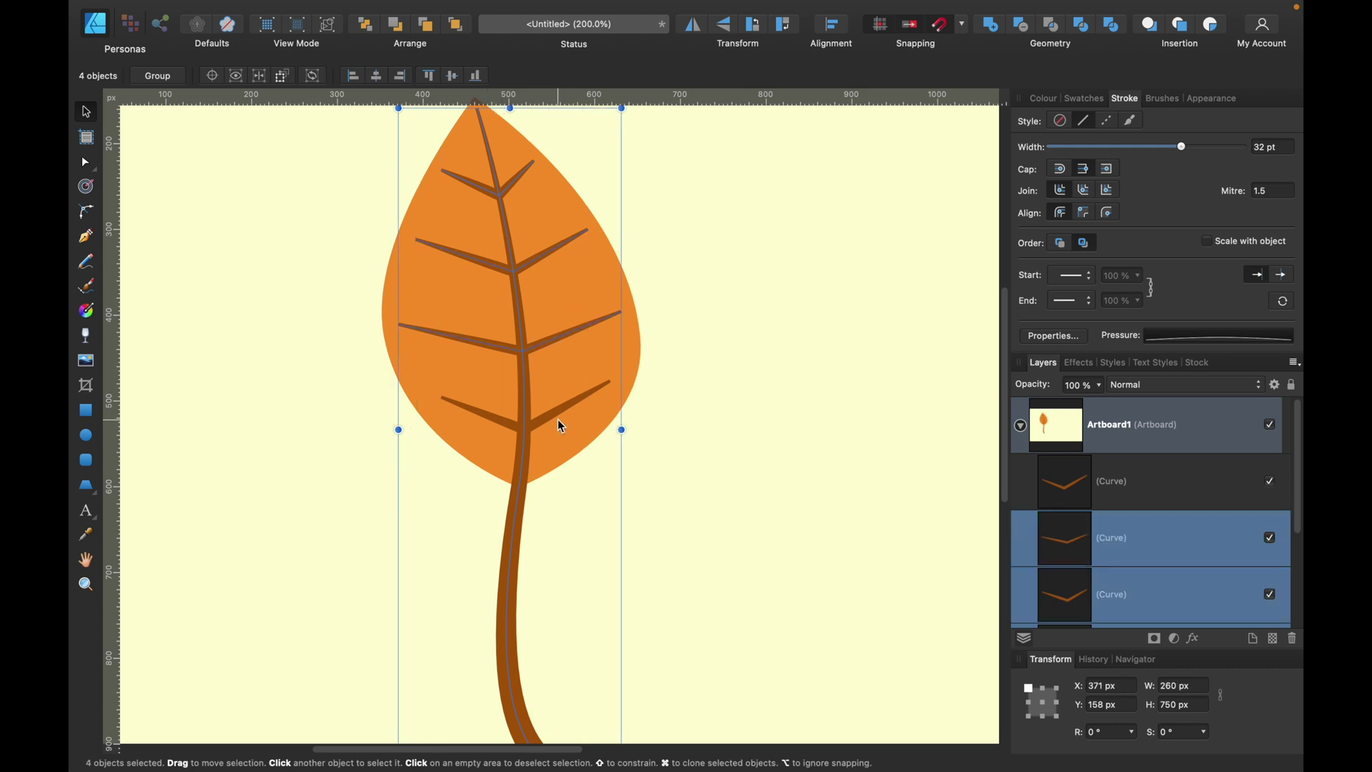
left_click(559, 416, "shift")
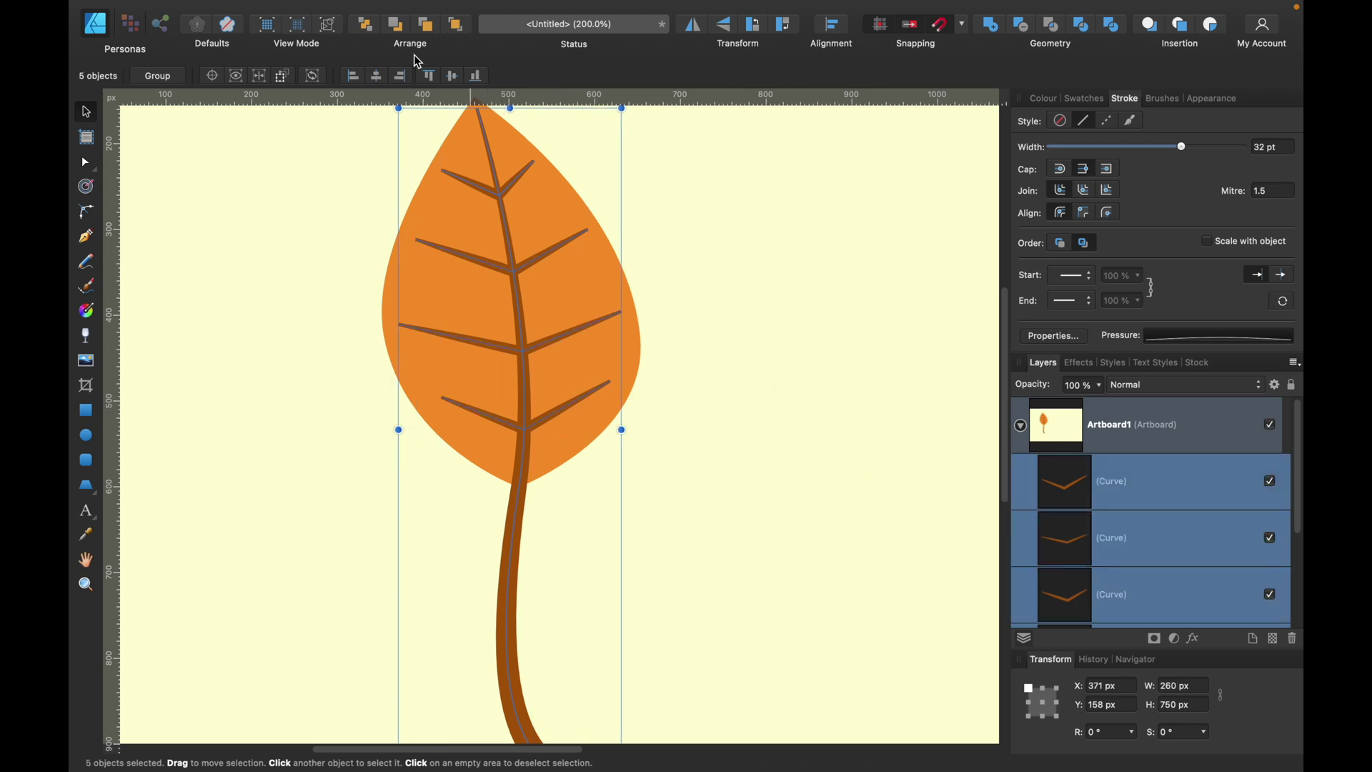
mouse_move(360, 6)
left_click(352, 10)
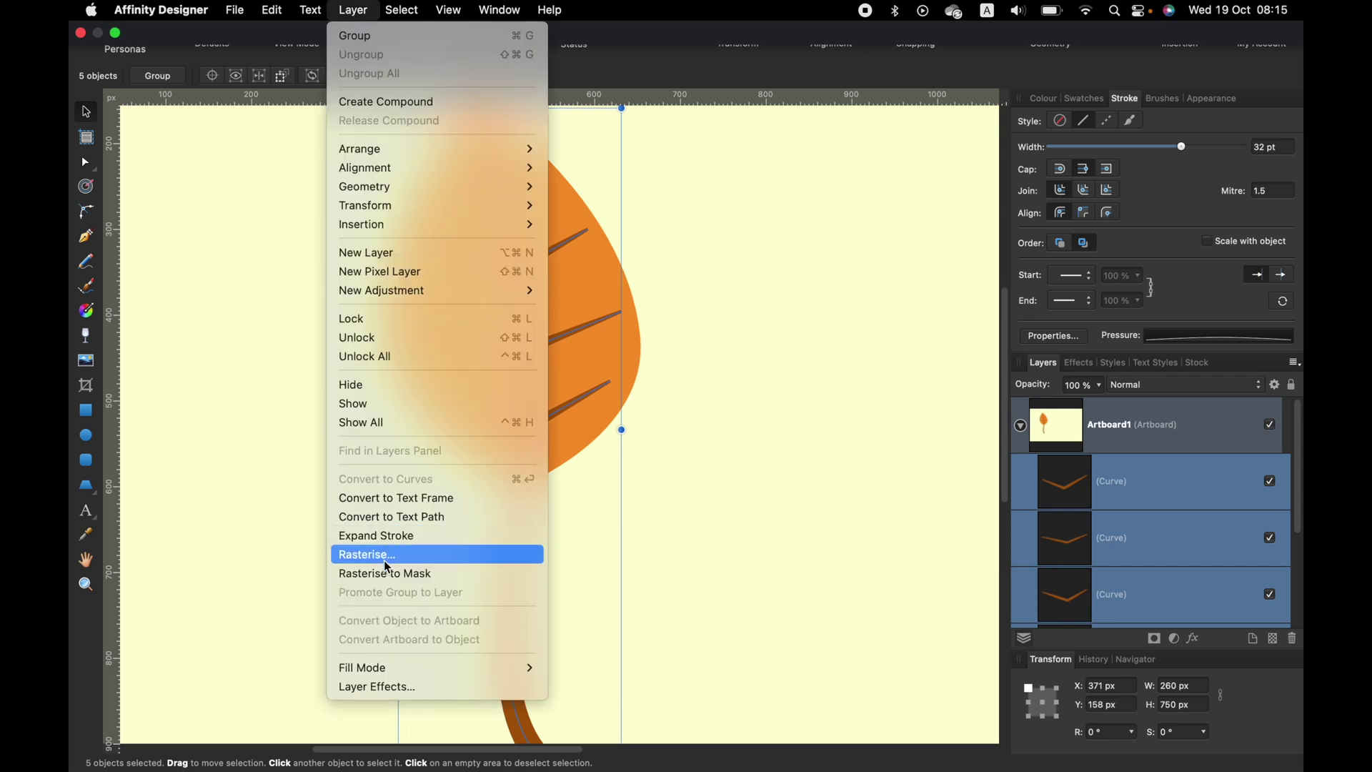
left_click(432, 545)
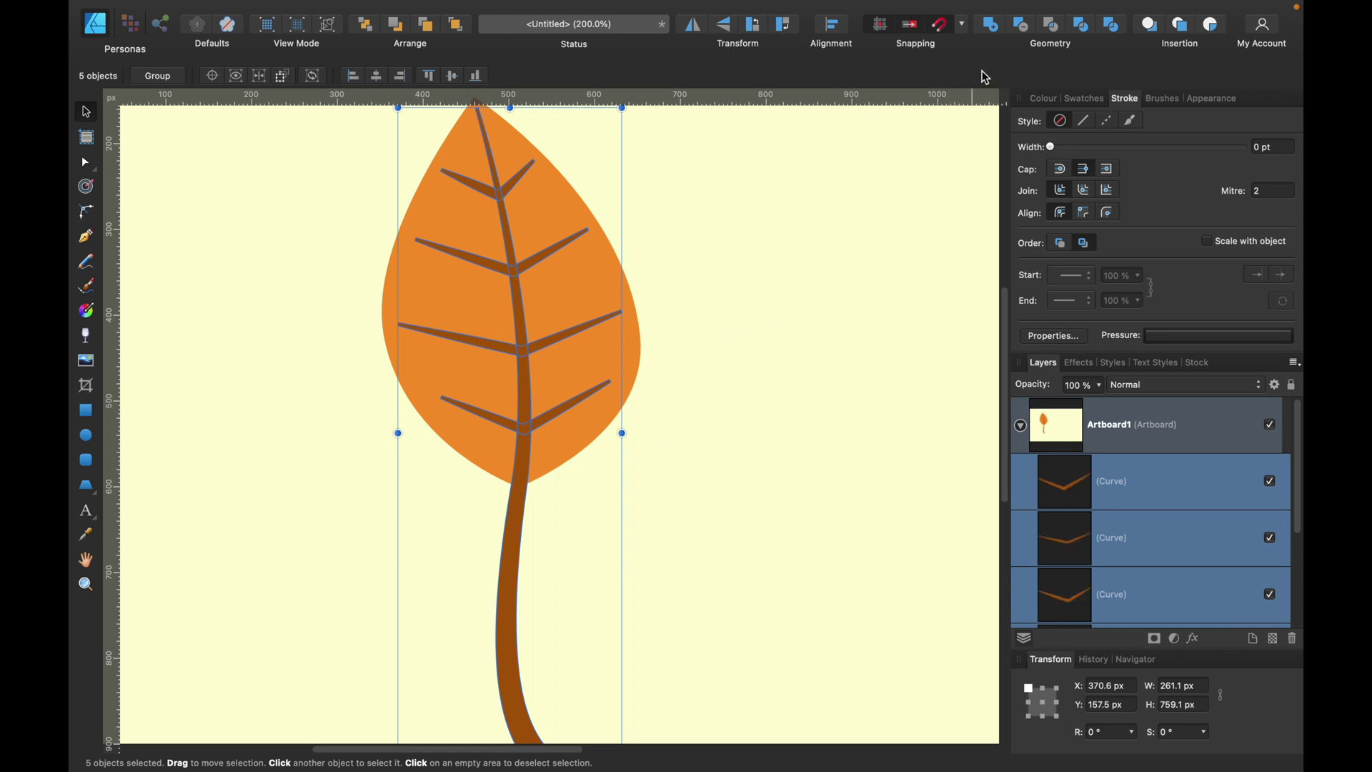
Merge the expanded stem and veins into one shape with Geometry Add.
left_click(990, 33)
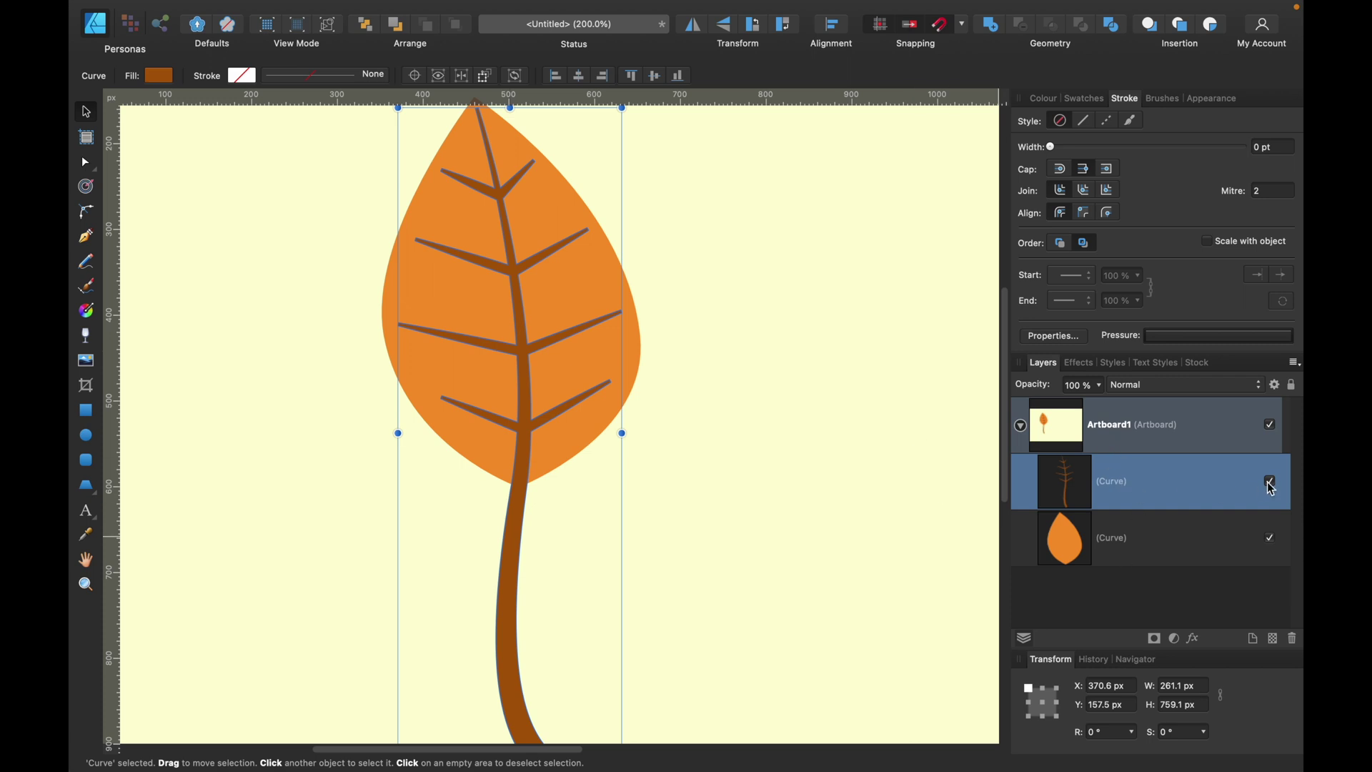
left_click(1270, 484)
left_click(1270, 484)
left_click(878, 451)
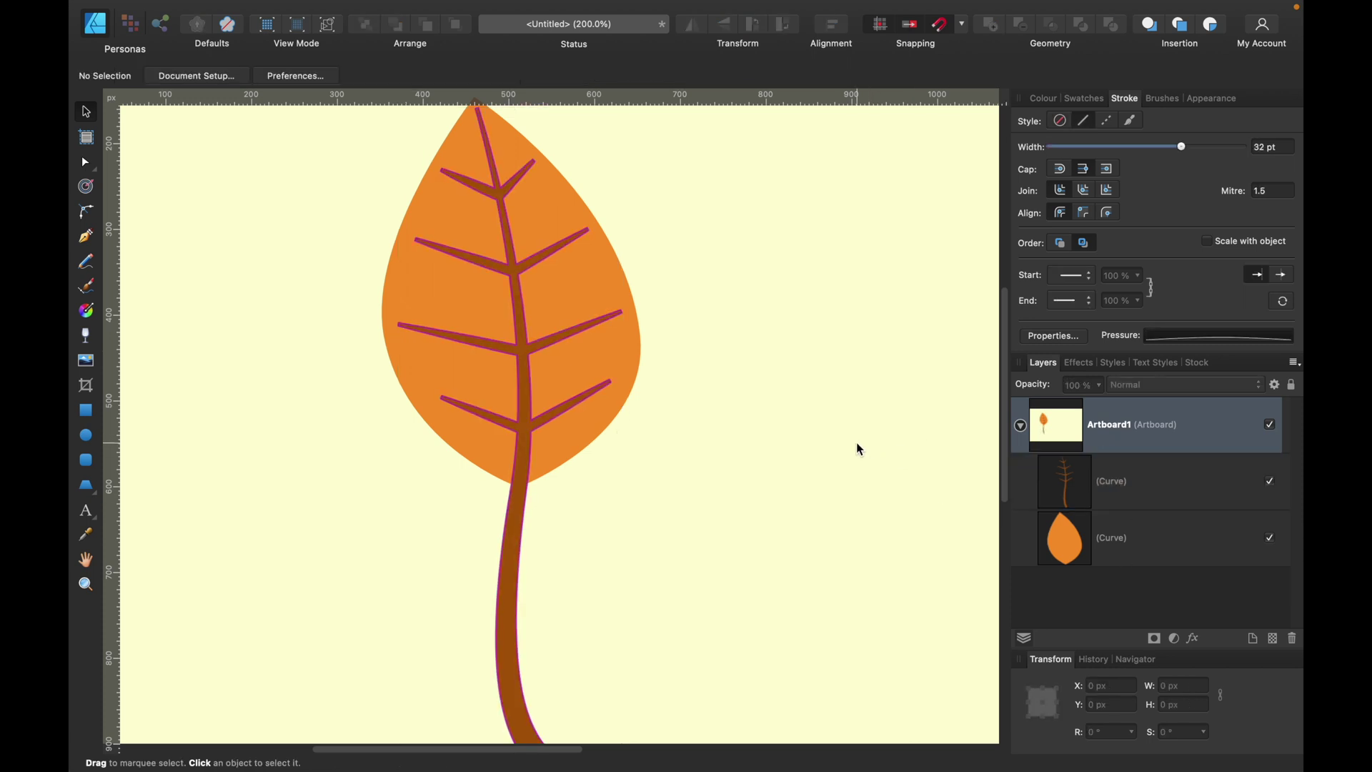
key("super+1")
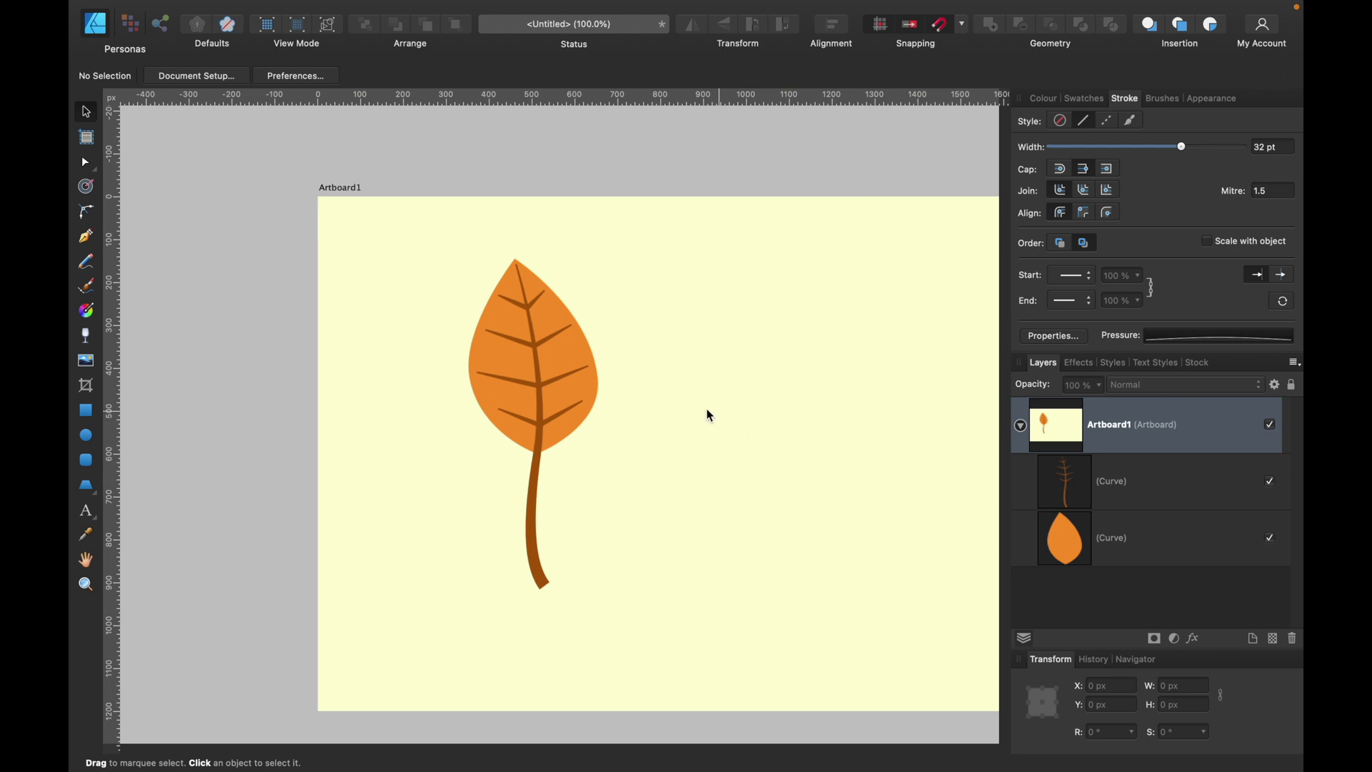
Move the whole orange leaf, body and veins together, left and down.
left_click_drag(744, 392, 573, 382)
left_click_drag(221, 227, 504, 616)
left_click_drag(373, 378, 343, 407)
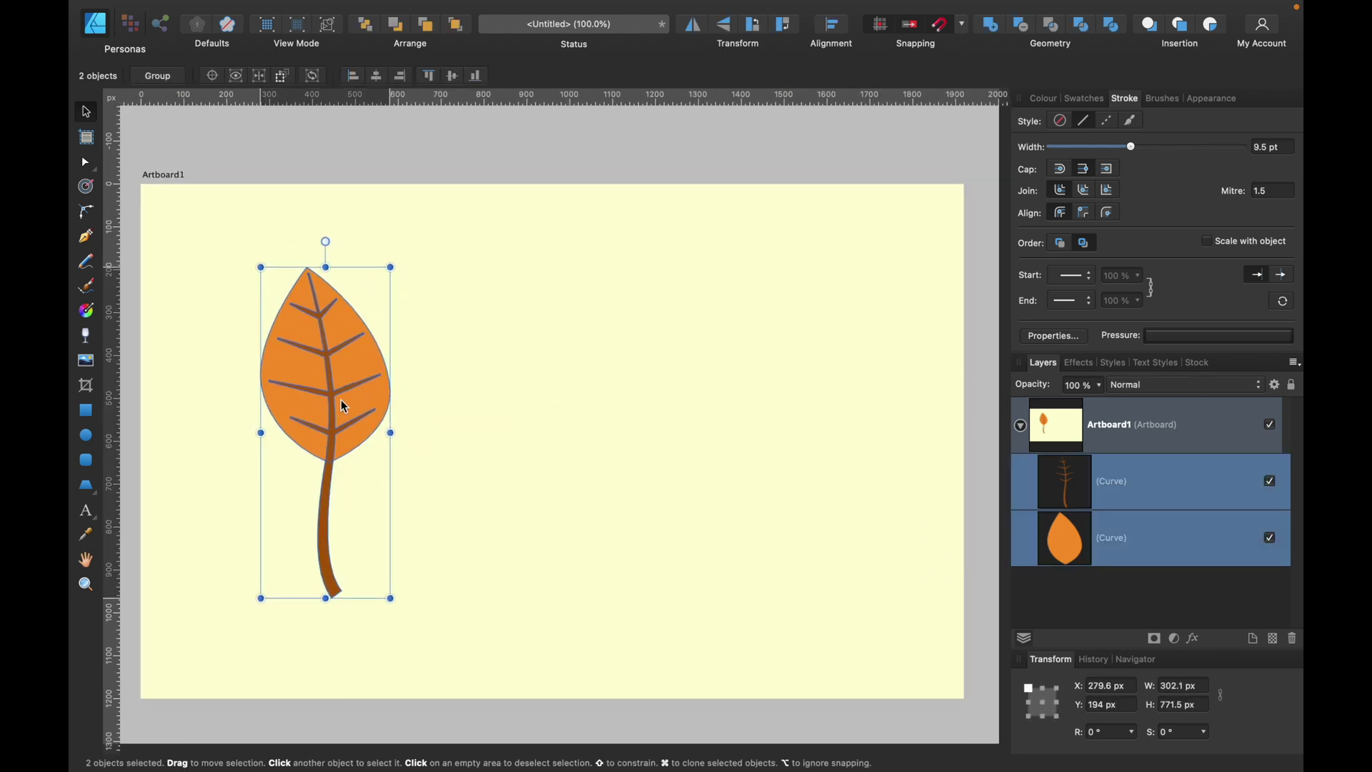
left_click(477, 371)
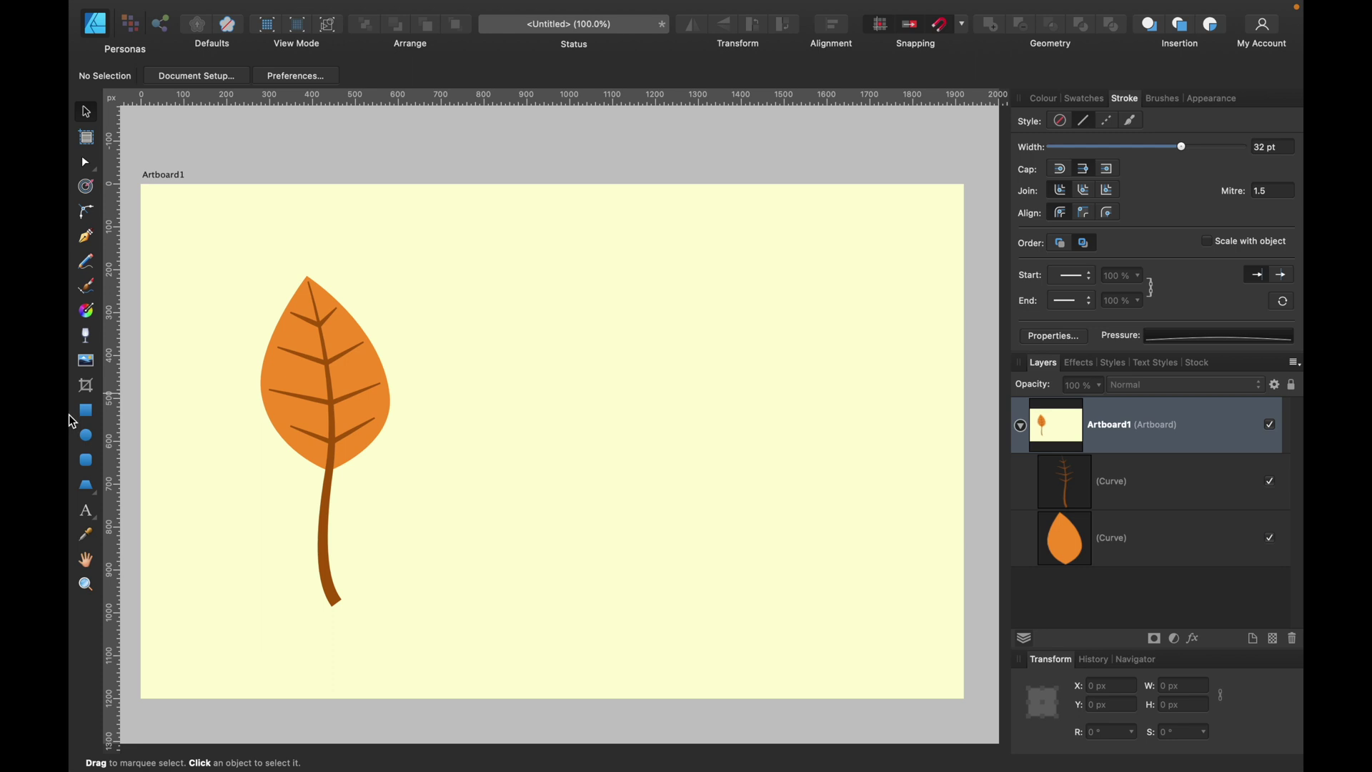
Draw a heart beside the leaf with a red fill and a darker red outline.
left_click(90, 494)
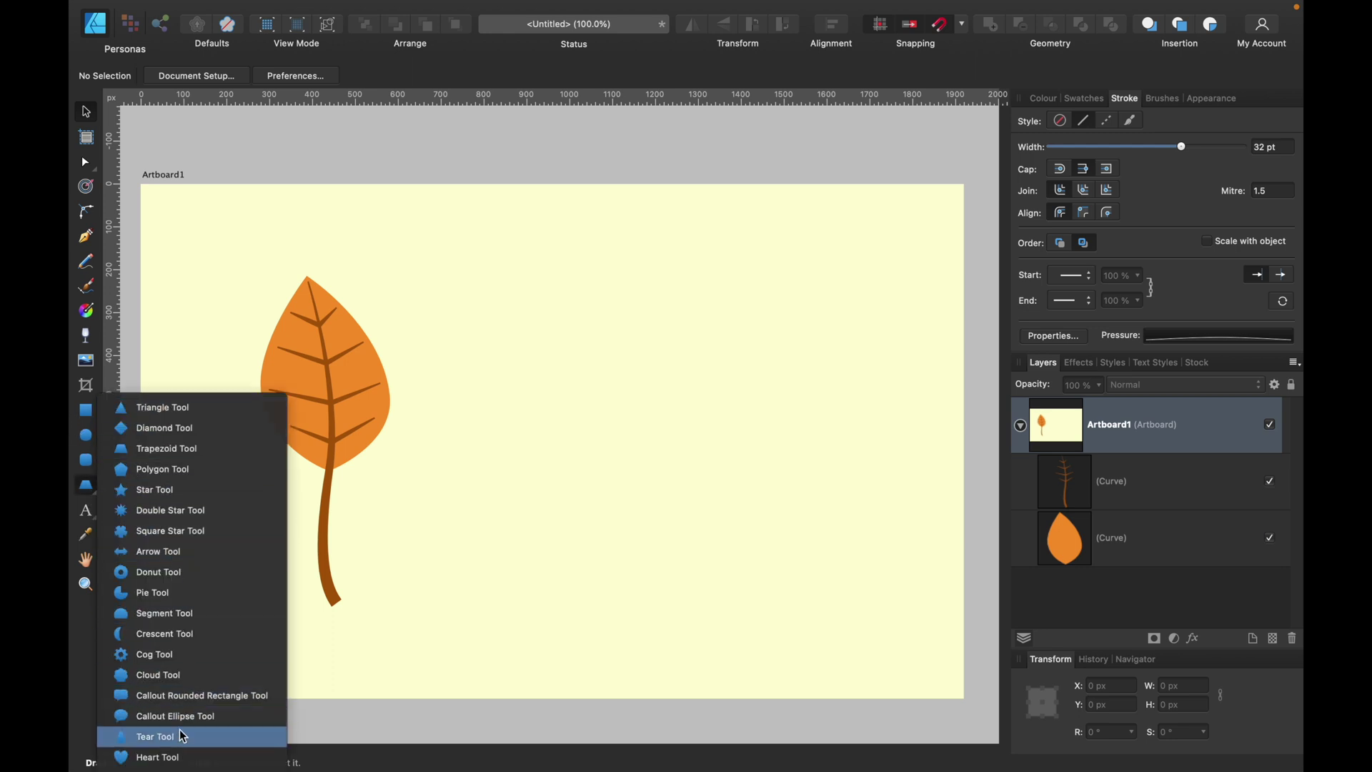
left_click(184, 758)
left_click_drag(519, 300, 746, 471)
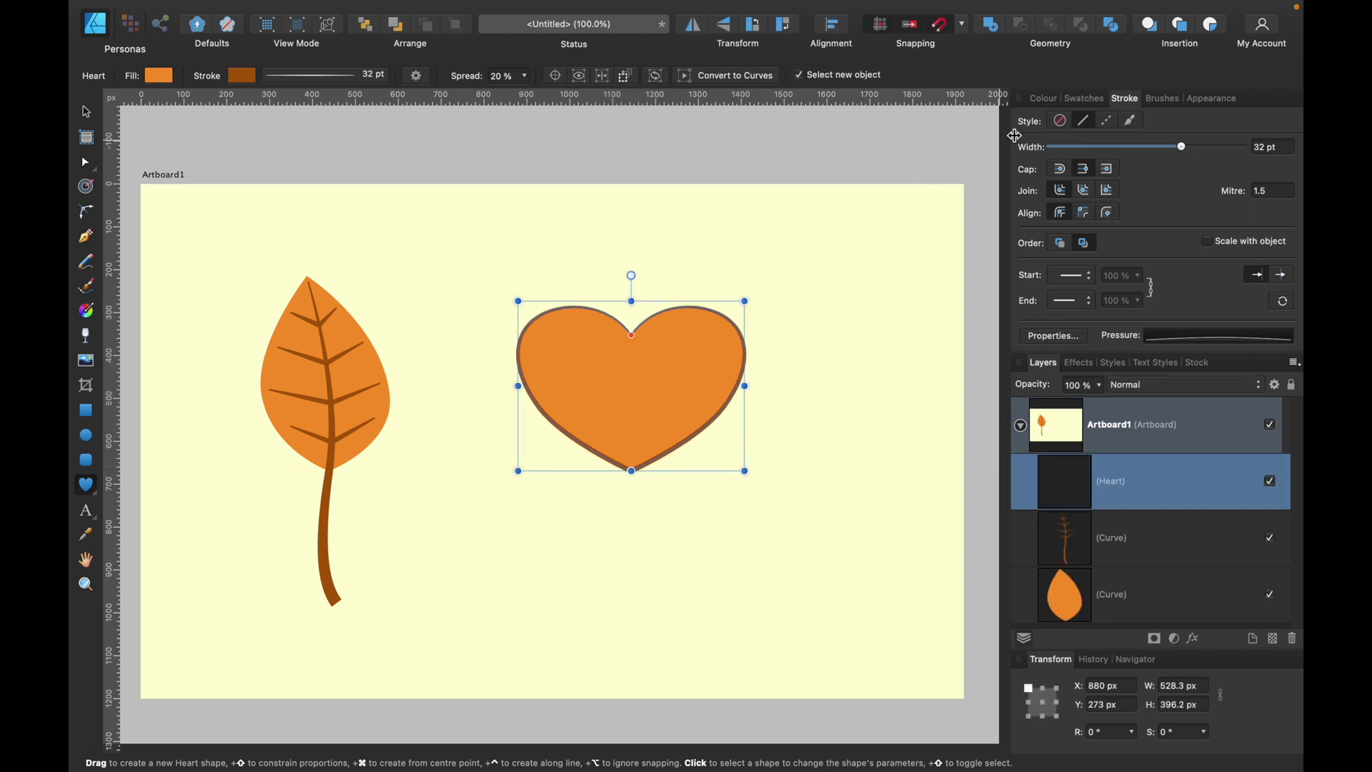
left_click(1046, 99)
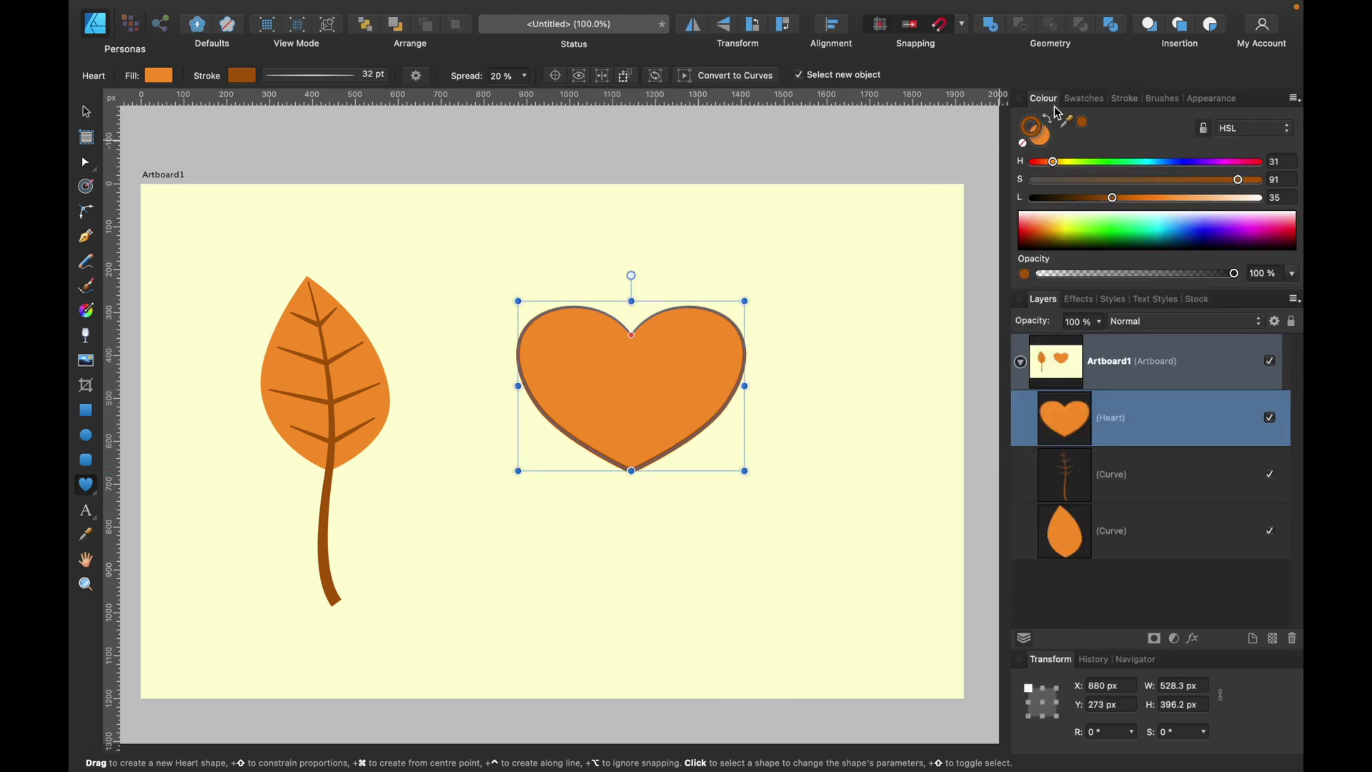
left_click(1043, 162)
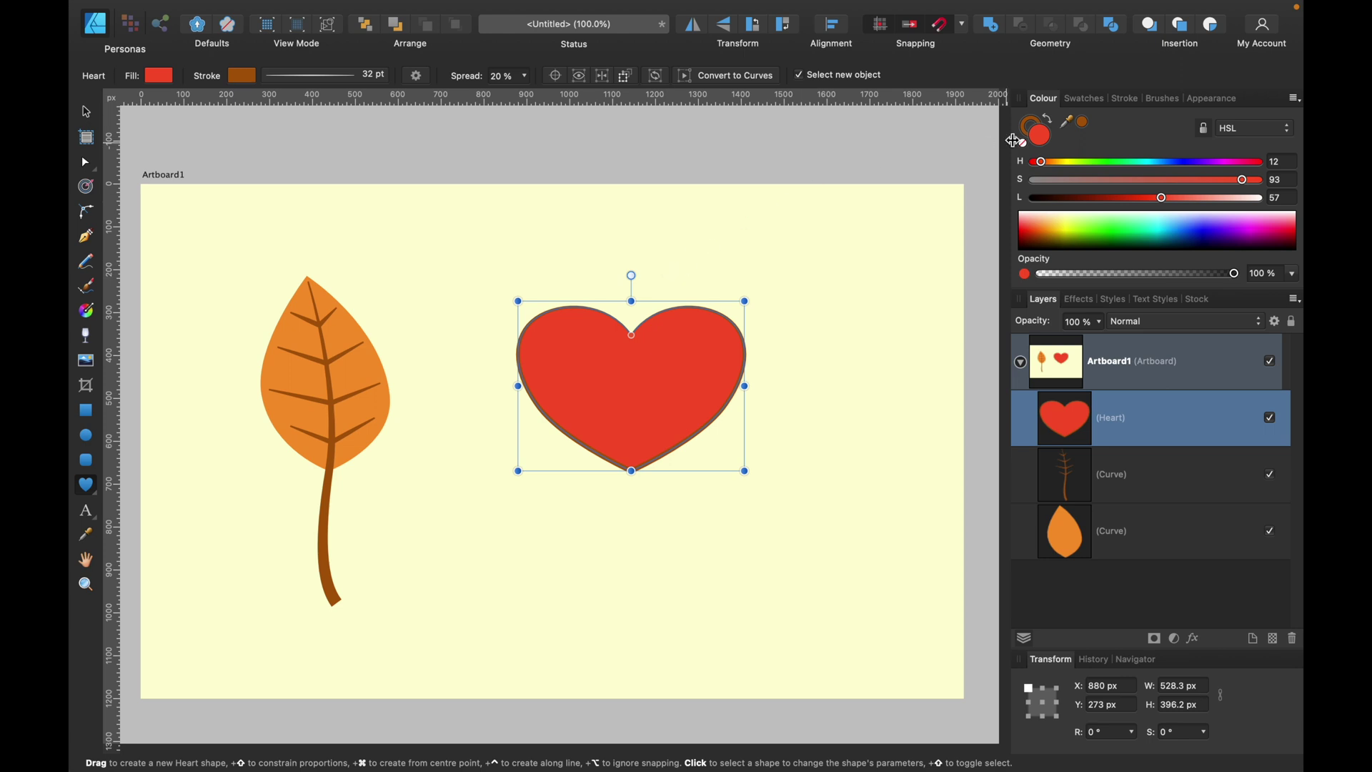
left_click(1030, 128)
left_click_drag(1067, 122, 699, 337)
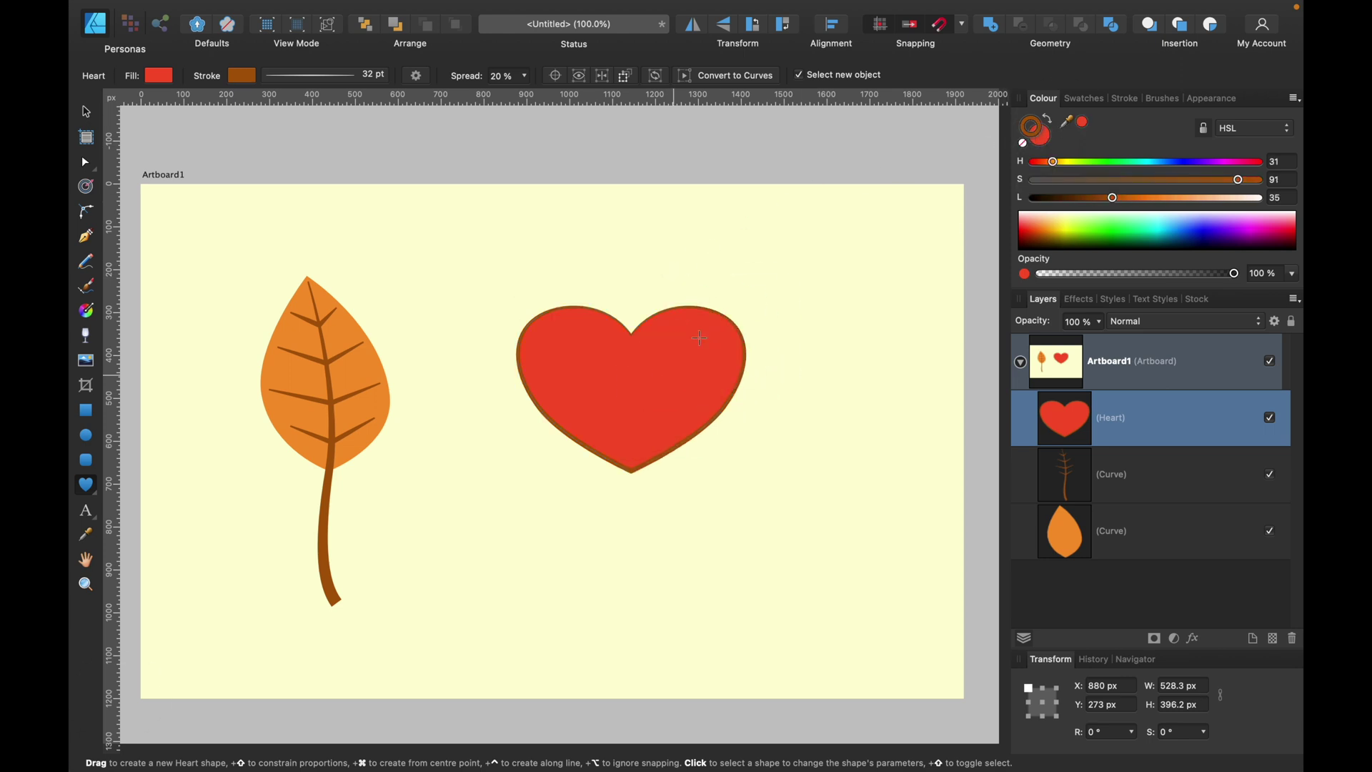
left_click(1084, 126)
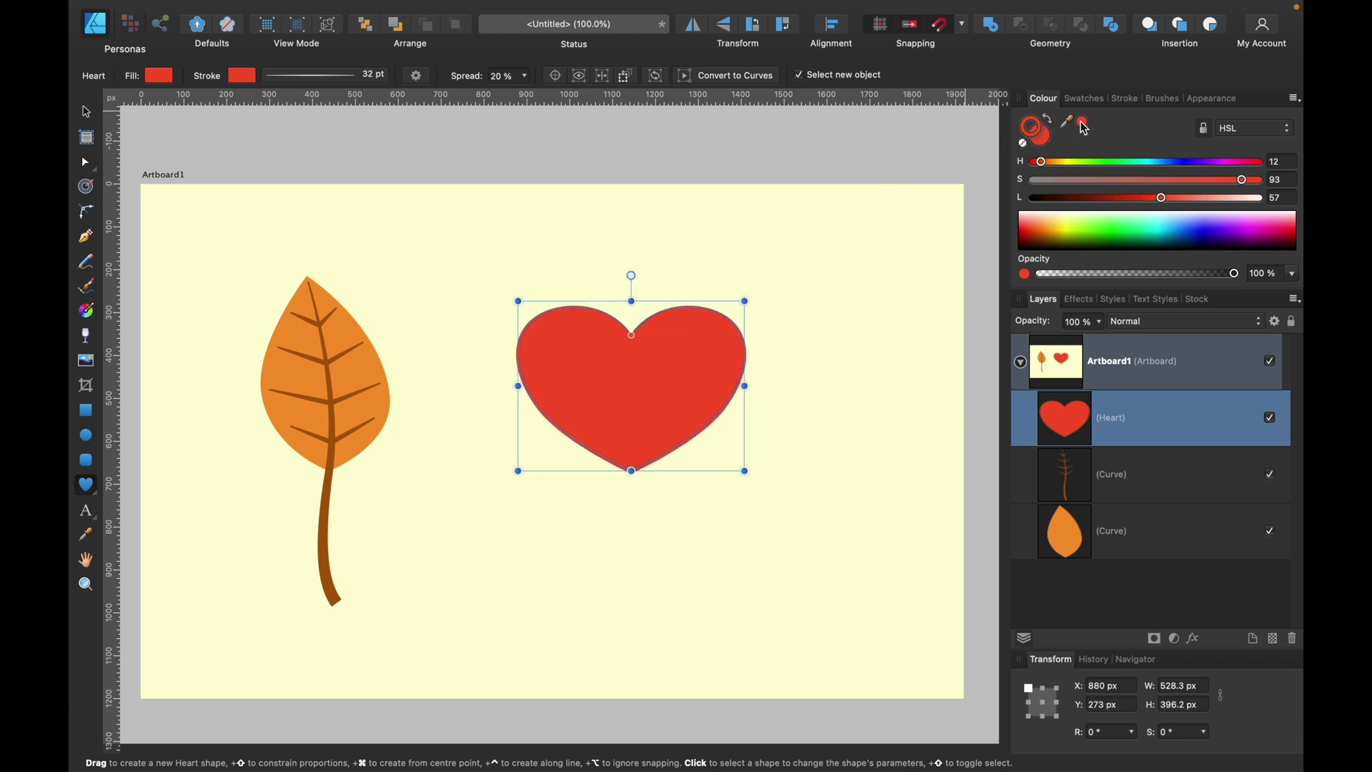
left_click(1115, 198)
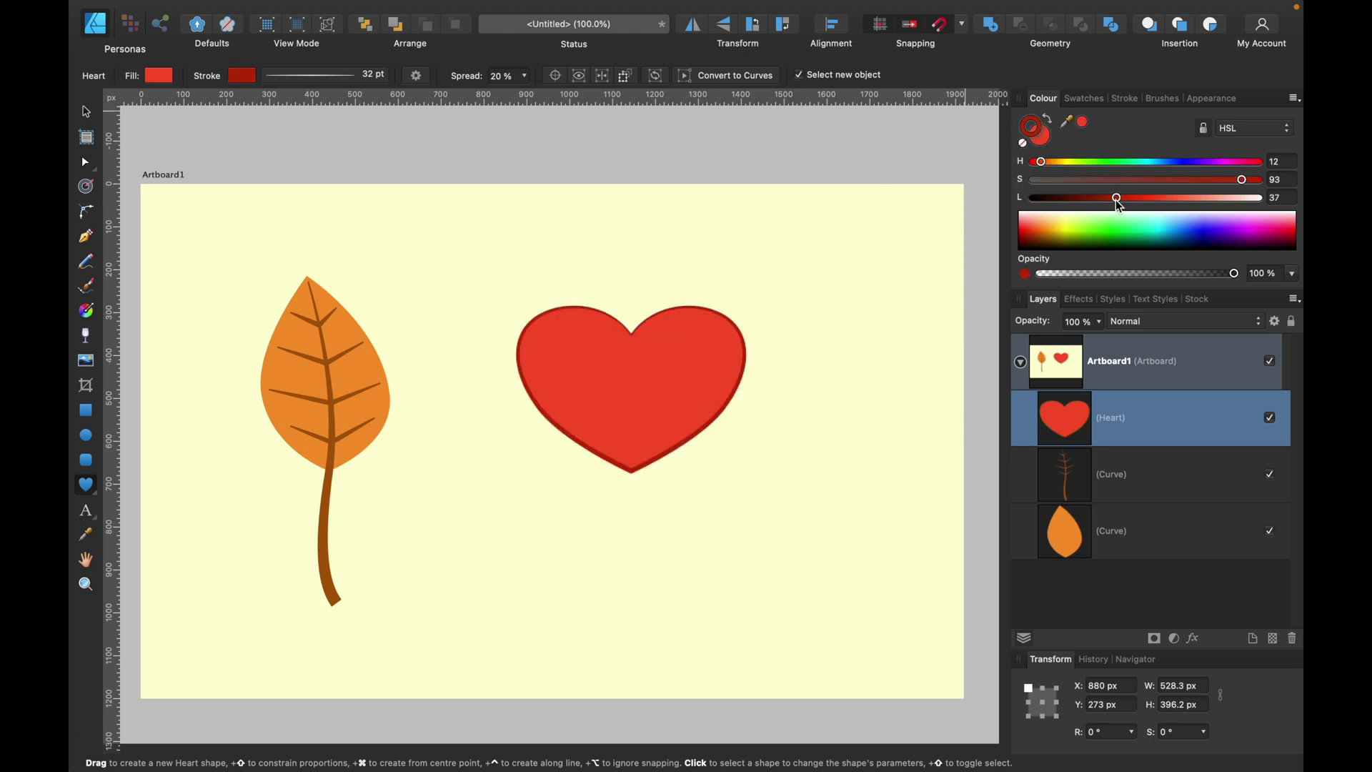
Stretch the heart taller and narrower, rotate it upside-down, and convert it to curves.
left_click(84, 113)
left_click_drag(744, 471, 713, 545)
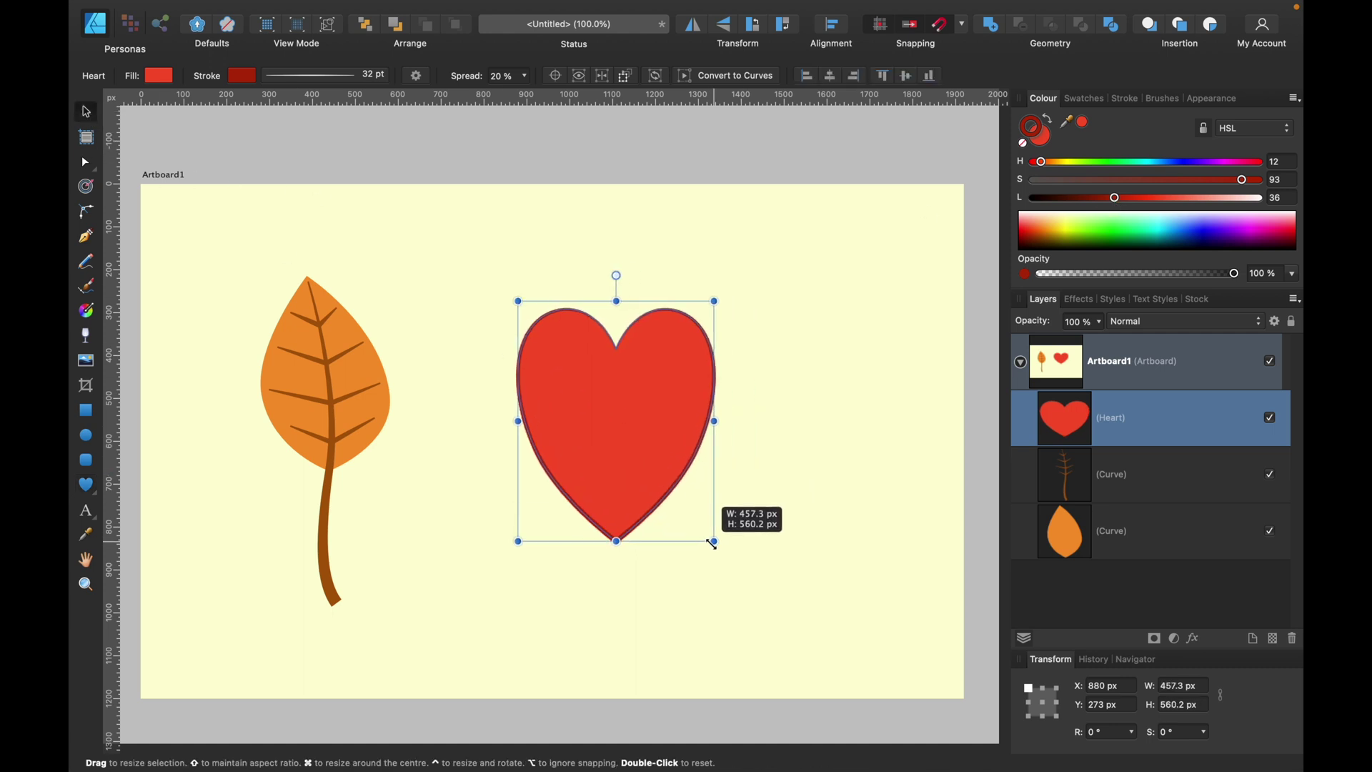
left_click_drag(616, 277, 615, 560)
left_click_drag(647, 461, 631, 436)
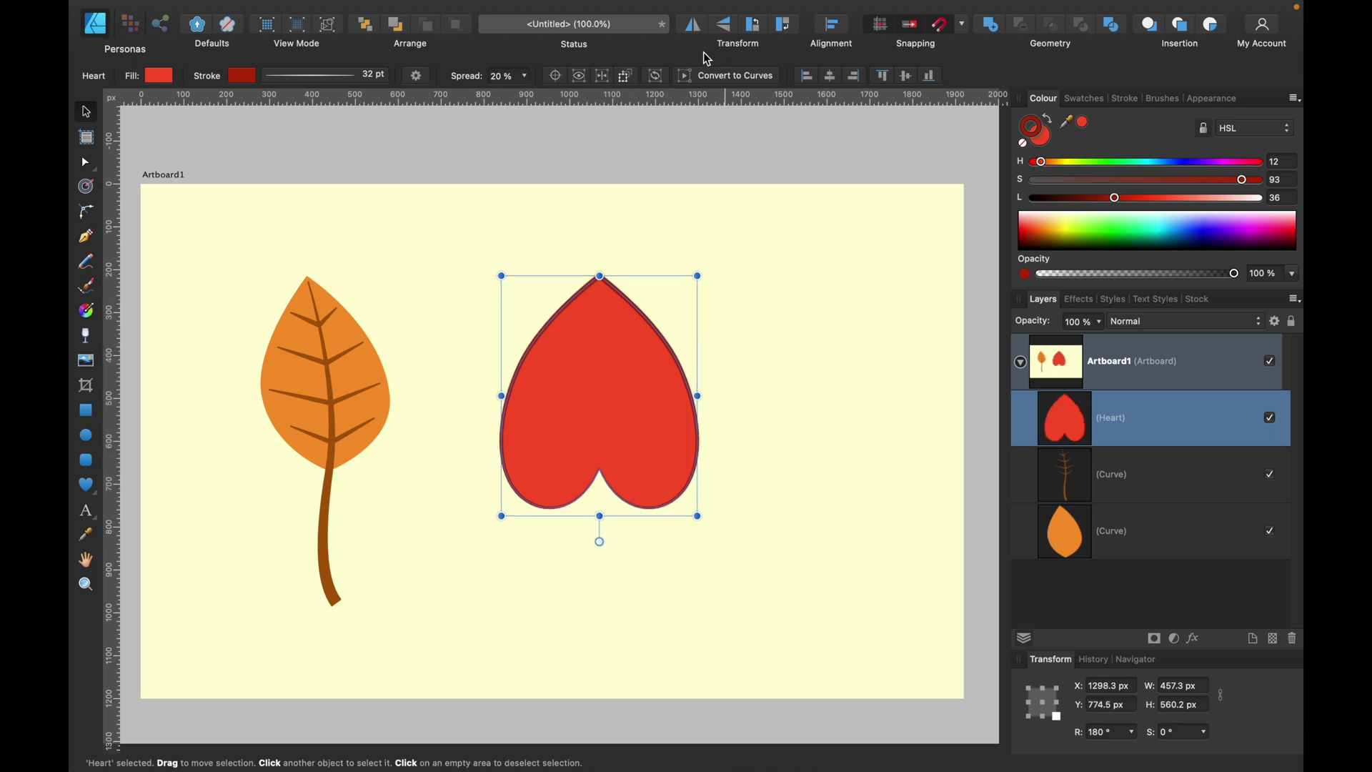
left_click(735, 75)
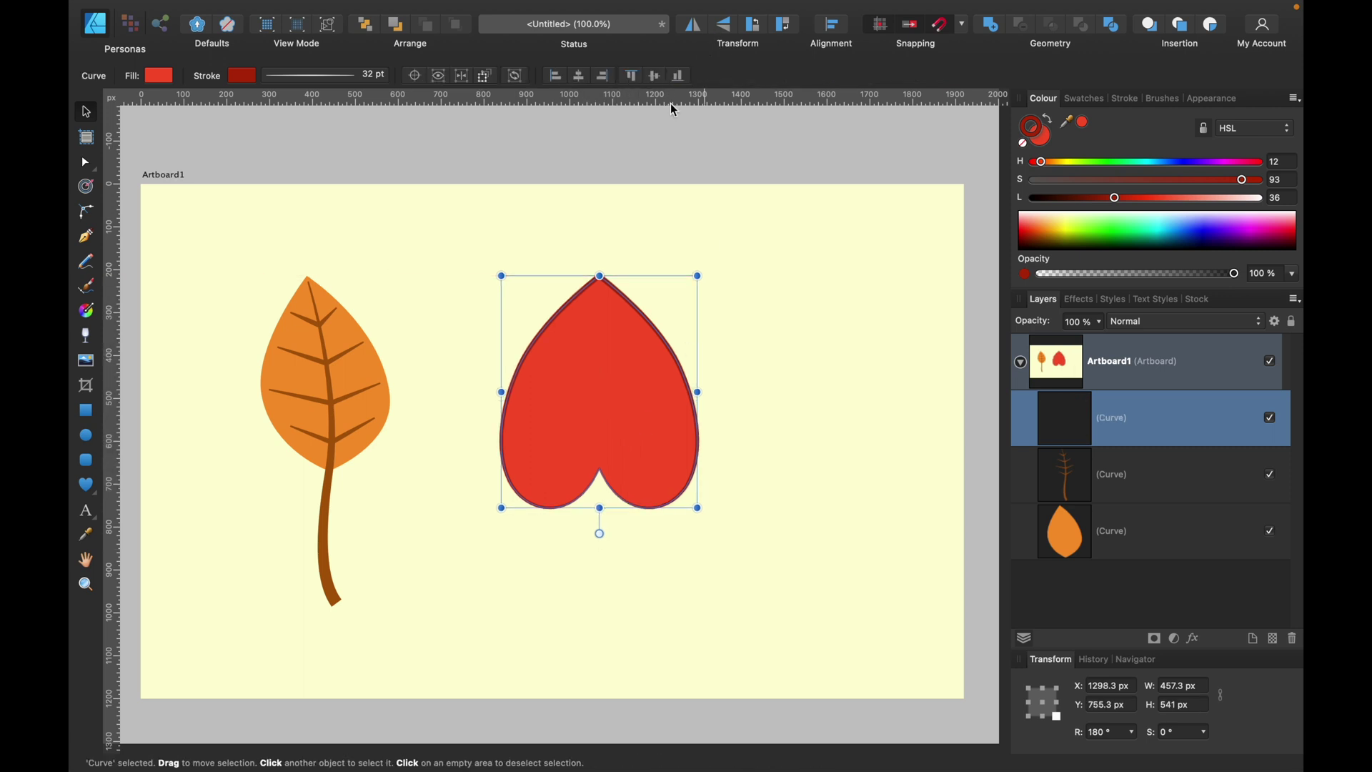
Pull the heart's top into a sharp tip, smooth its right side, and raise the dip node.
left_click(85, 161)
left_click_drag(600, 277, 584, 262)
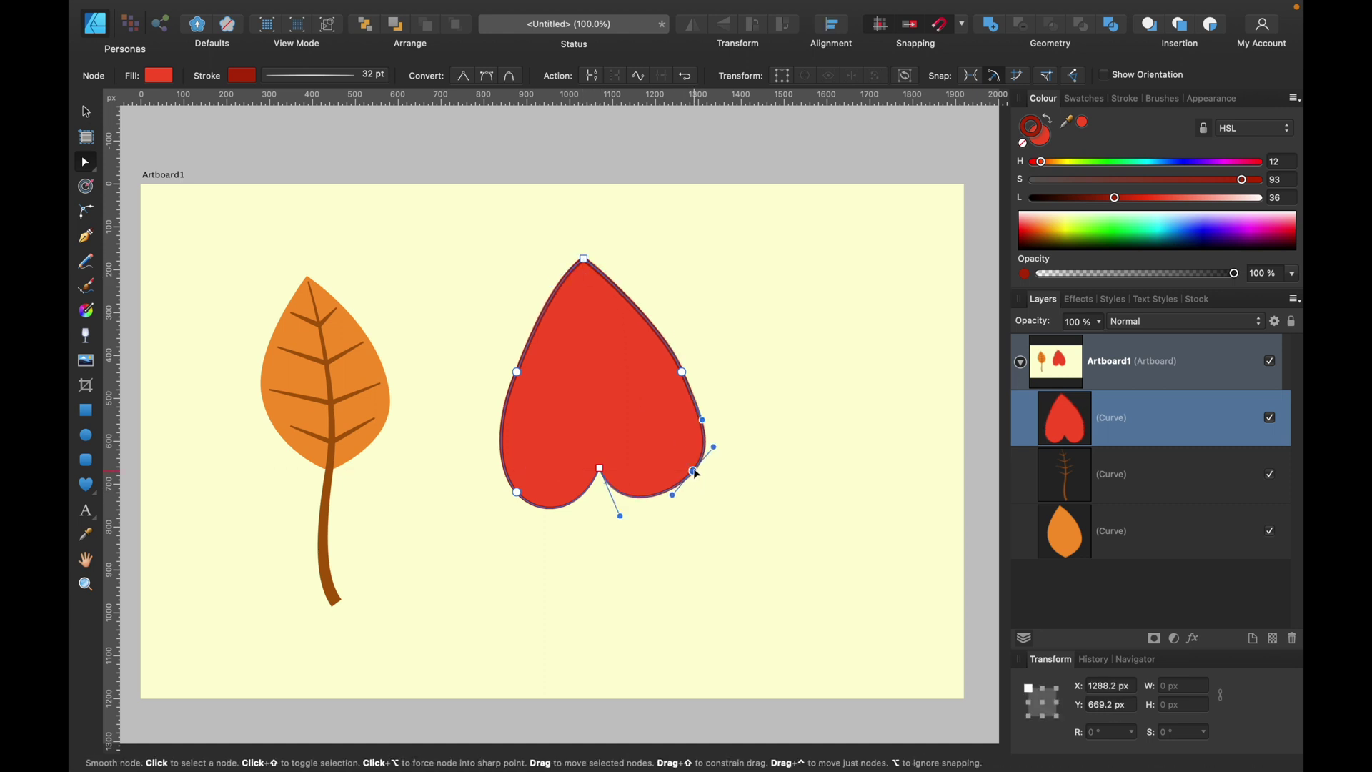
left_click(694, 471)
key("super+z")
key("super+z")
key("super+z")
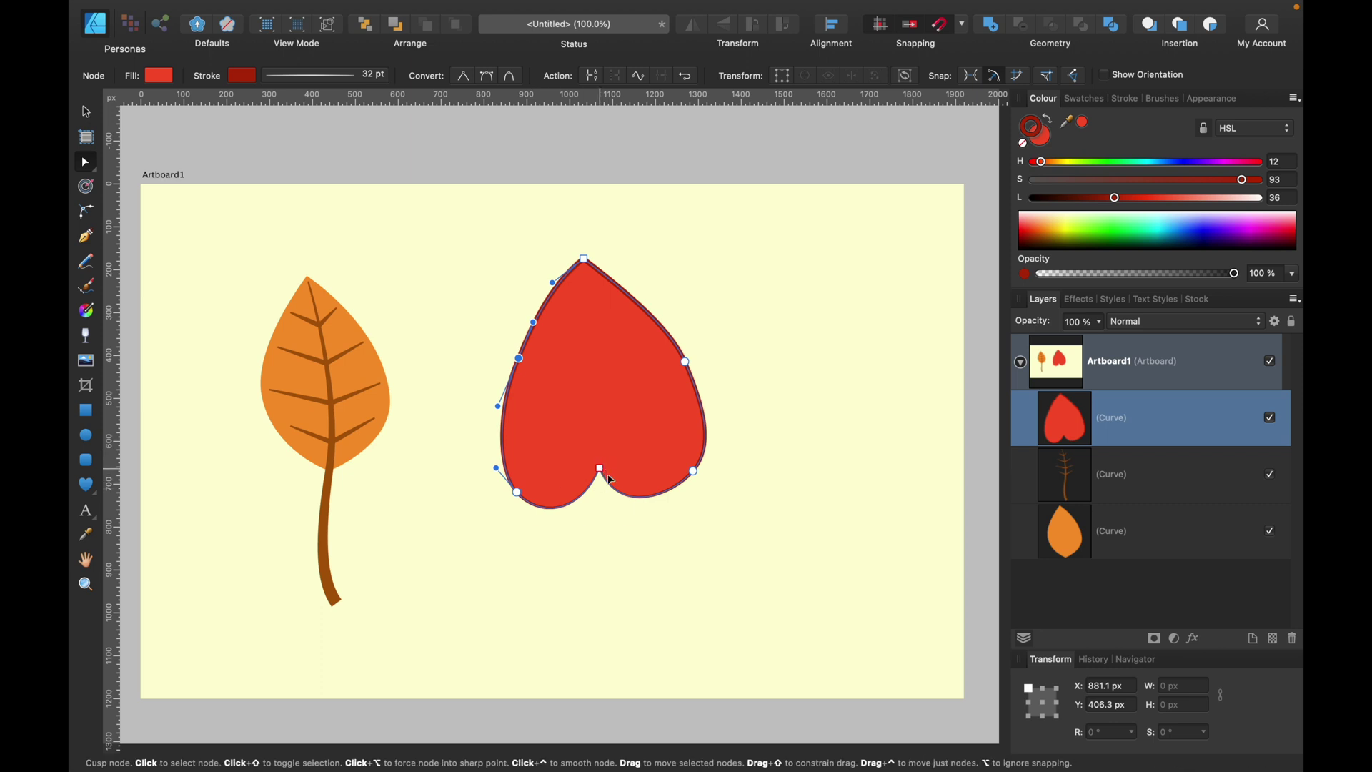
left_click_drag(601, 468, 605, 459)
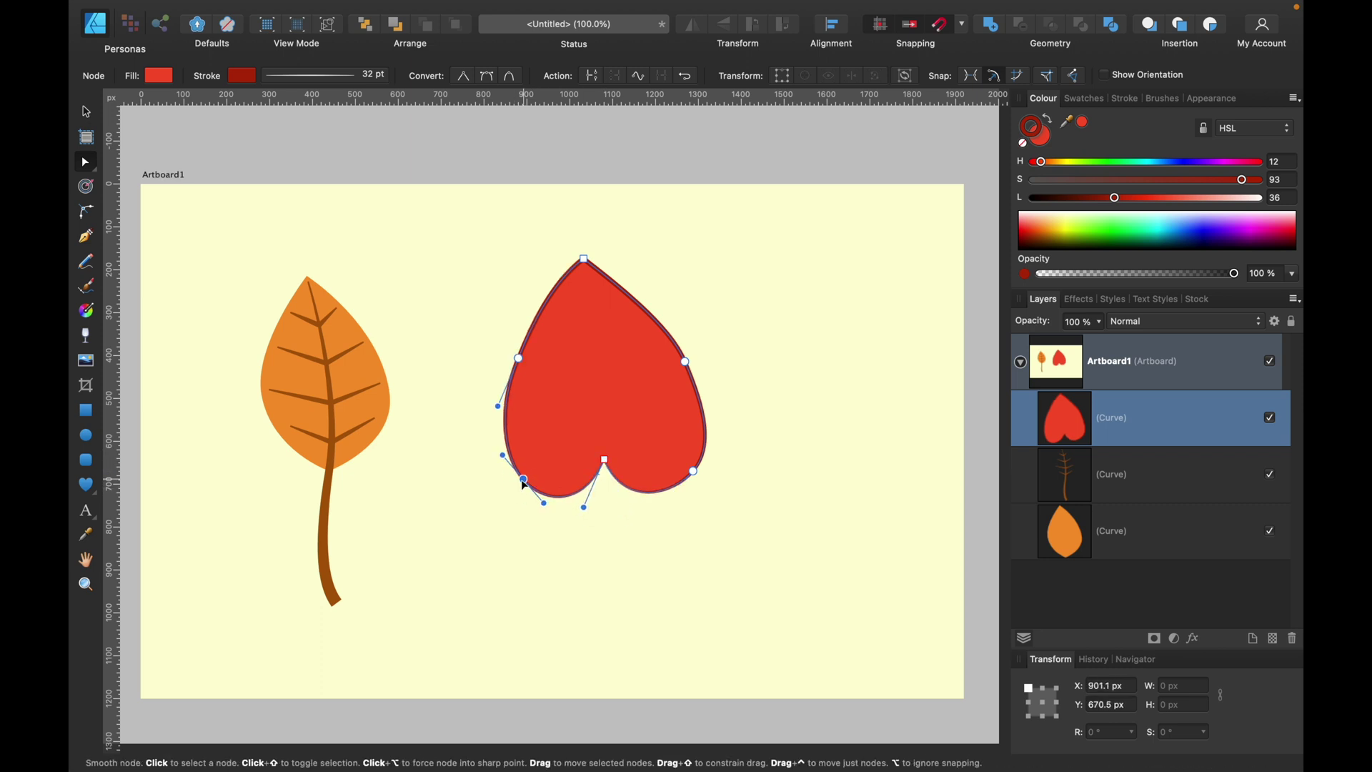
left_click(228, 347)
left_click(89, 239)
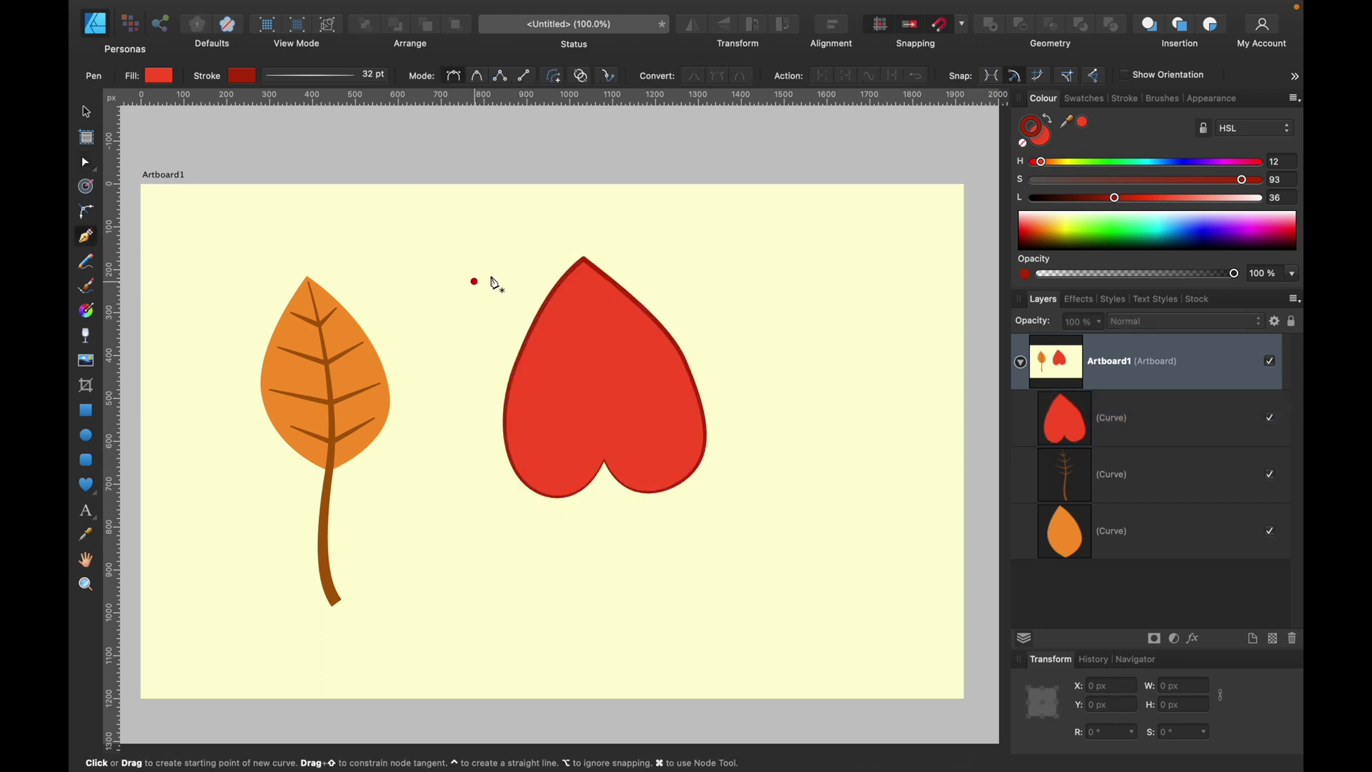
left_click(606, 461)
Draw a vein from the red leaf's tip down into a stem, tapering thin toward the tip.
left_click_drag(578, 590, 572, 607)
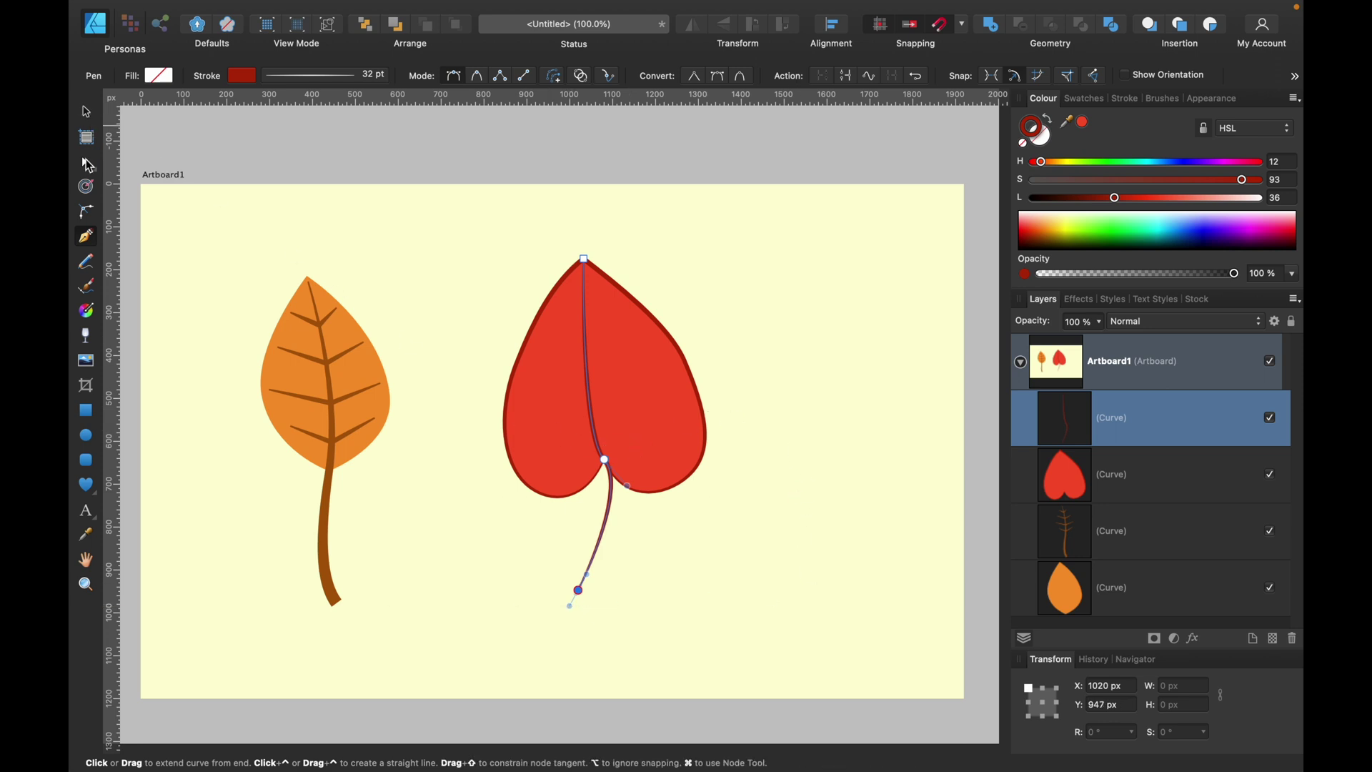
left_click(87, 113)
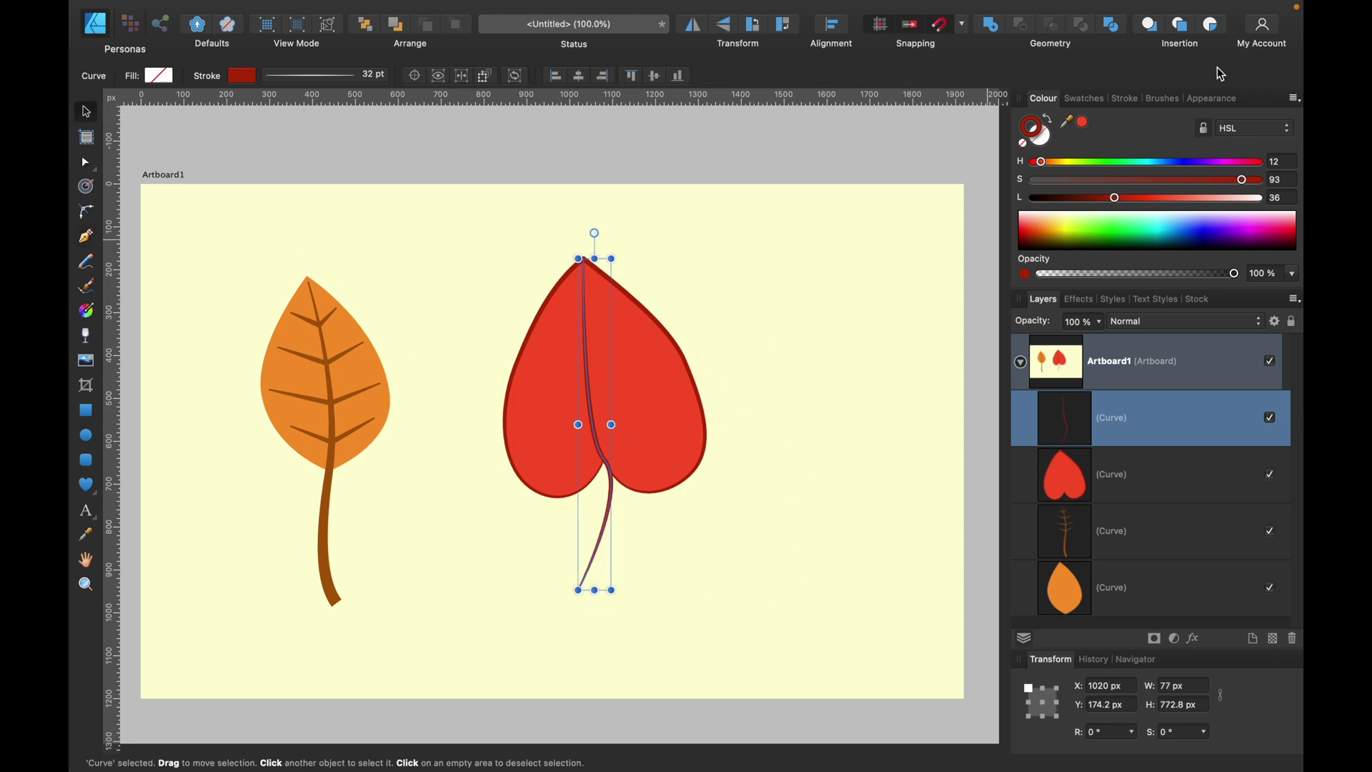
left_click(1129, 99)
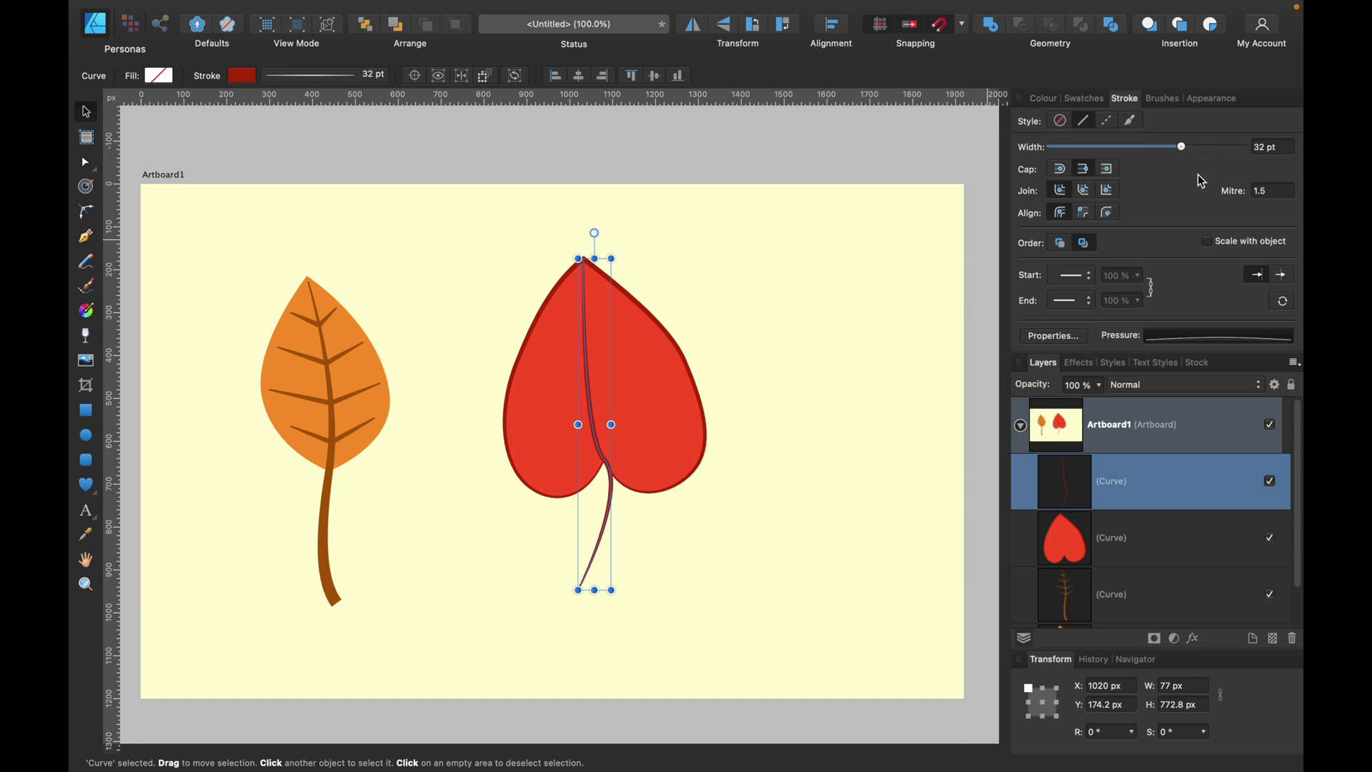
left_click(1232, 337)
left_click_drag(1300, 465, 1300, 360)
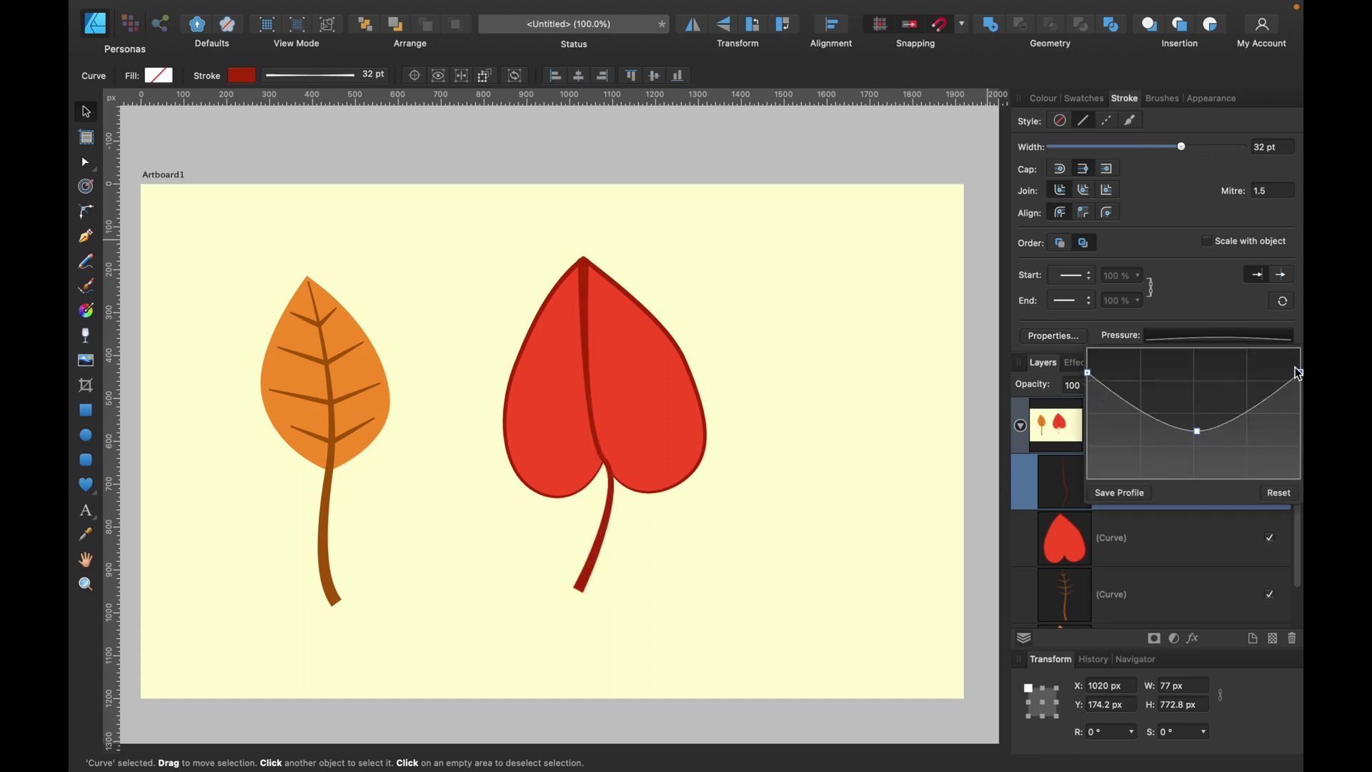
mouse_move(1088, 465)
left_mouse_down()
mouse_move(1089, 362)
mouse_move(1088, 478)
left_mouse_up()
left_click_drag(1198, 431, 1188, 395)
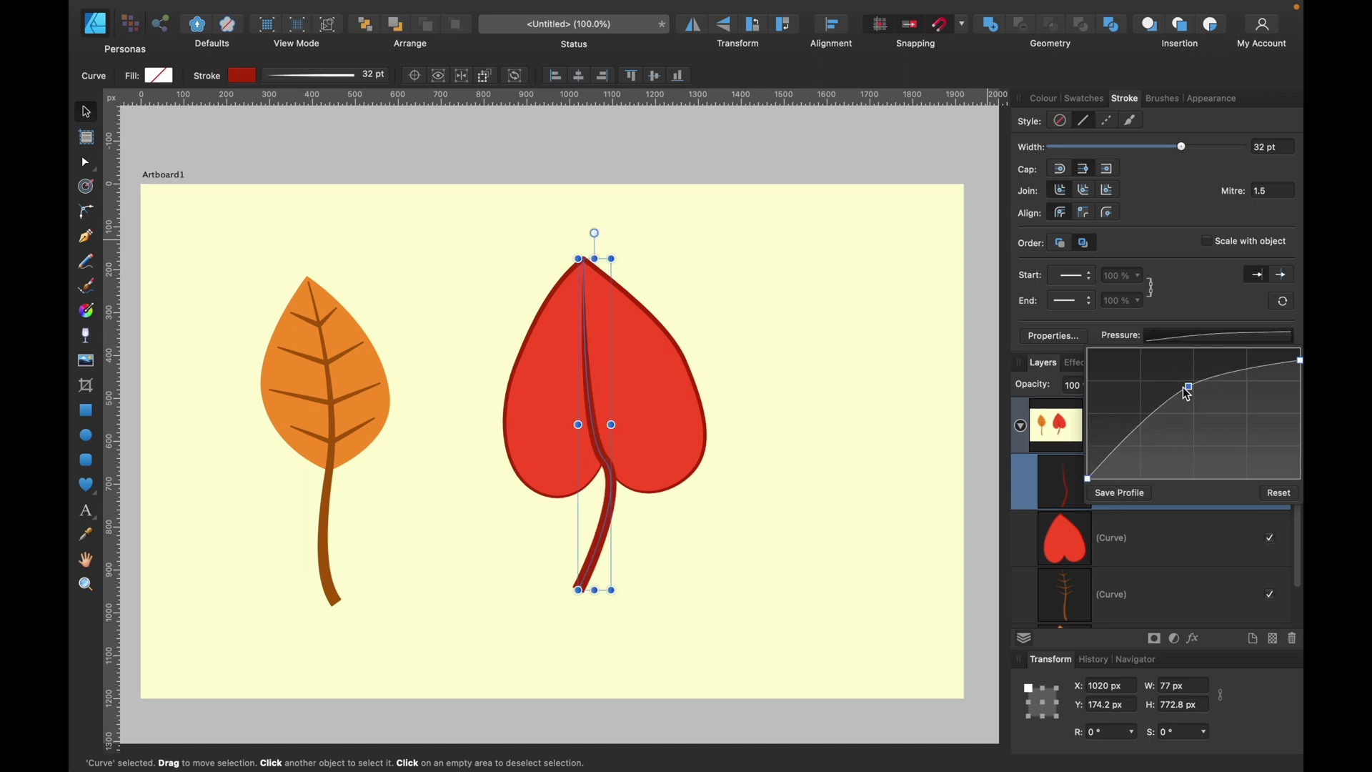
Remove the red leaf's dark outline and reselect the stem line to check its 23 pt width.
left_click(699, 390)
left_click(1045, 98)
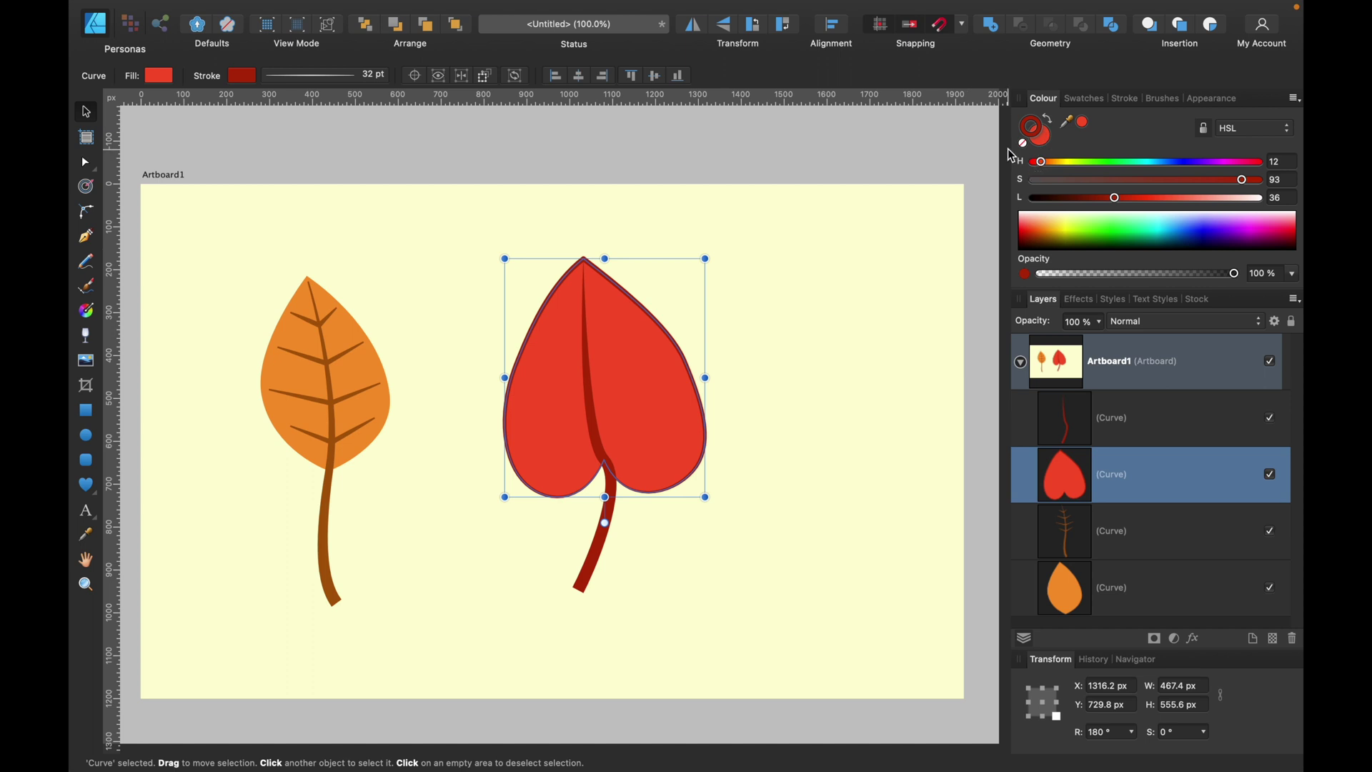
left_click(863, 260)
left_click(595, 416)
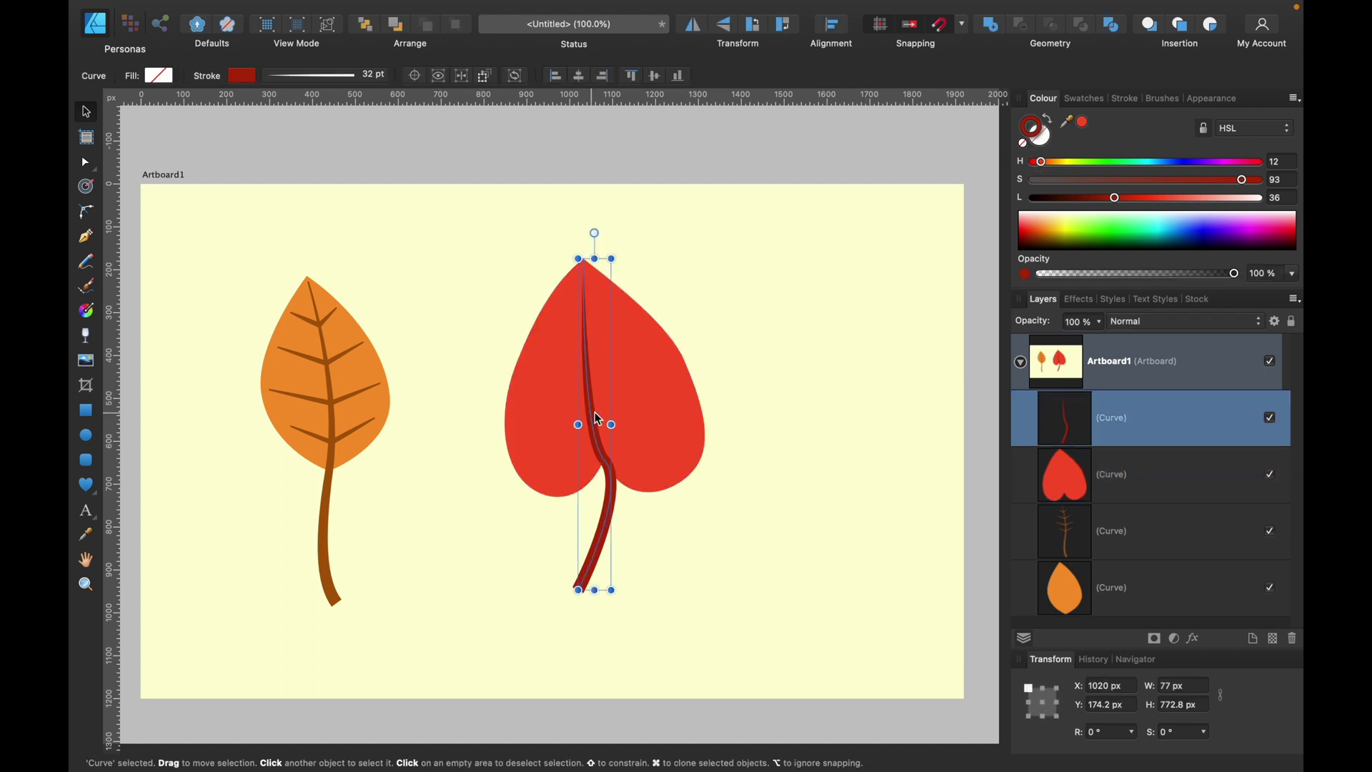
left_click(1125, 98)
Thin the red leaf's stem to 23 pt, then straighten and shorten it with a slight curl.
left_click_drag(1138, 148, 1162, 147)
left_click(87, 164)
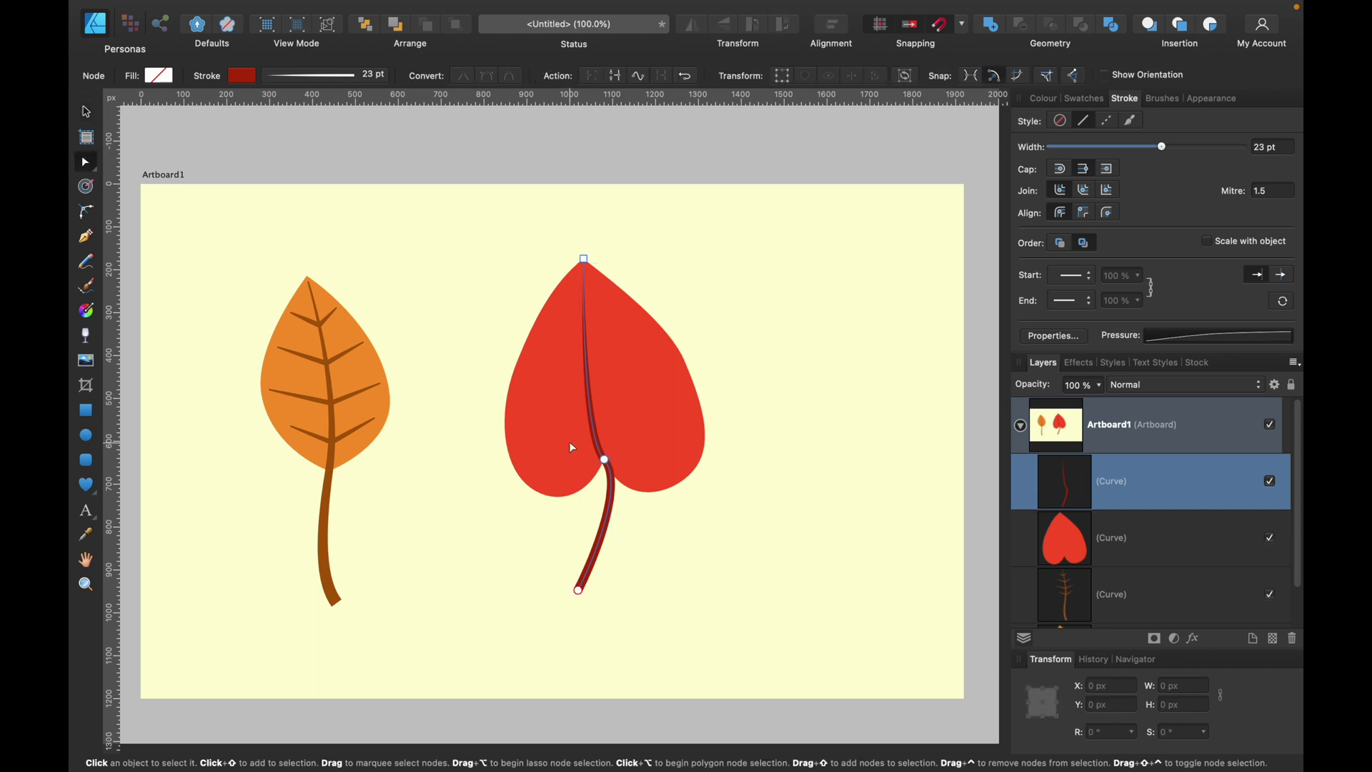
left_click(604, 459)
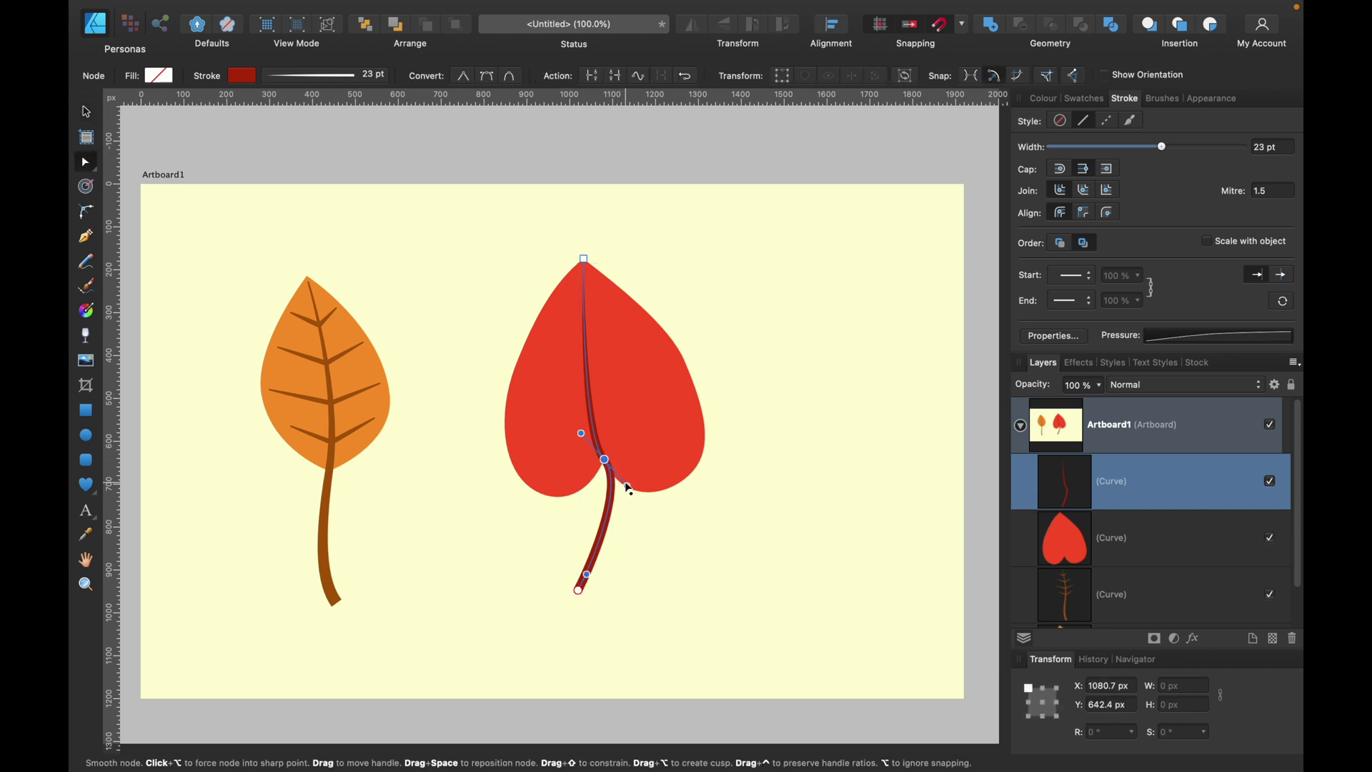
left_click_drag(627, 490, 594, 506)
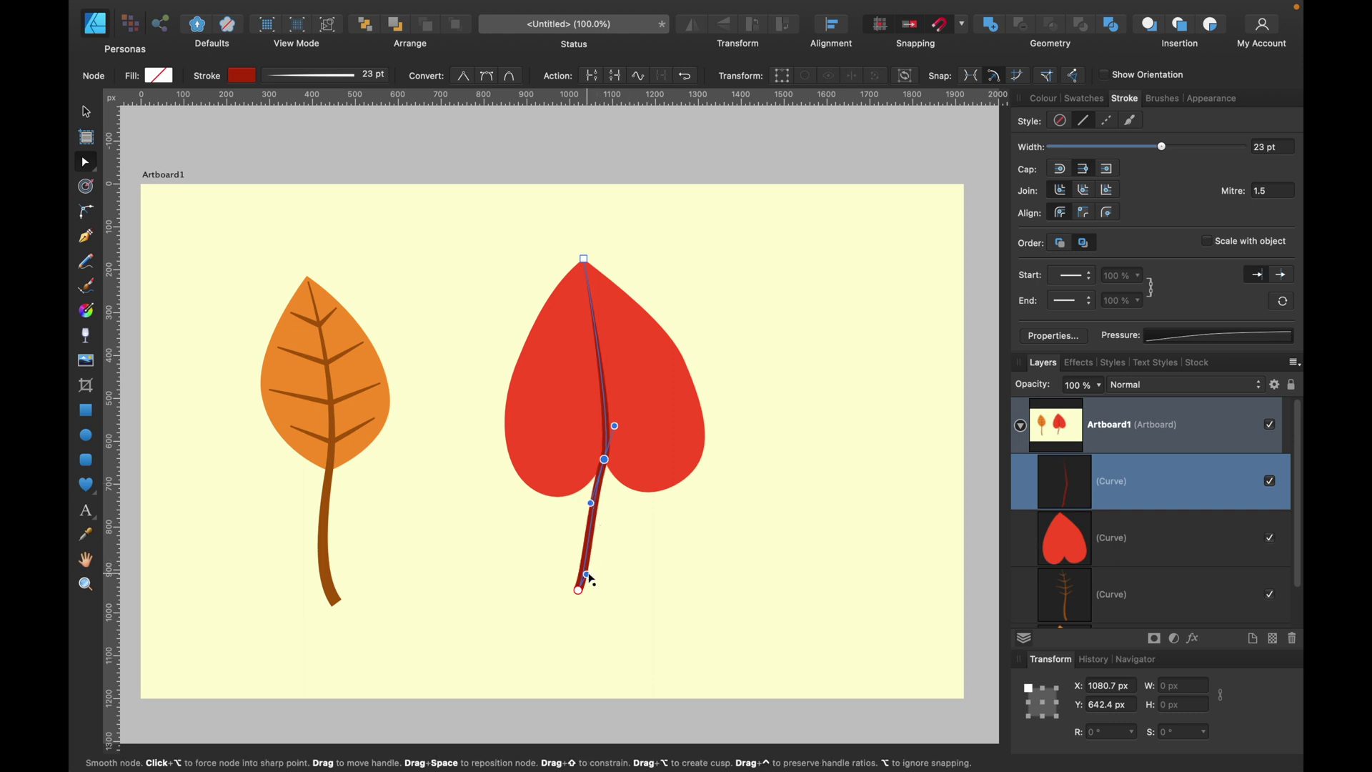
left_click_drag(587, 574, 604, 532)
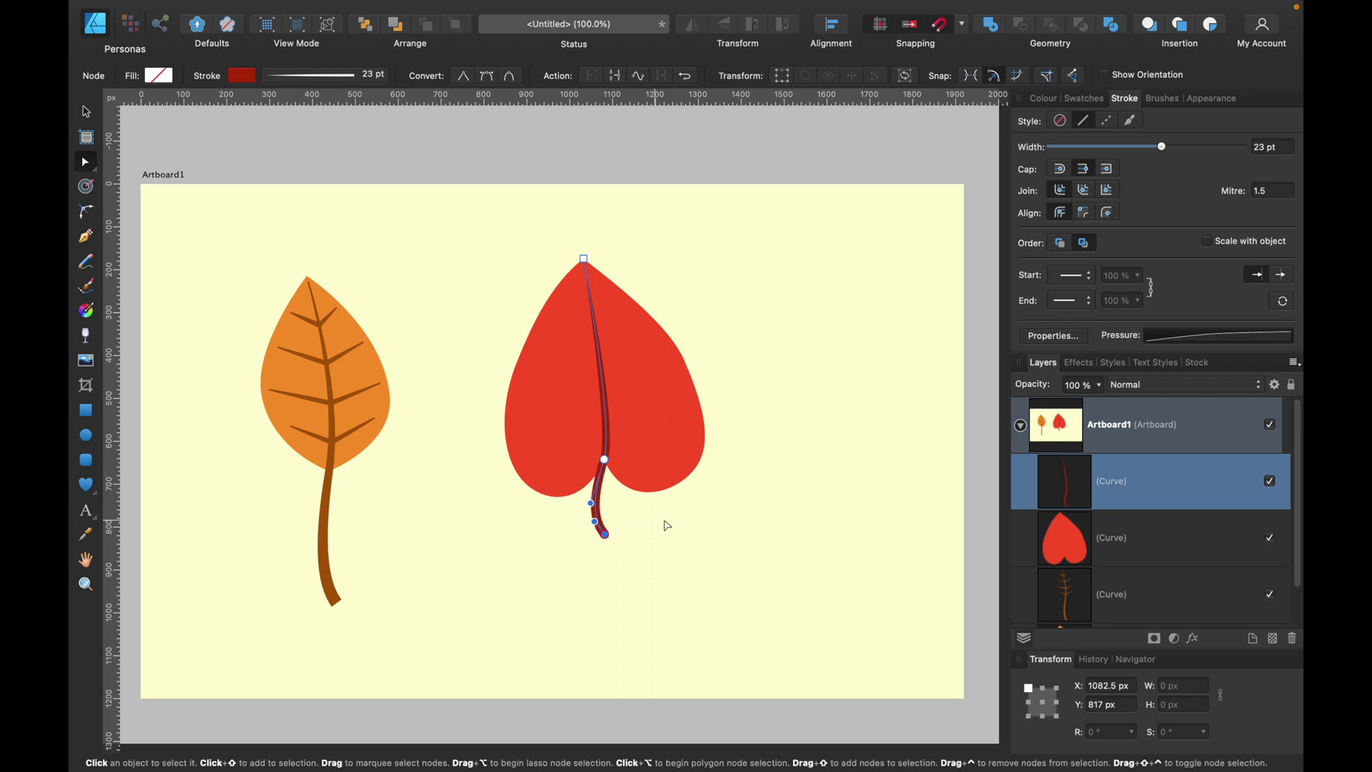
left_click(652, 547)
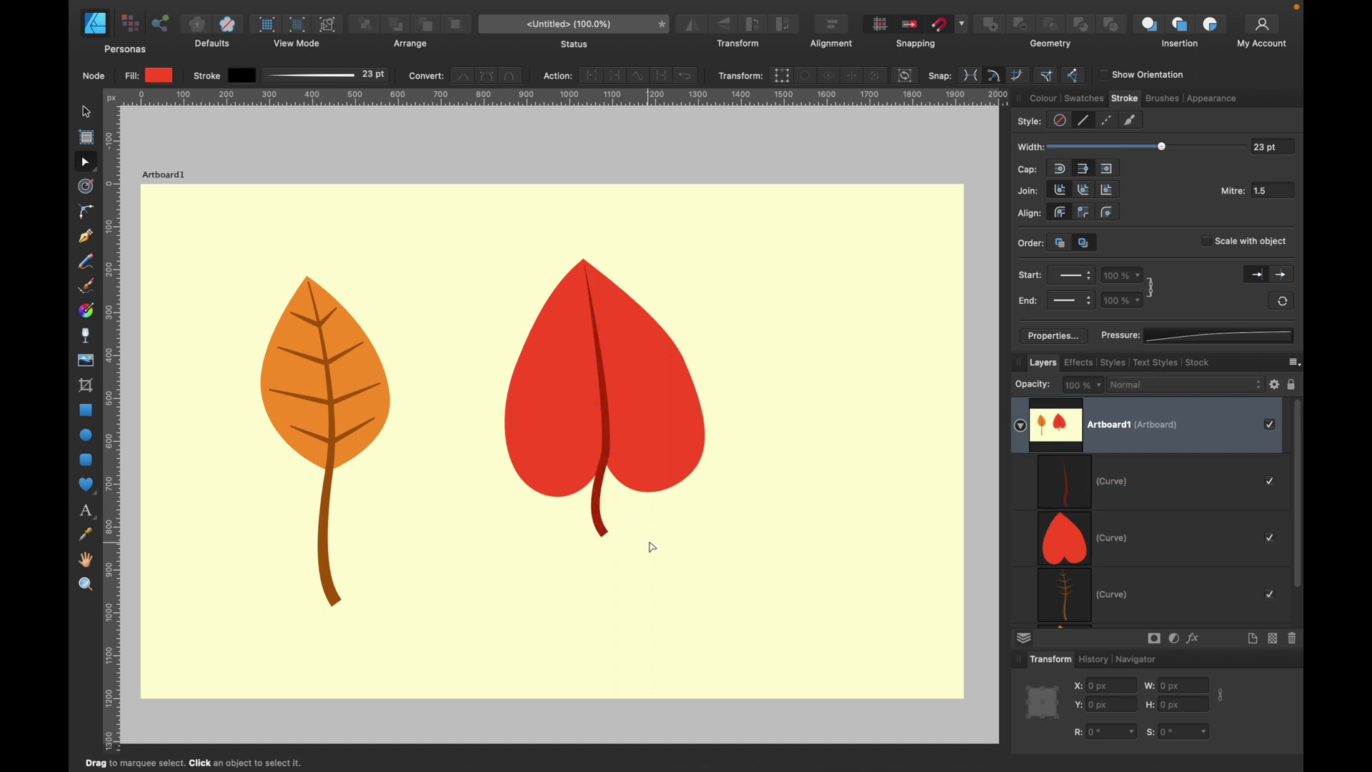
Draw the first V-shaped vein across the red leaf's upper part with the Pen tool.
left_click(86, 237)
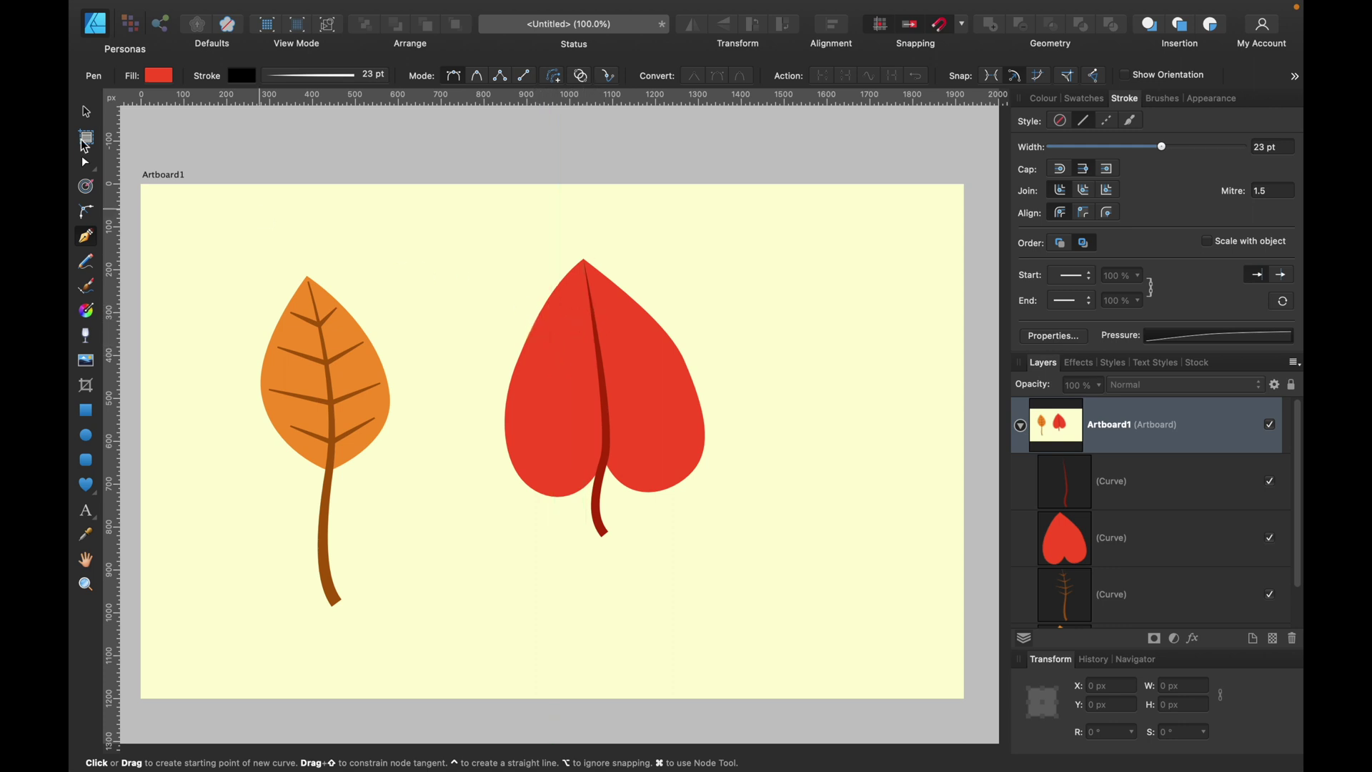
left_click(91, 111)
left_click(664, 384)
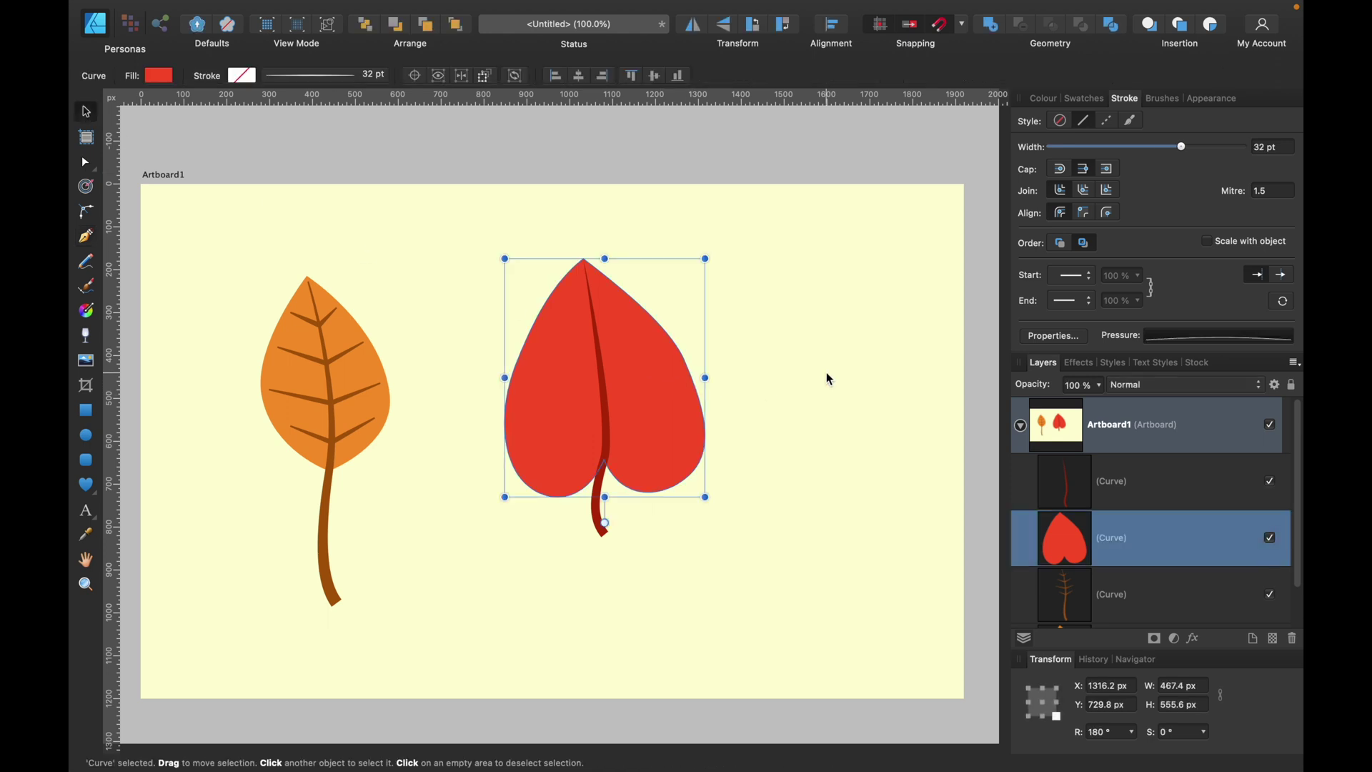
left_click(819, 367)
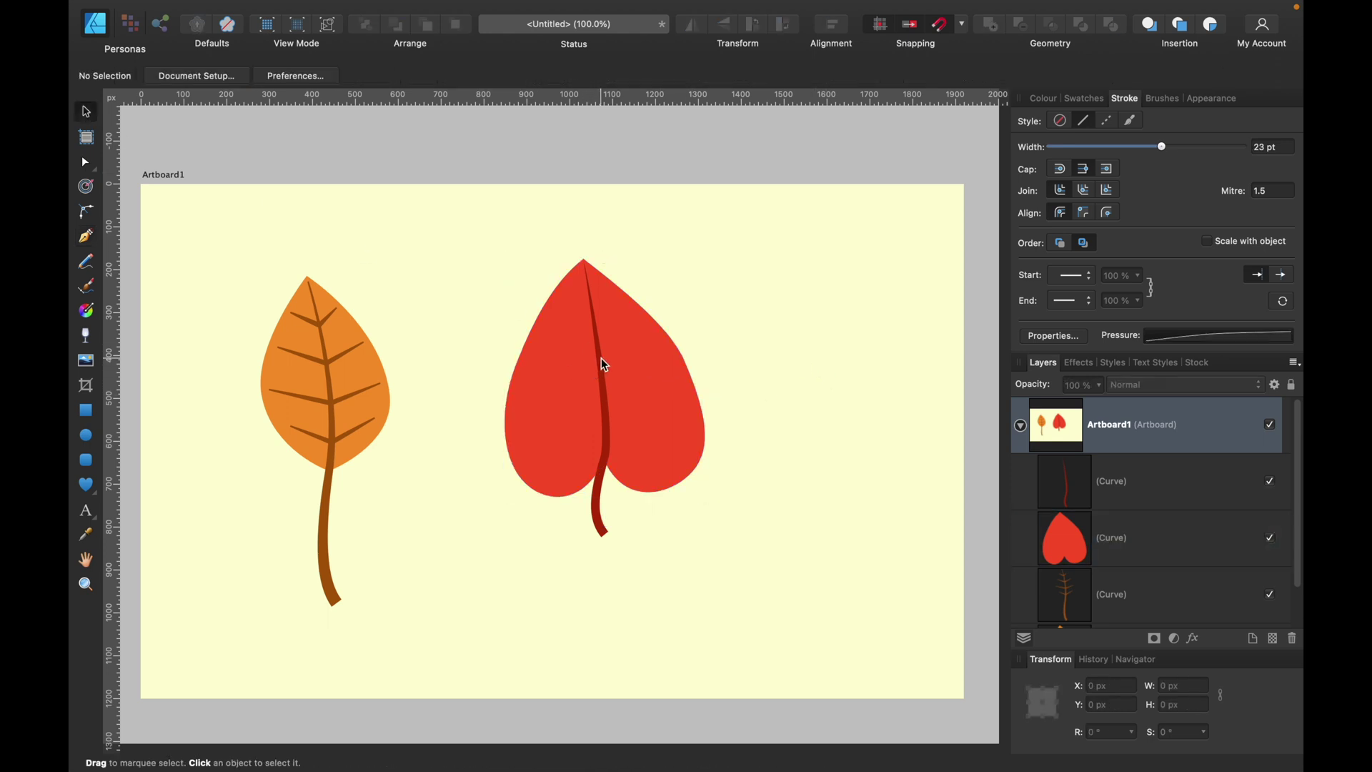
scroll(603, 358, "up", 5)
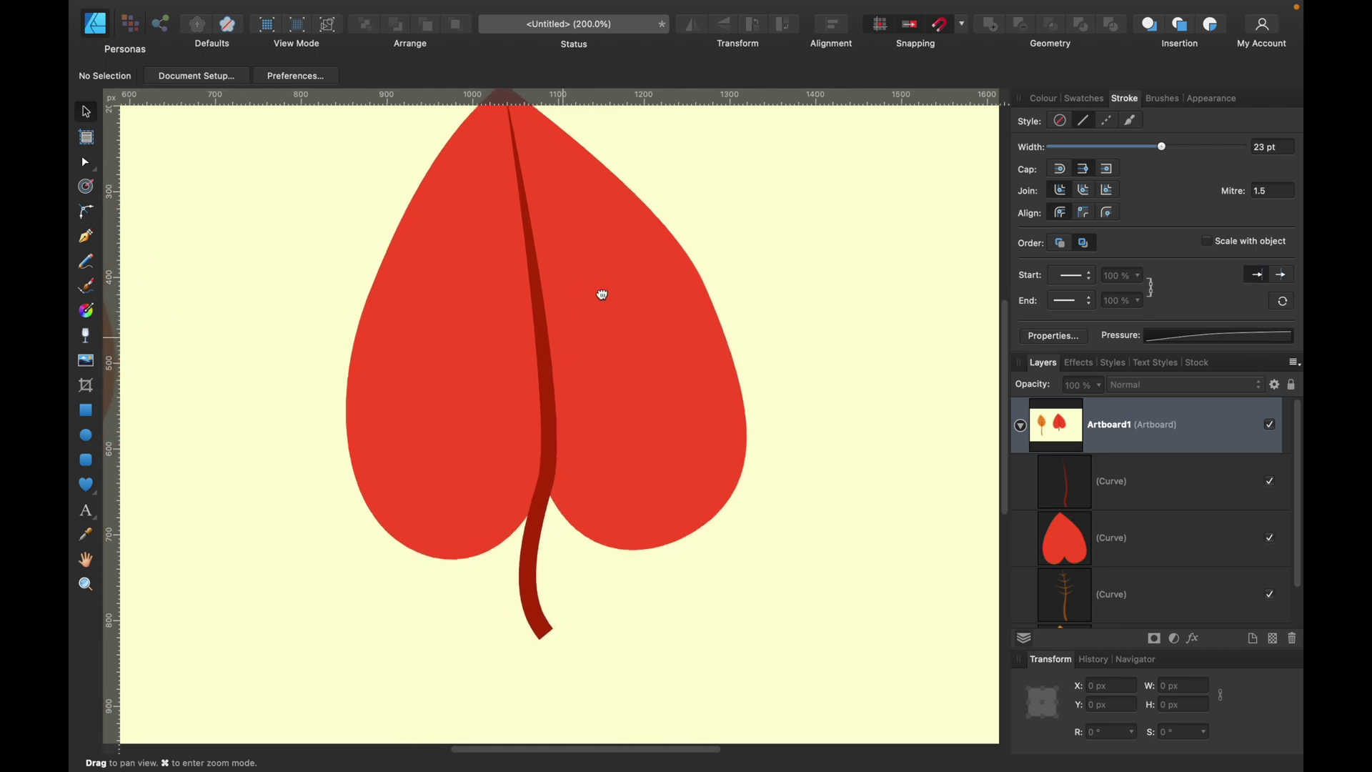
key("p")
left_click(442, 189)
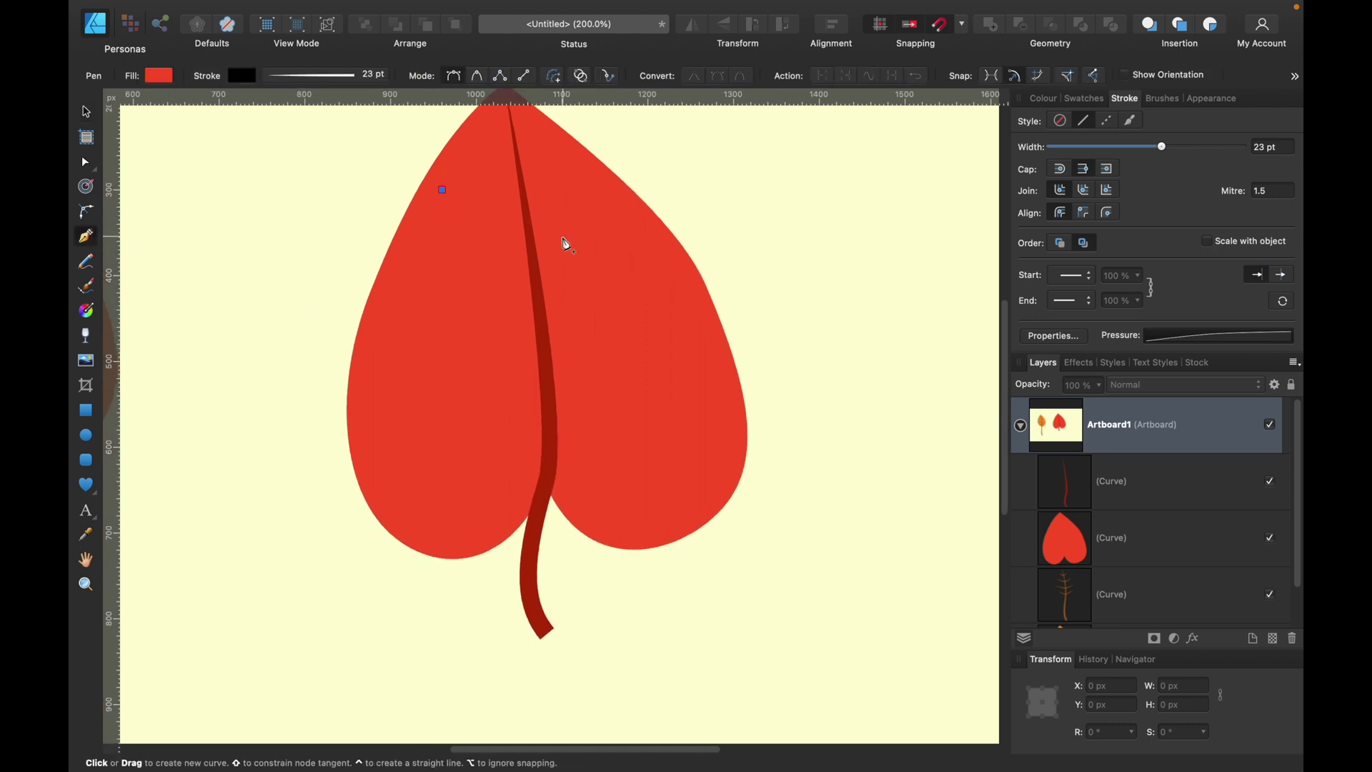
left_click(529, 237)
left_click(597, 183)
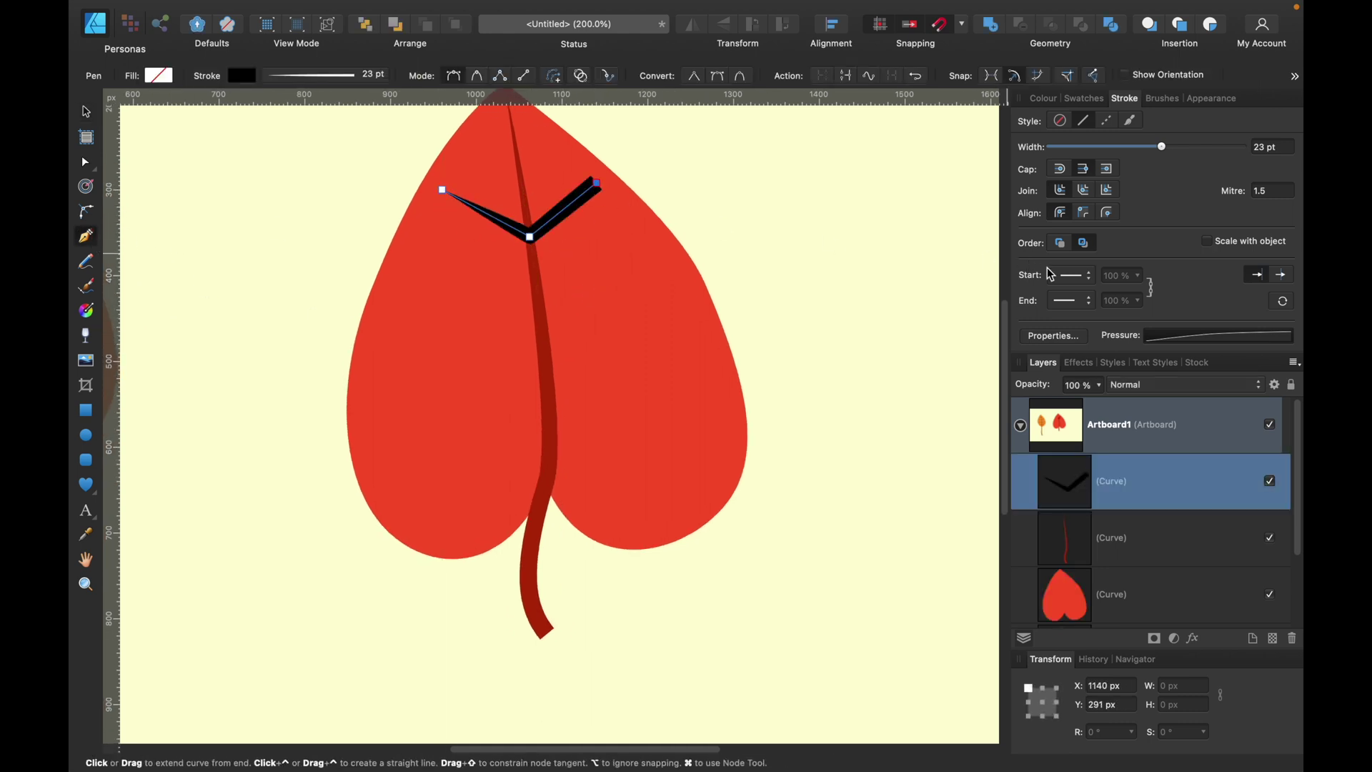
Taper the vein's stroke at both ends and color it with the midrib's darker red.
left_click(1212, 339)
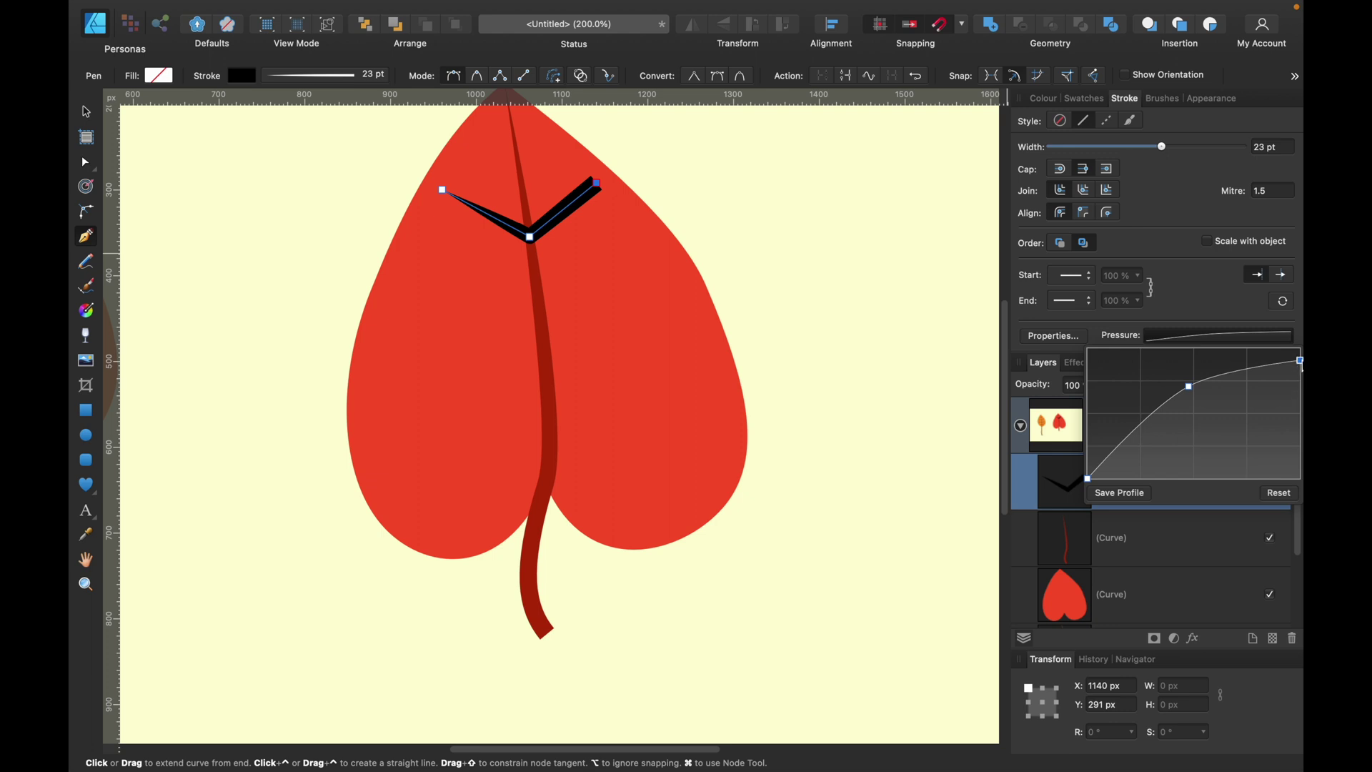
left_click_drag(1300, 360, 1300, 478)
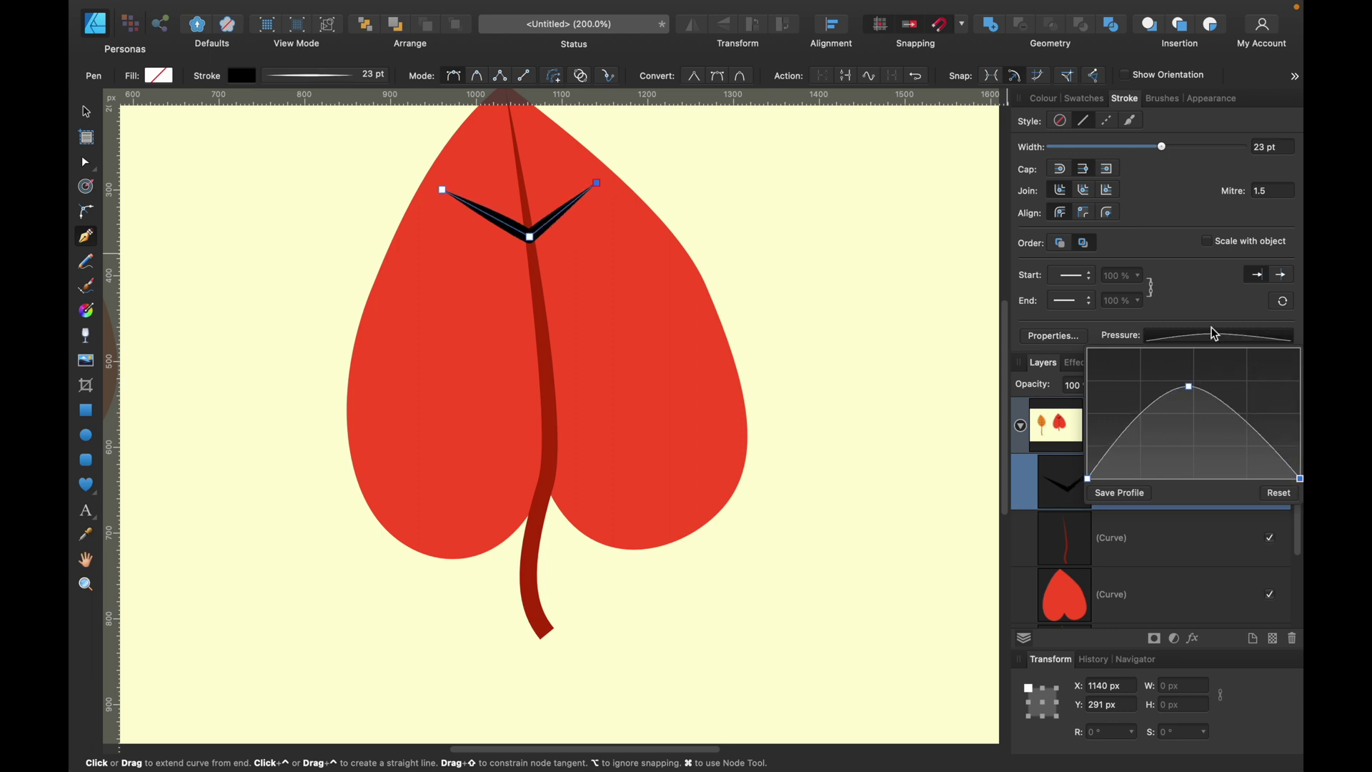
left_click(1055, 107)
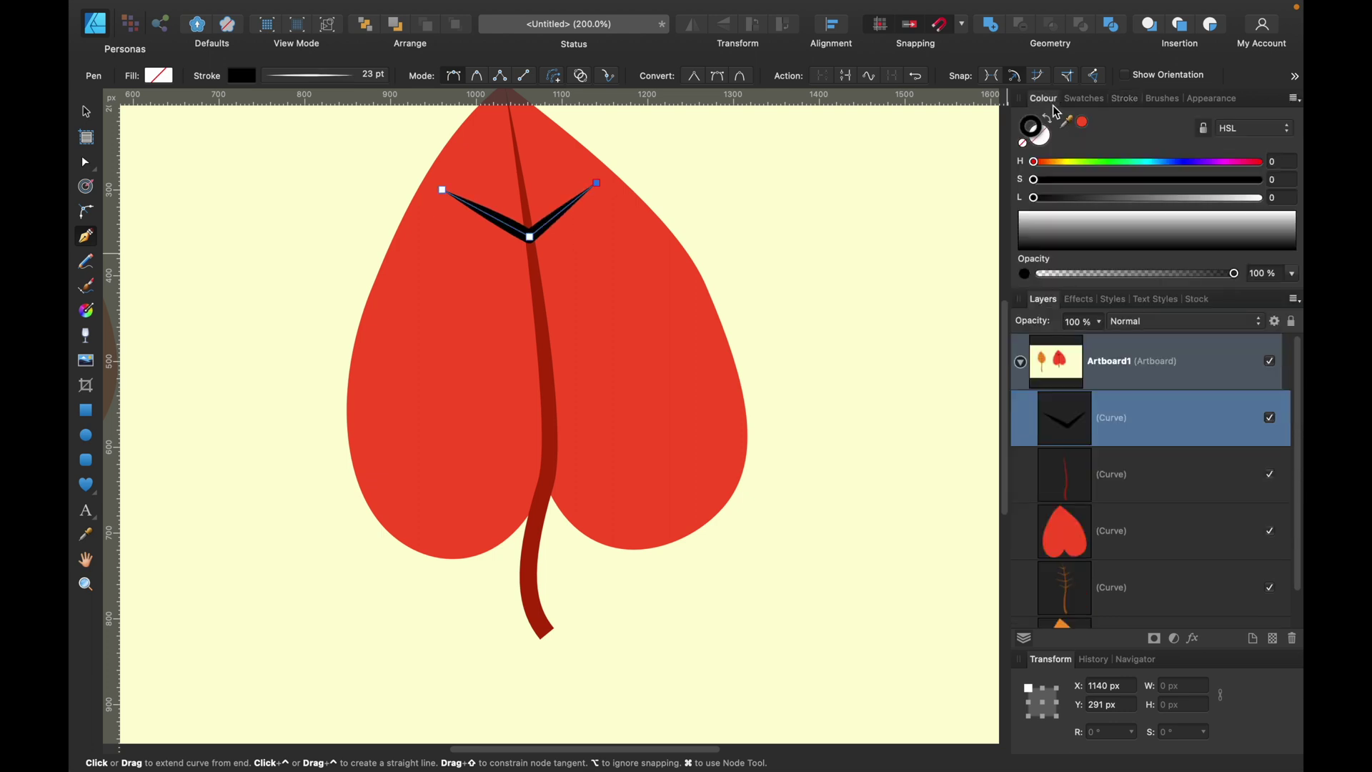
left_click(1084, 126)
left_click_drag(1066, 124, 542, 279)
left_click(1084, 125)
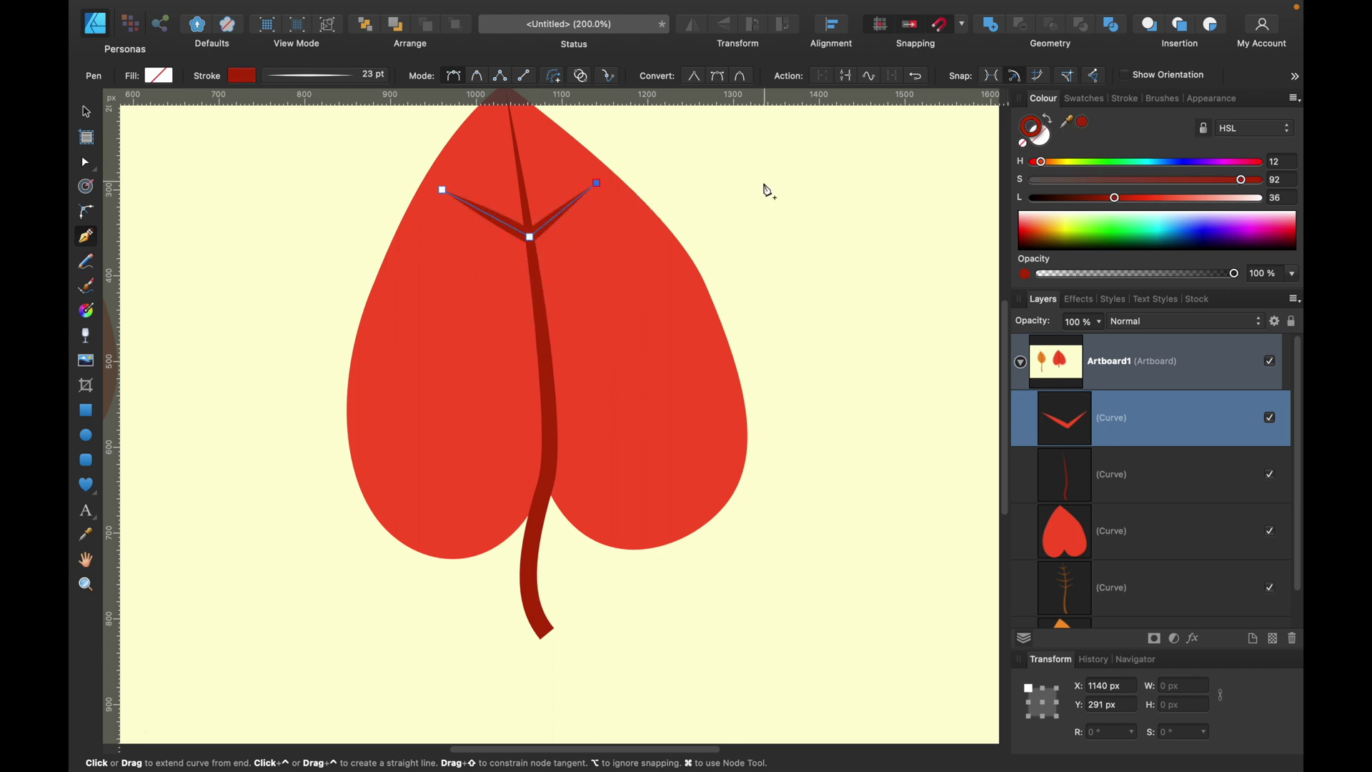
key("Escape")
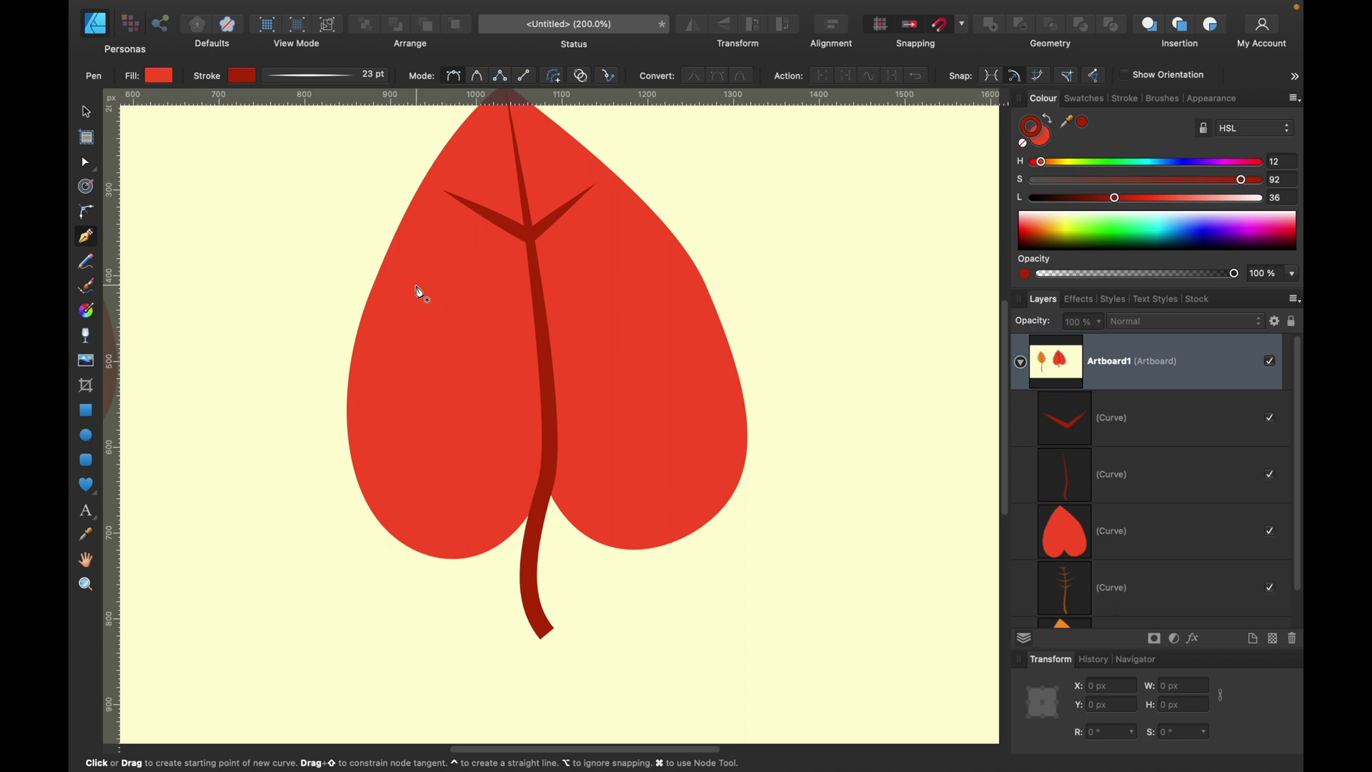
Draw three more V-shaped veins down the red leaf in the same tapered dark red.
left_click(411, 280)
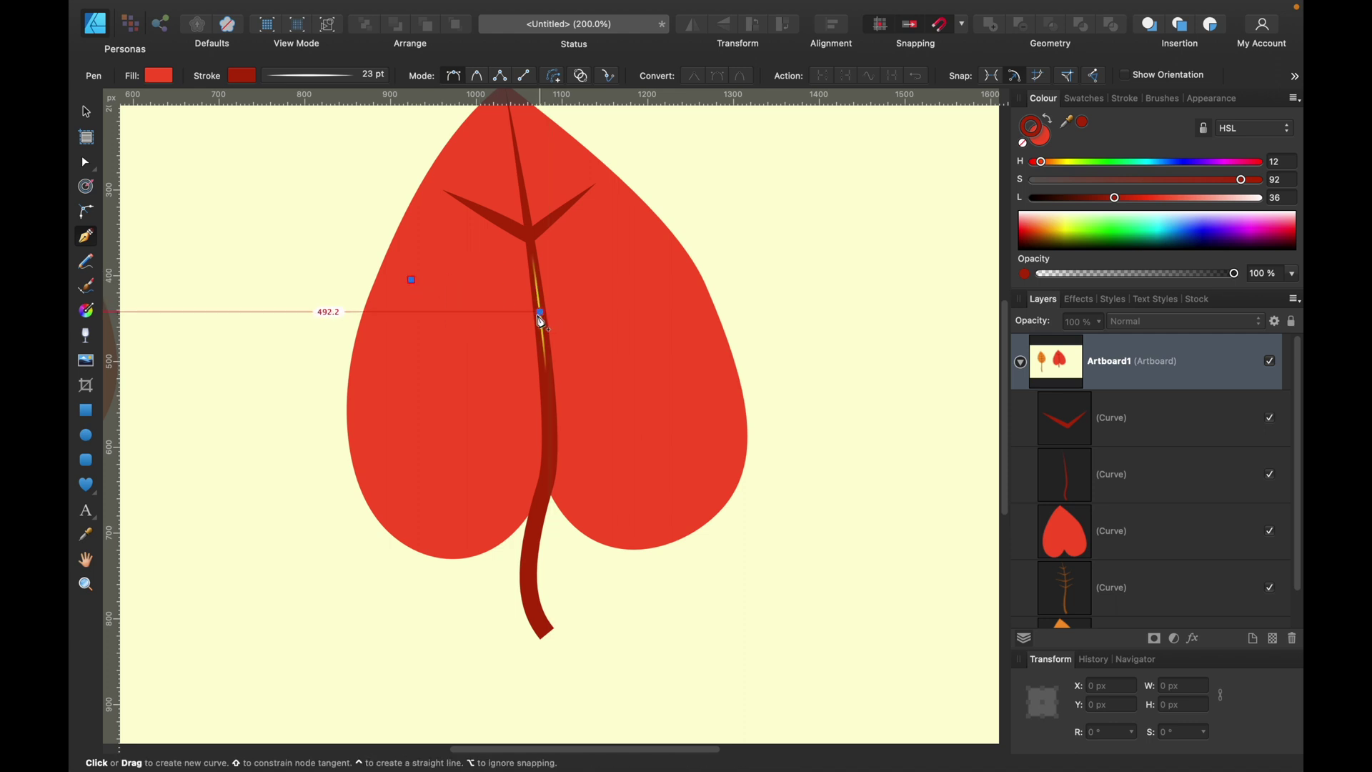
left_click(541, 313)
left_click(645, 251)
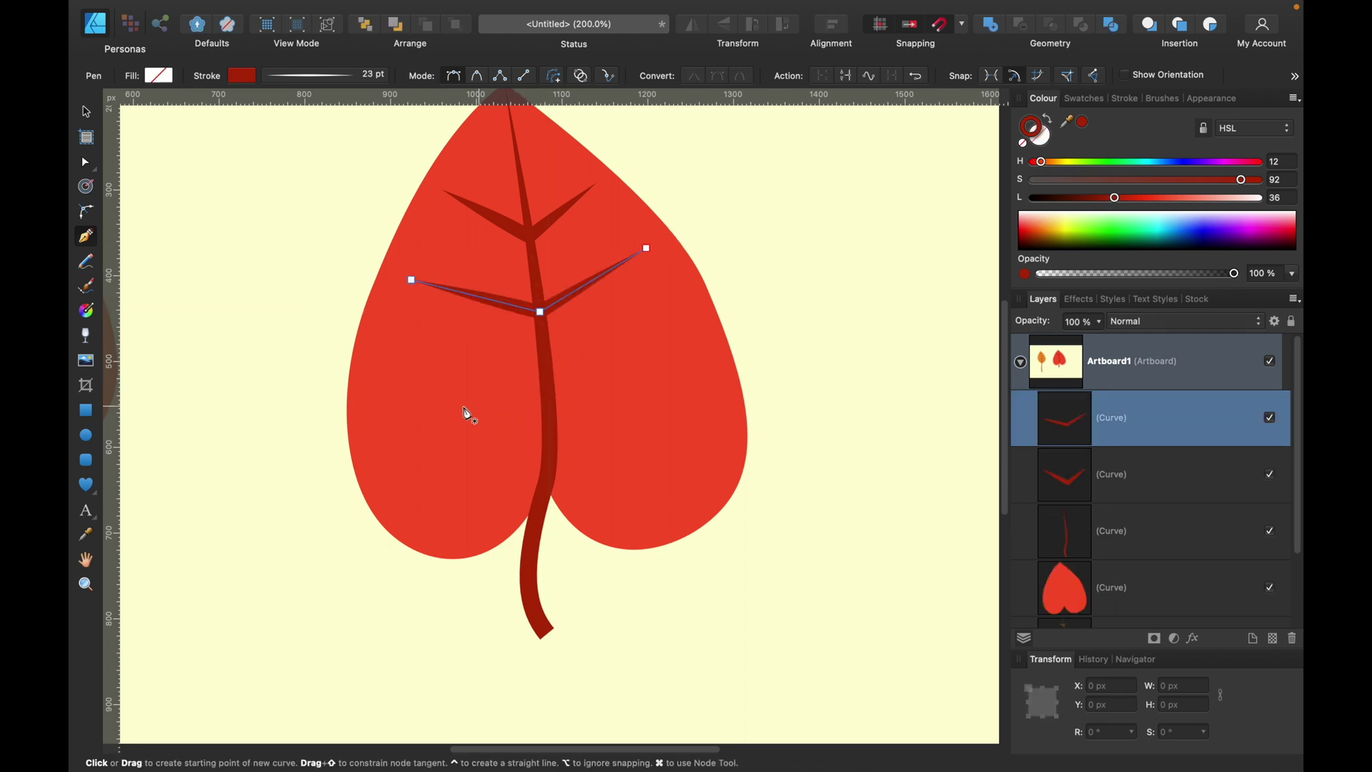
key("Escape")
left_click(385, 371)
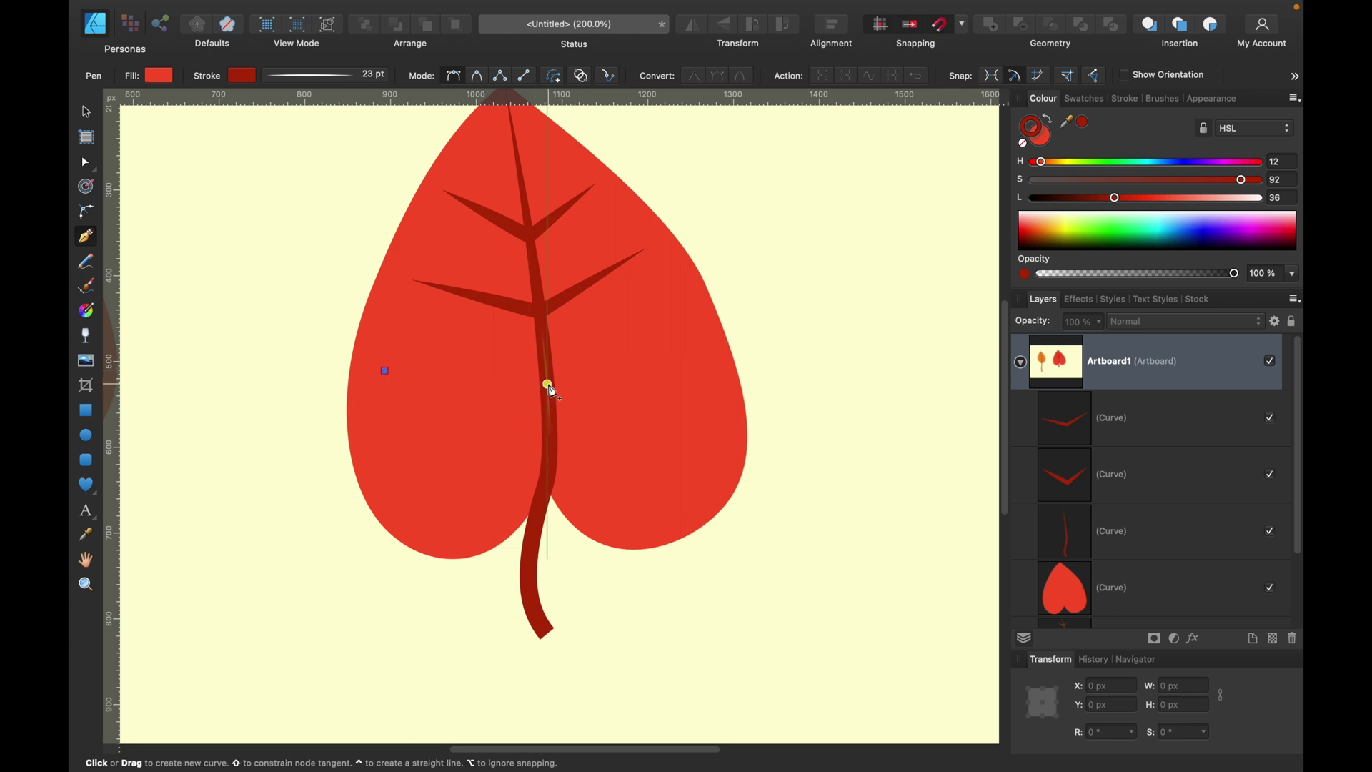
left_click(547, 383)
left_click(686, 322)
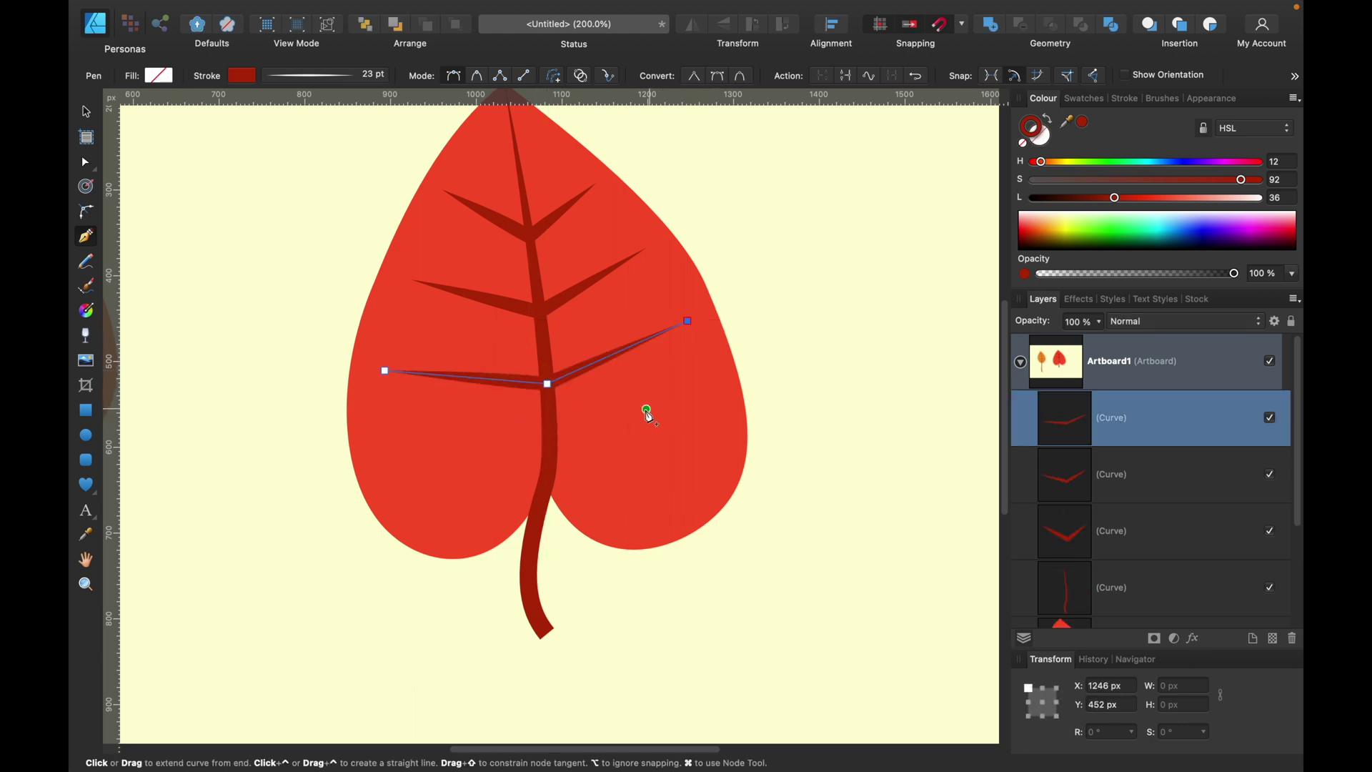
key("Escape")
left_click(401, 466)
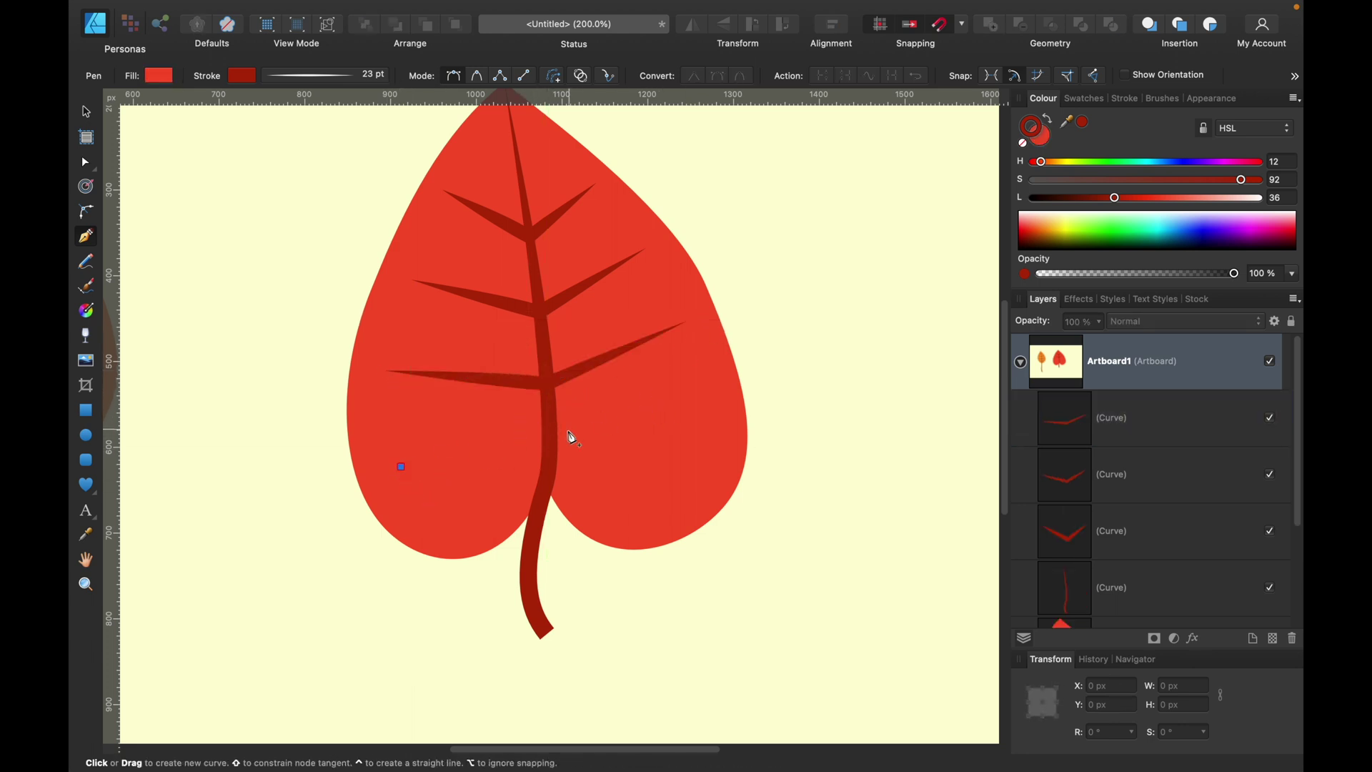
left_click(550, 432)
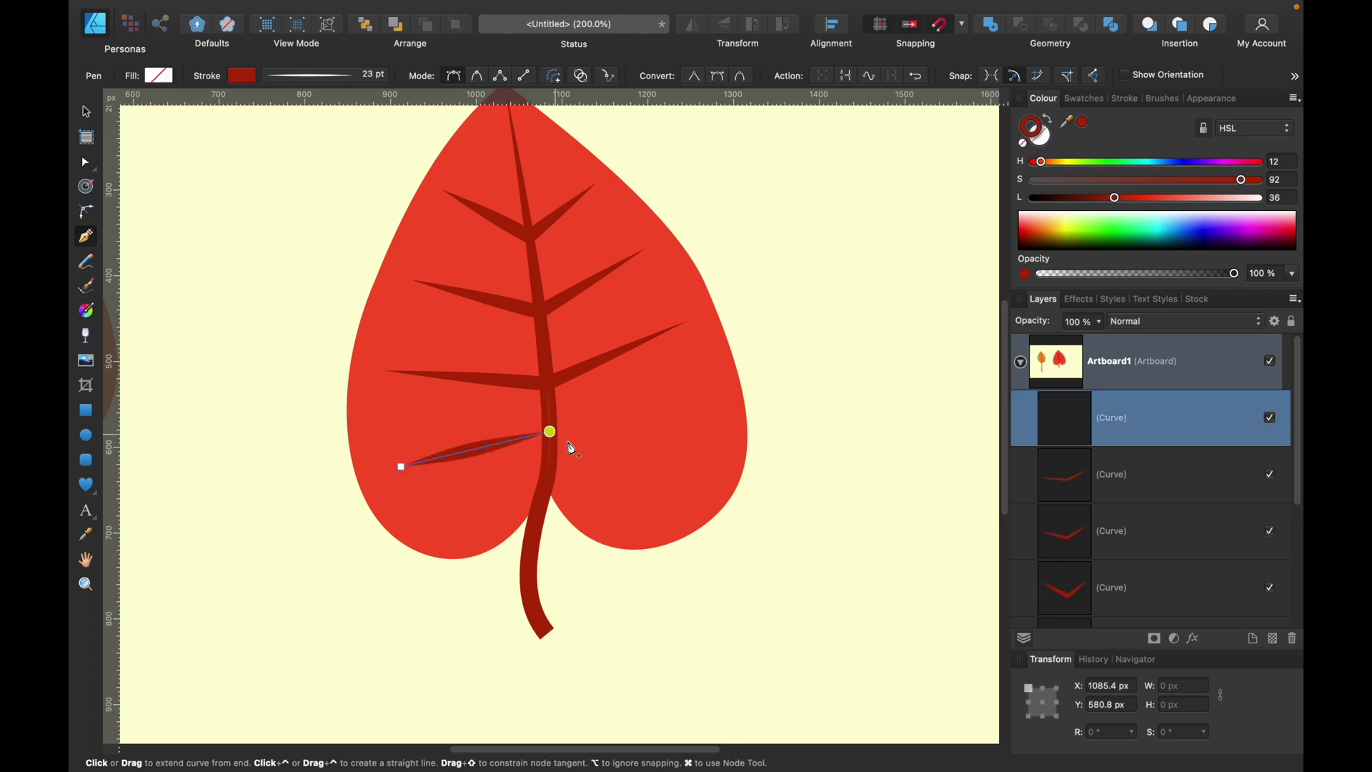
left_click(699, 435)
key("Escape")
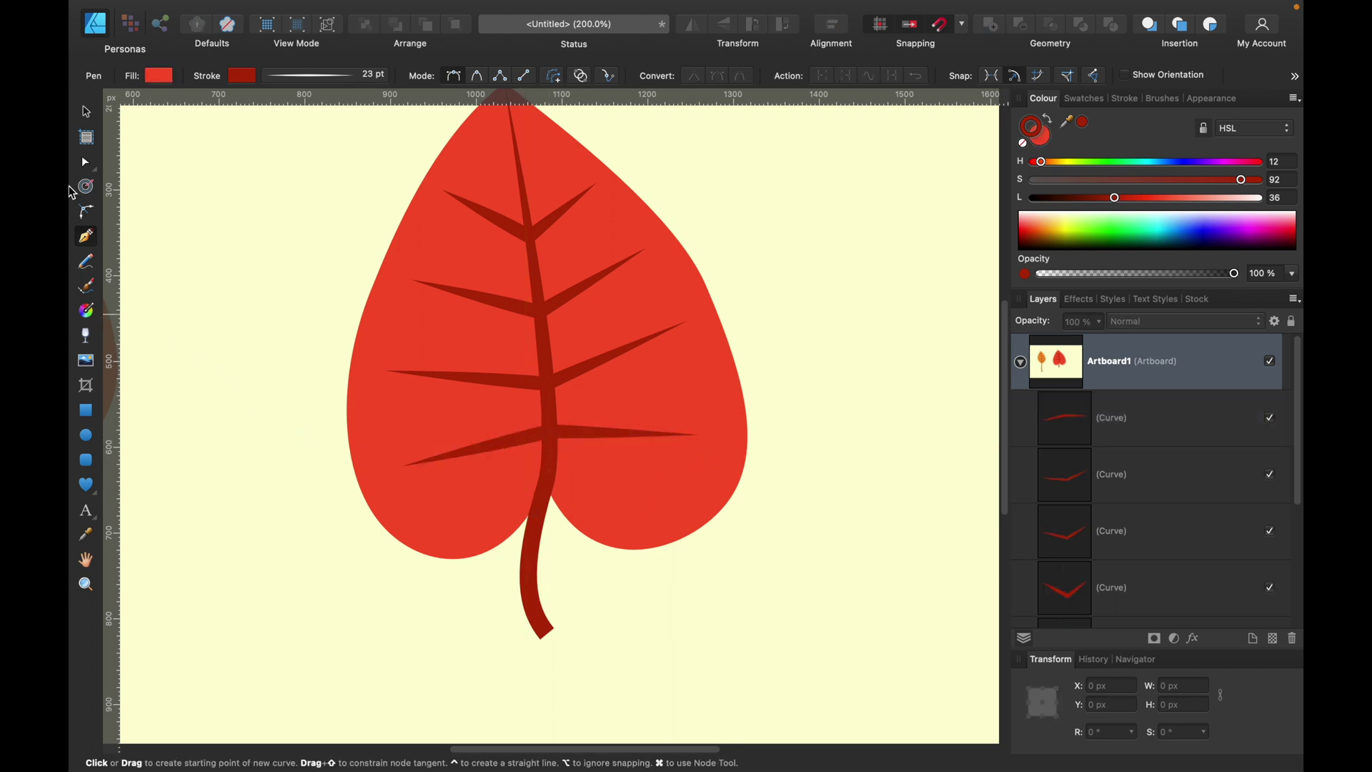
left_click(84, 112)
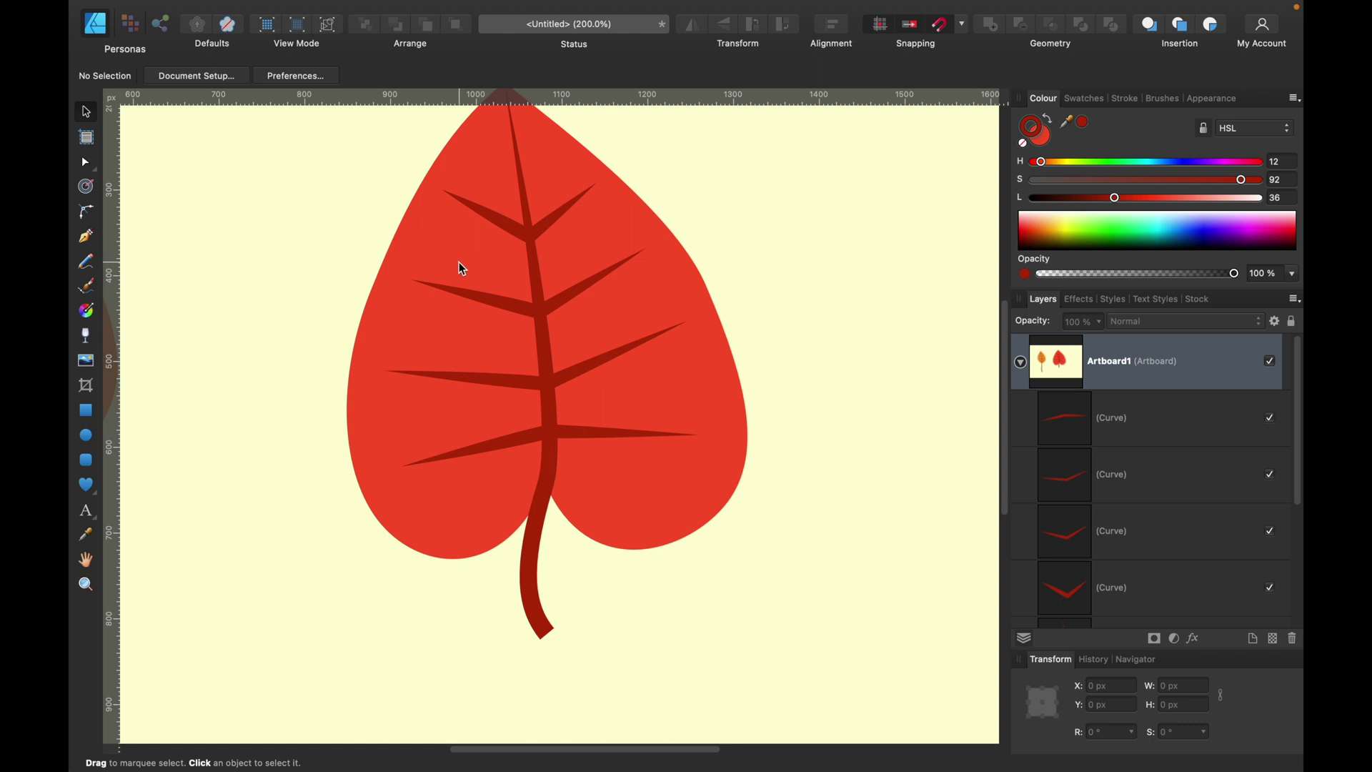
key("super+0")
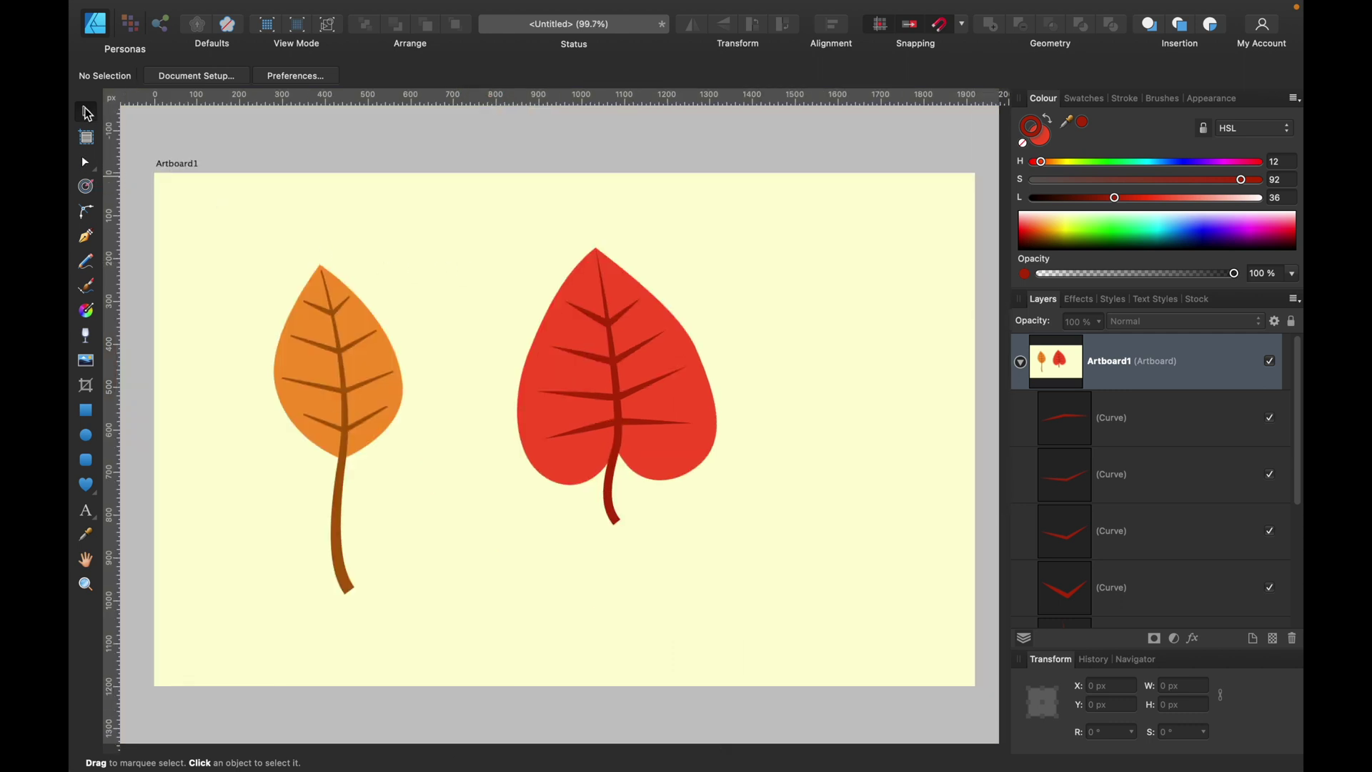
Expand the red leaf's vein strokes and merge them into one shape with Geometry Add.
left_click_drag(525, 206, 713, 575)
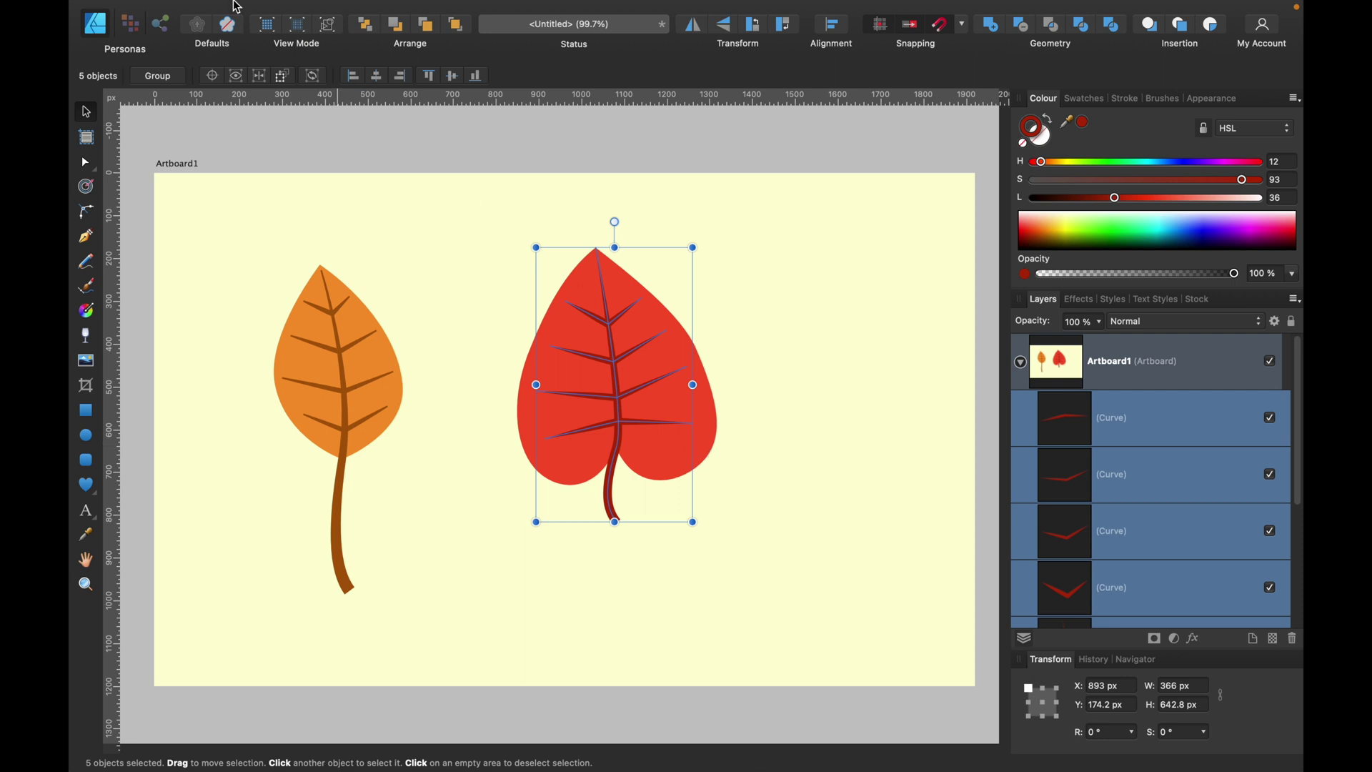
mouse_move(244, 7)
left_click(354, 10)
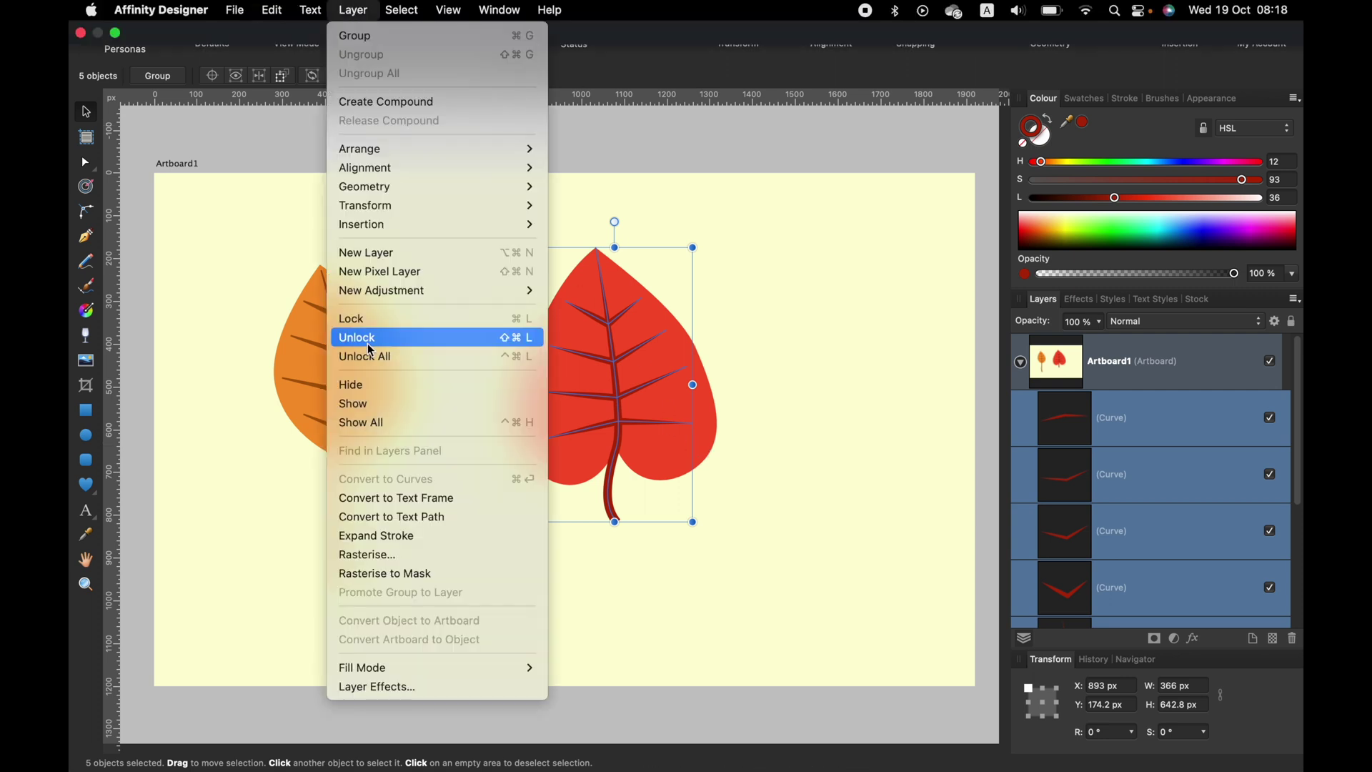
left_click(422, 537)
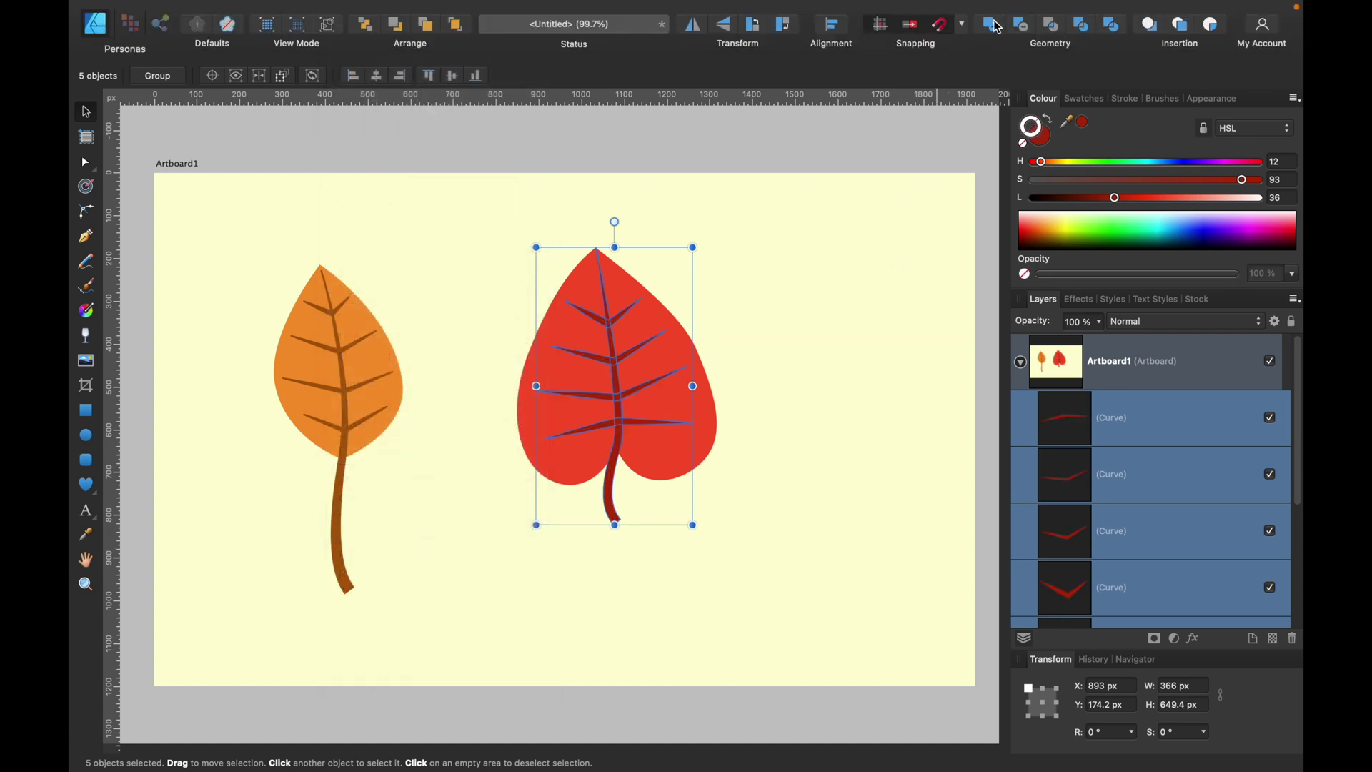
left_click(997, 27)
left_click(783, 265)
Group the red leaf's body with its veins, and the orange leaf's two parts, using Cmd+G.
left_click_drag(772, 208, 460, 642)
key("super+g")
left_click(432, 274)
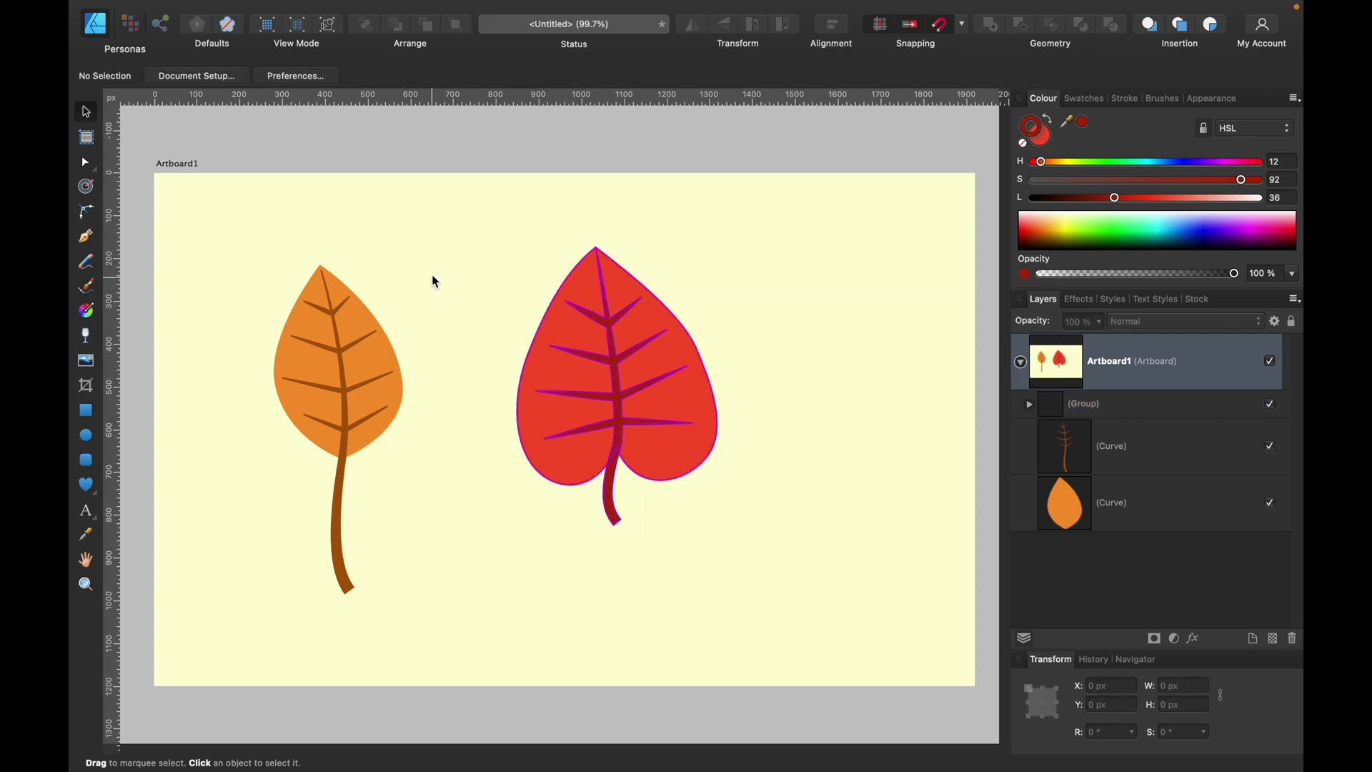
left_click_drag(459, 225, 244, 686)
key("super+g")
Reposition the red and orange leaf groups so they line up along the centre guide.
left_click(585, 403)
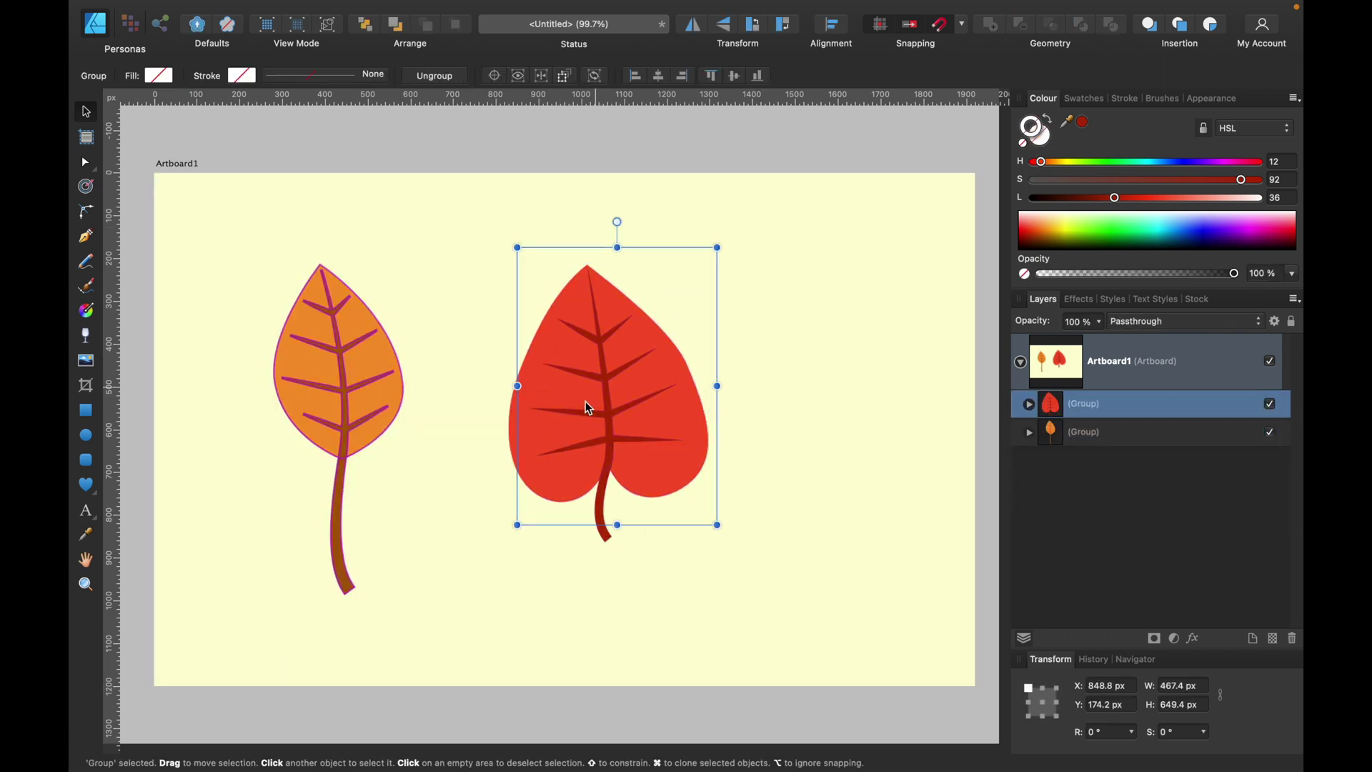
left_click_drag(587, 408, 563, 431)
left_click(748, 380)
left_click_drag(346, 405, 348, 429)
mouse_move(597, 427)
left_mouse_down()
mouse_move(573, 421)
mouse_move(589, 433)
left_mouse_up()
left_click(777, 398)
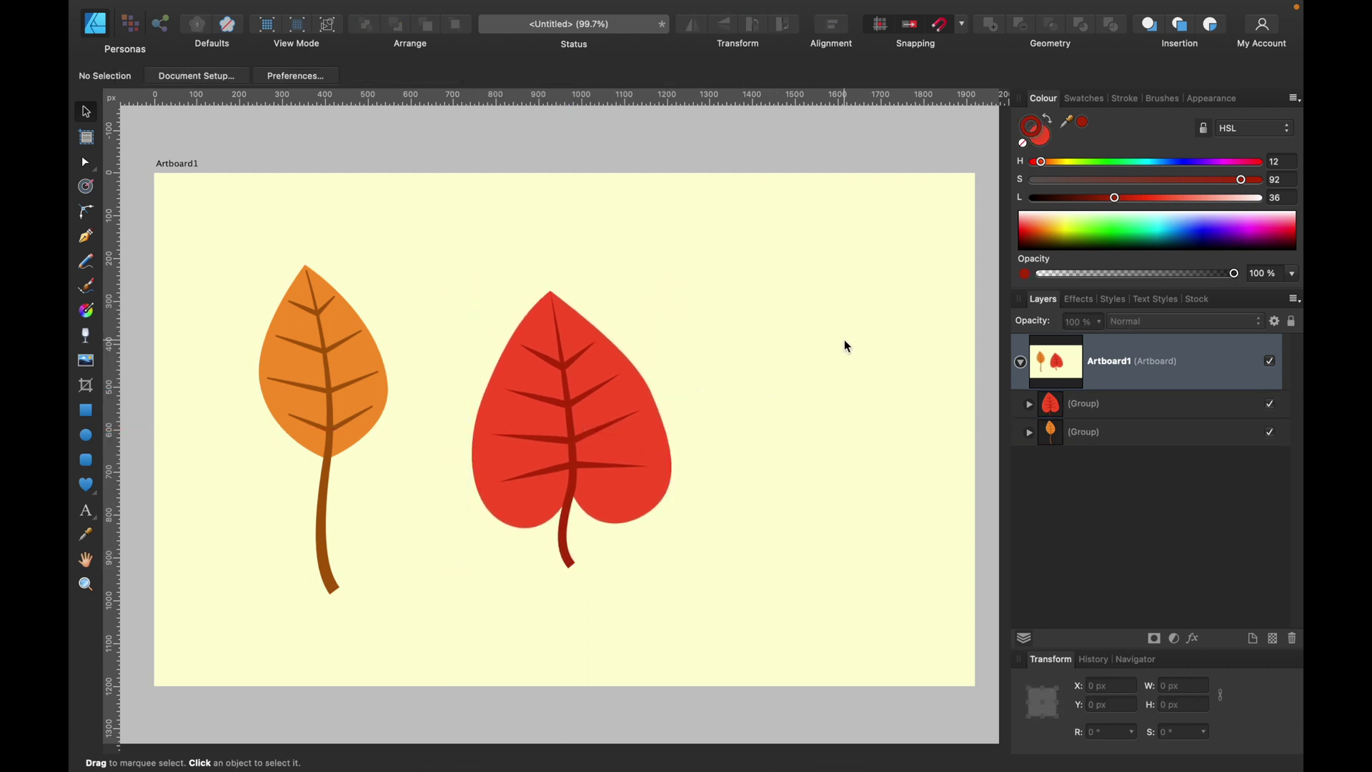
left_click_drag(846, 346, 781, 343)
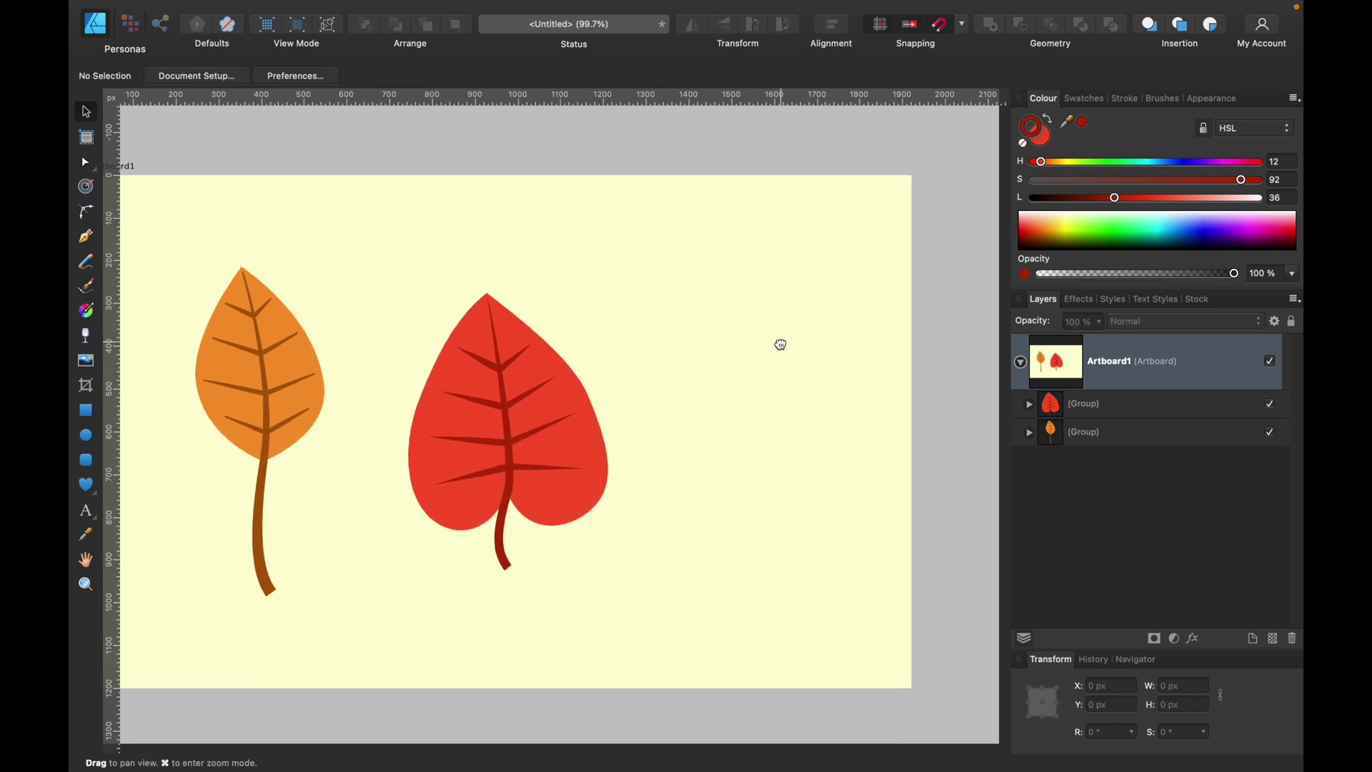
Draw a rectangle right of the red leaf and lower its fill saturation to a muted brownish red.
left_click(87, 435)
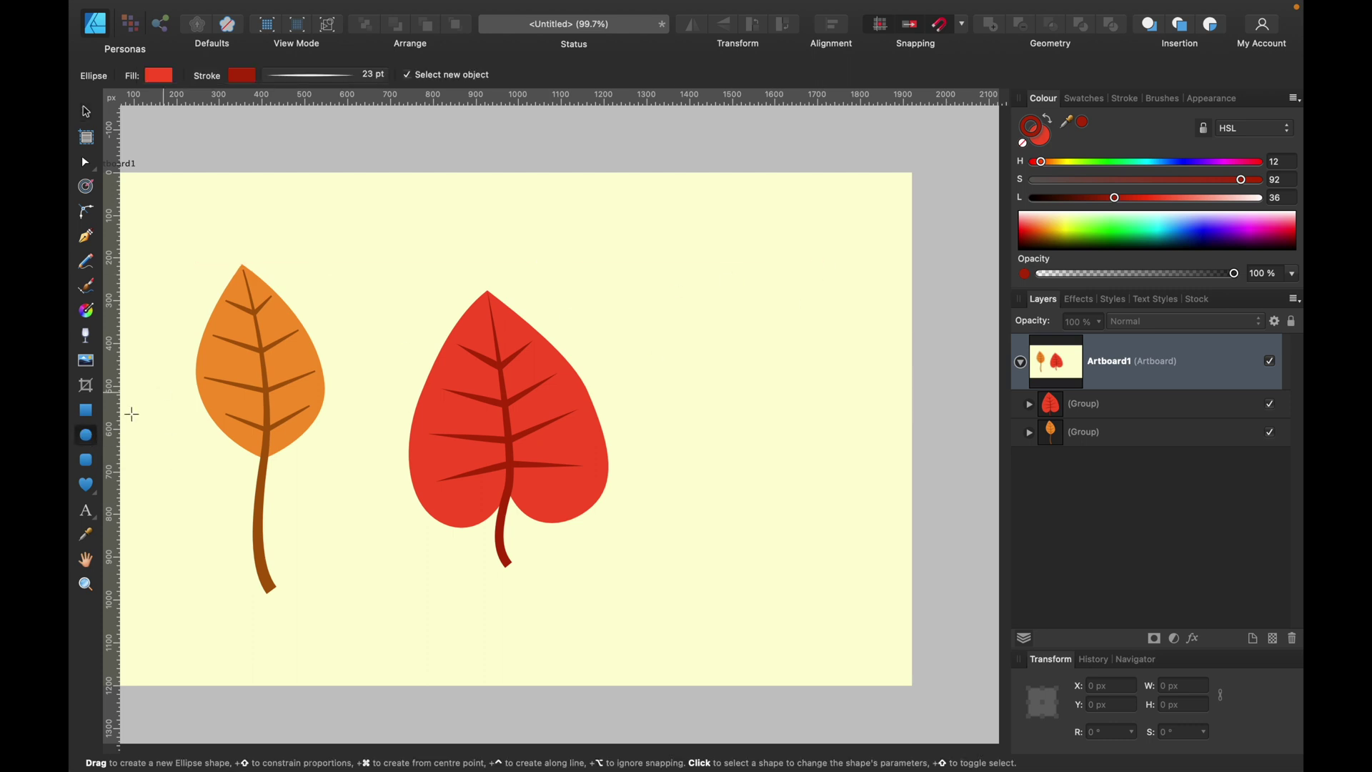
left_click(86, 411)
left_click_drag(711, 303, 812, 504)
left_click(1041, 134)
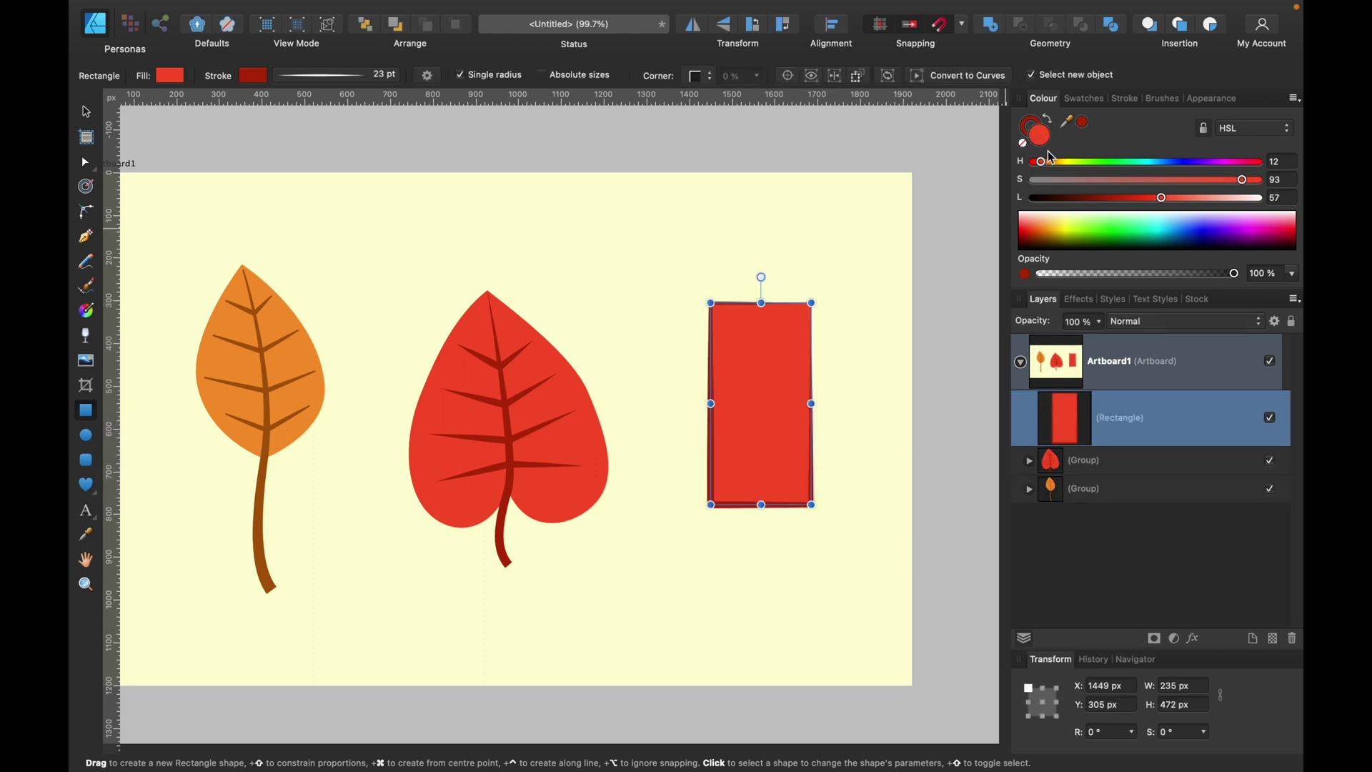
left_click_drag(1042, 162, 1045, 162)
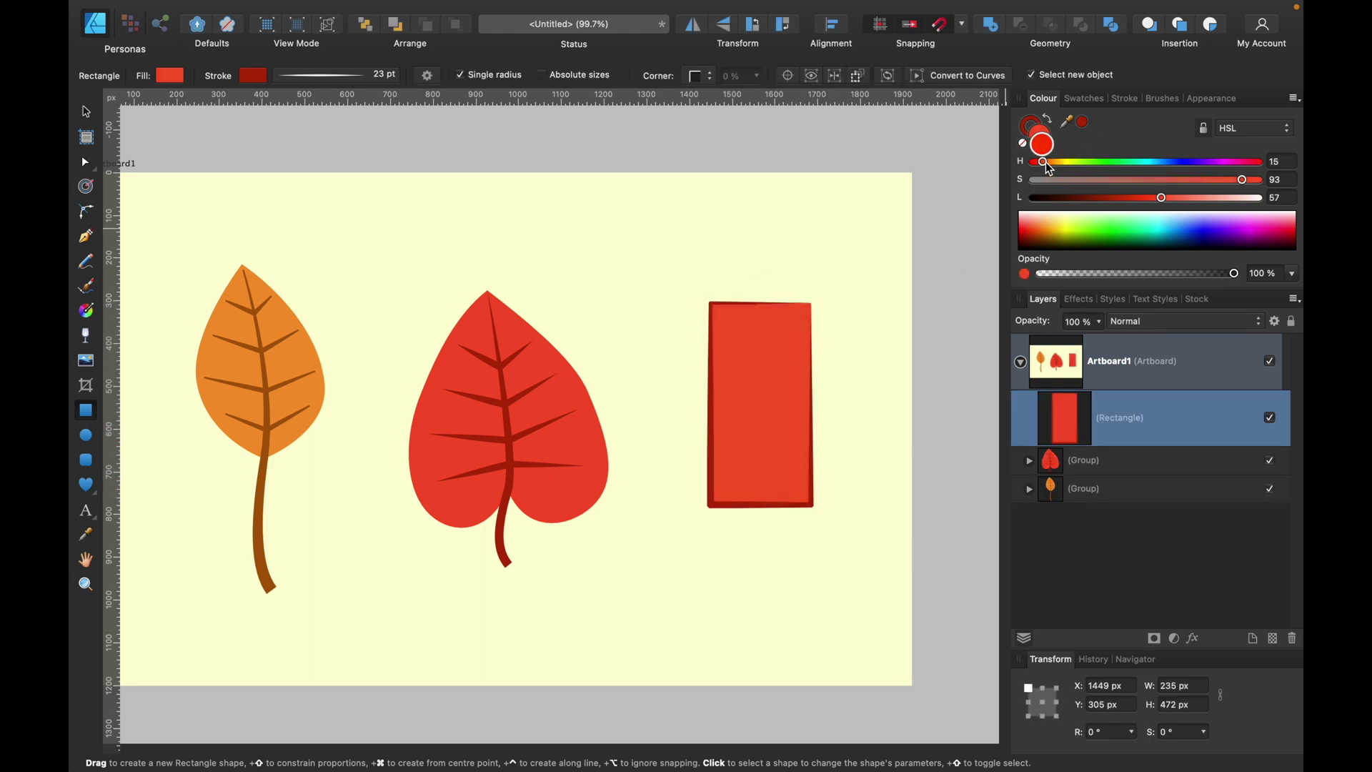
left_click_drag(1243, 180, 1142, 197)
Give the rectangle an outline sampled from its fill and darkened to Lightness 30.
left_click(1042, 125)
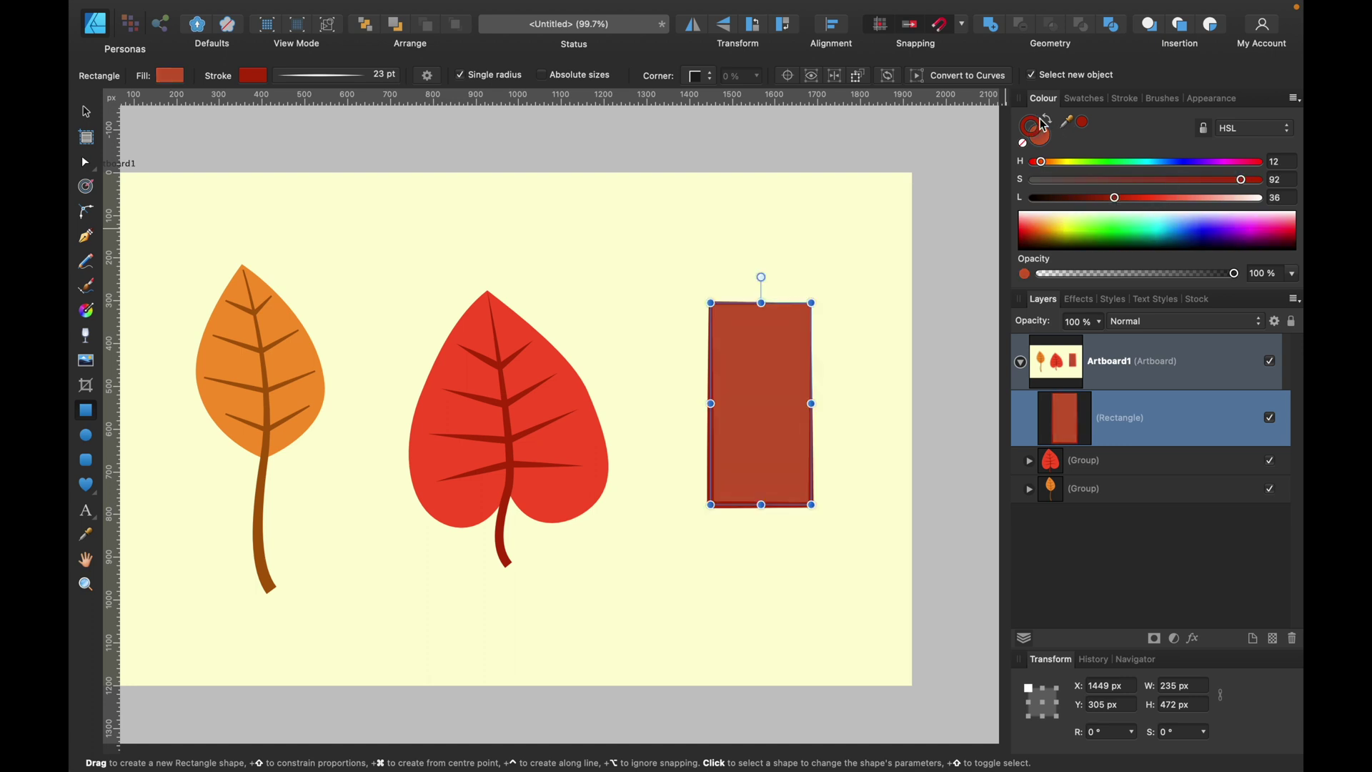
left_click_drag(1074, 130, 781, 429)
left_click(1084, 121)
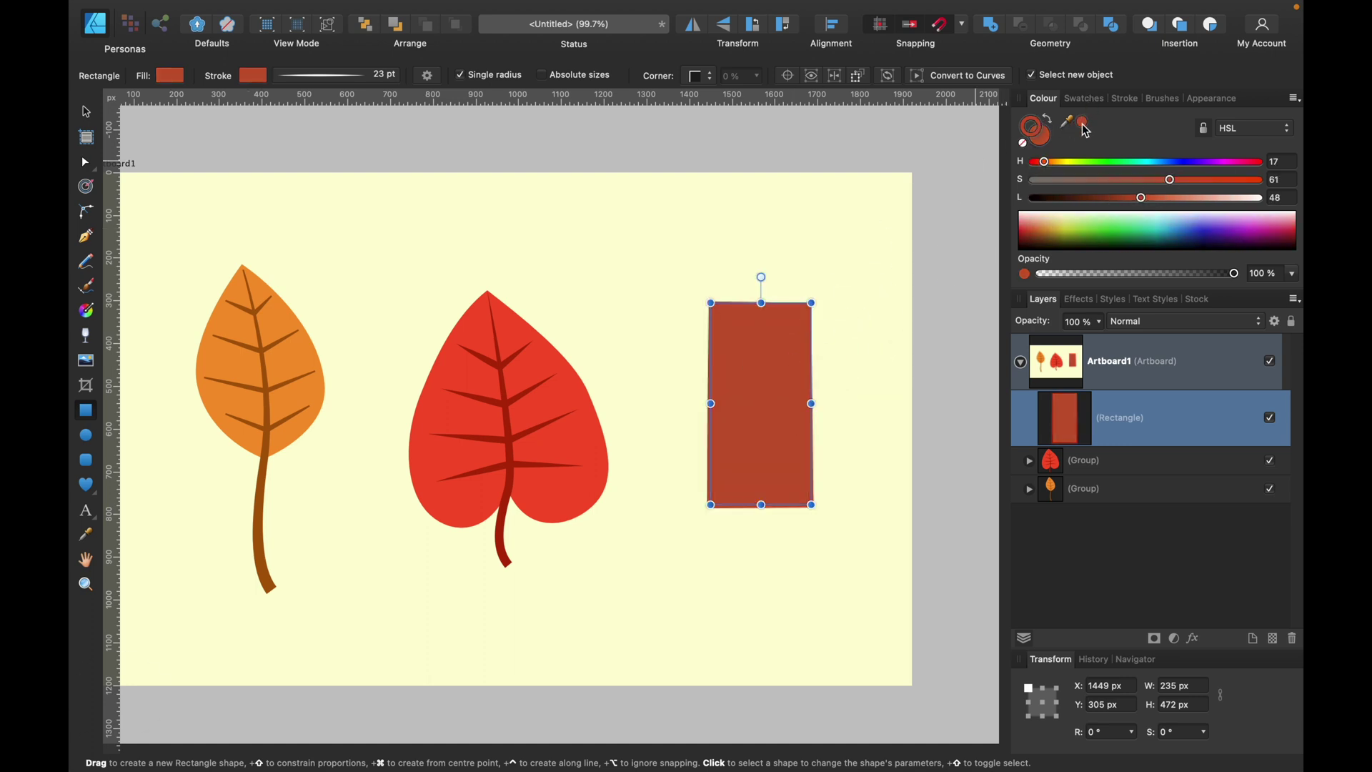
left_click(1101, 199)
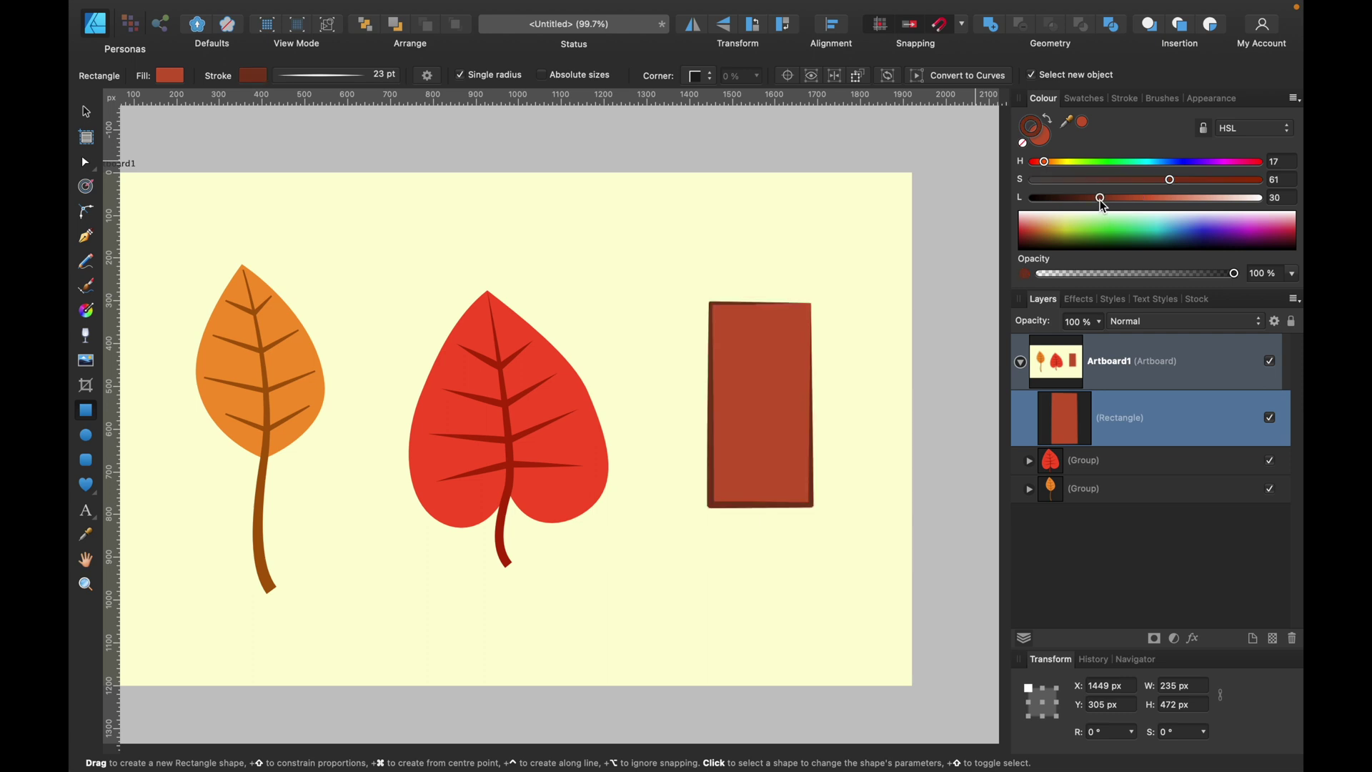
left_click(86, 166)
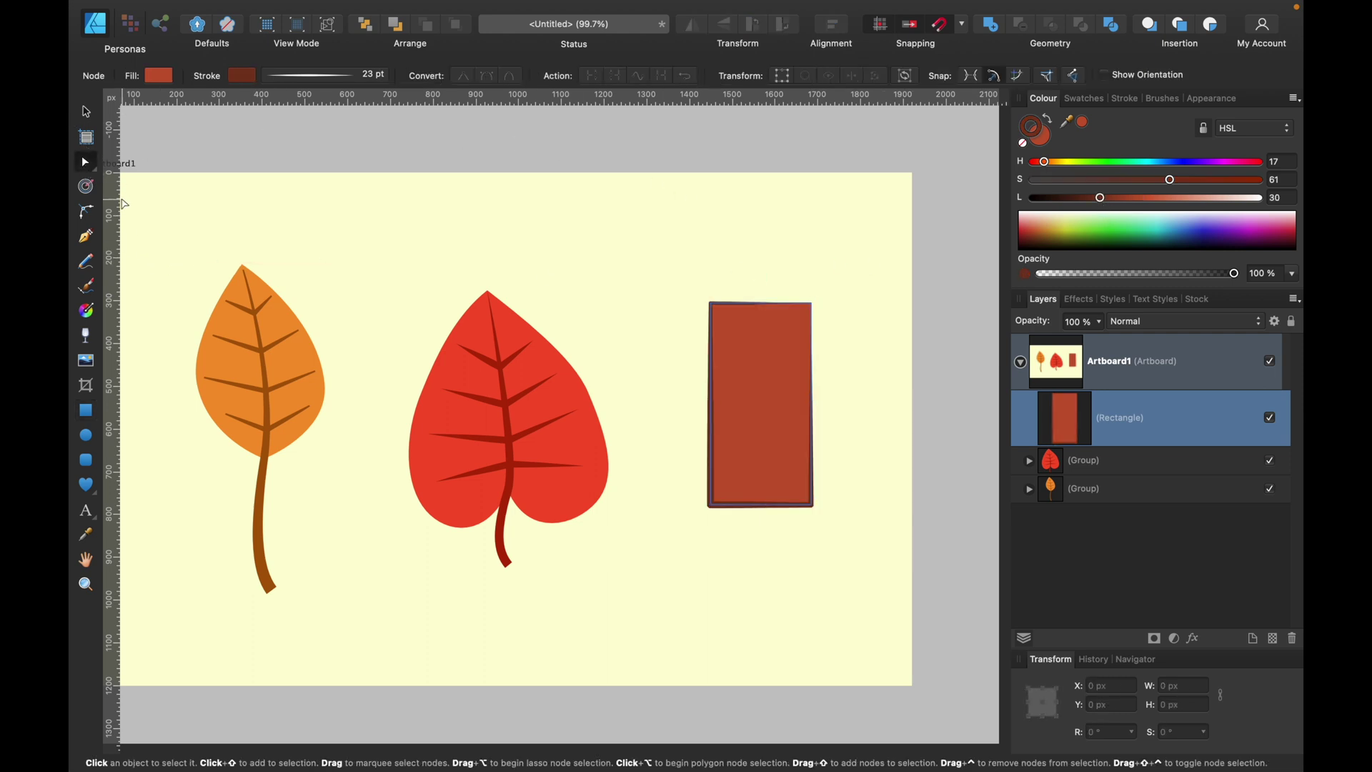
Round all four corners into a pill shape, remove the outline, and bake the appearance.
left_click(87, 211)
left_click_drag(680, 251, 879, 552)
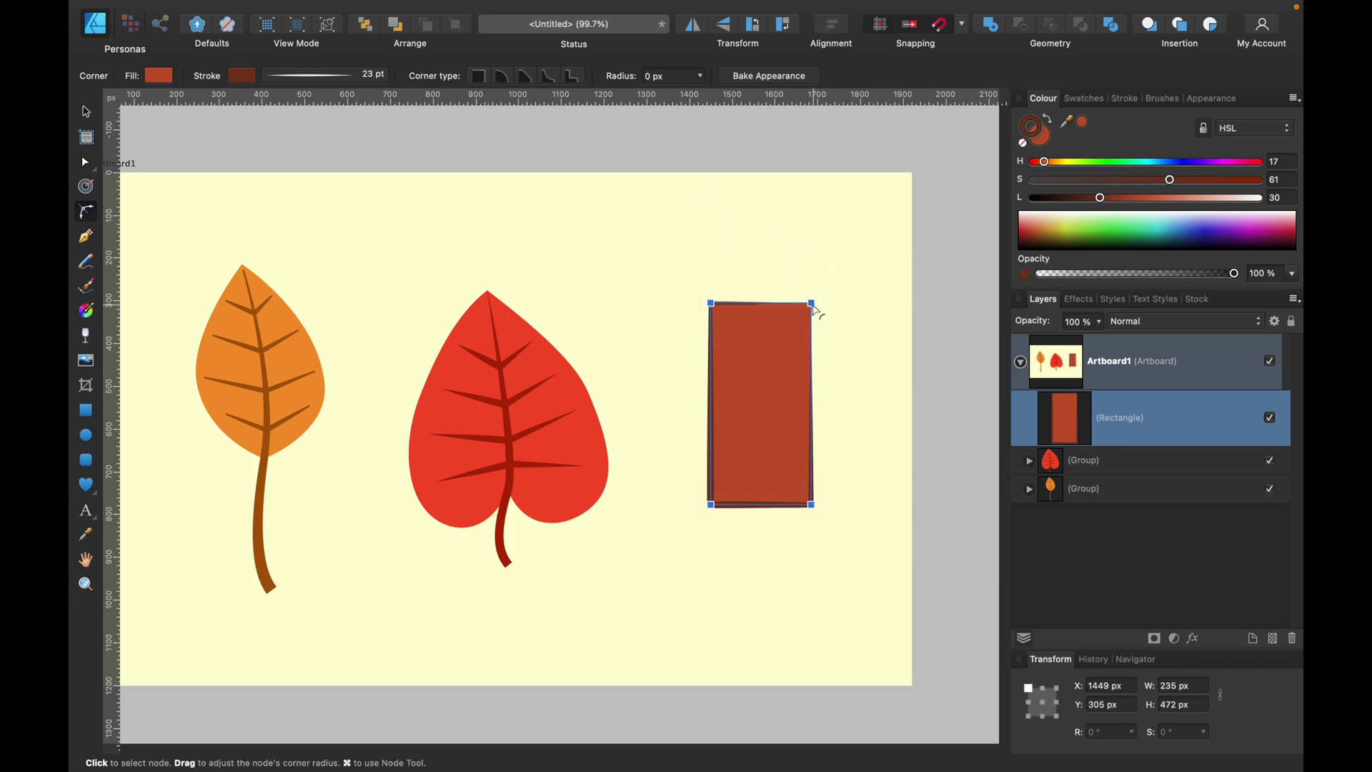
left_click_drag(811, 304, 779, 404)
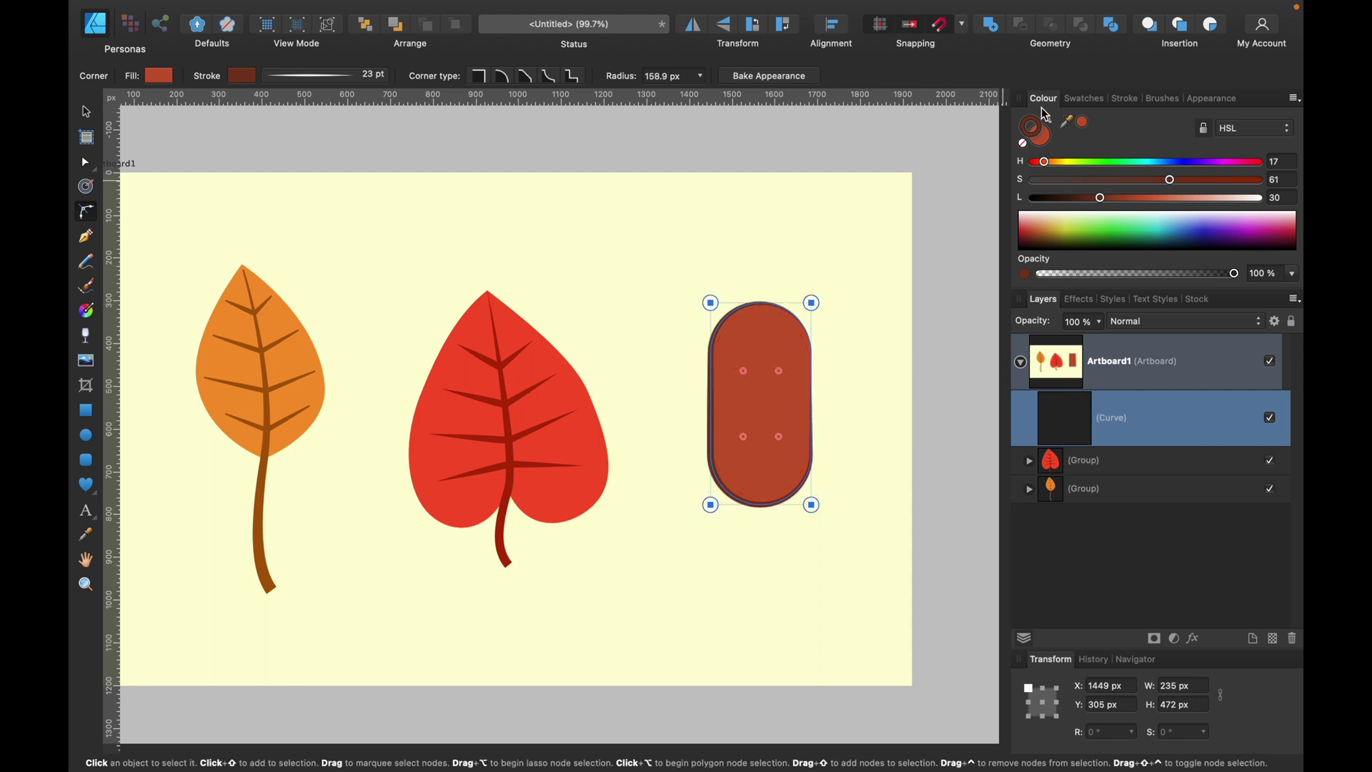
left_click(1023, 143)
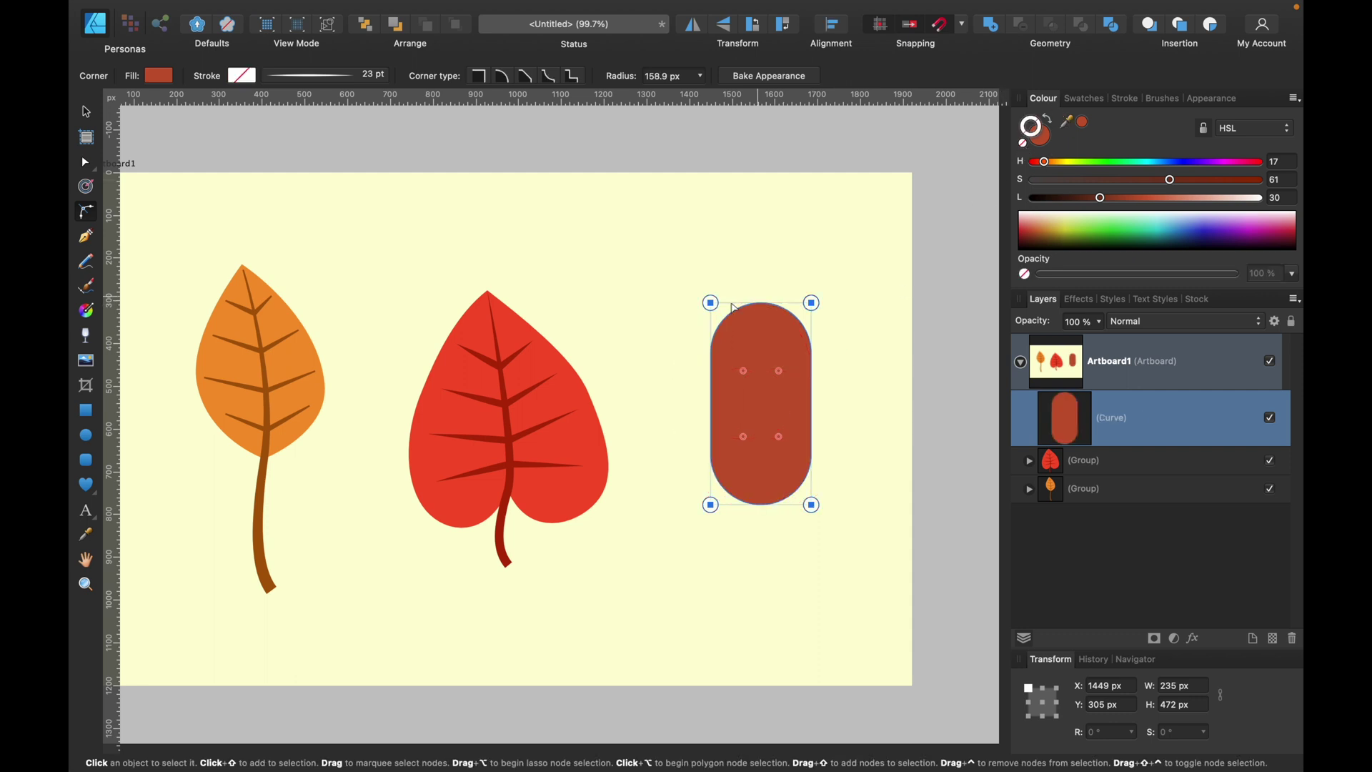
left_click(788, 79)
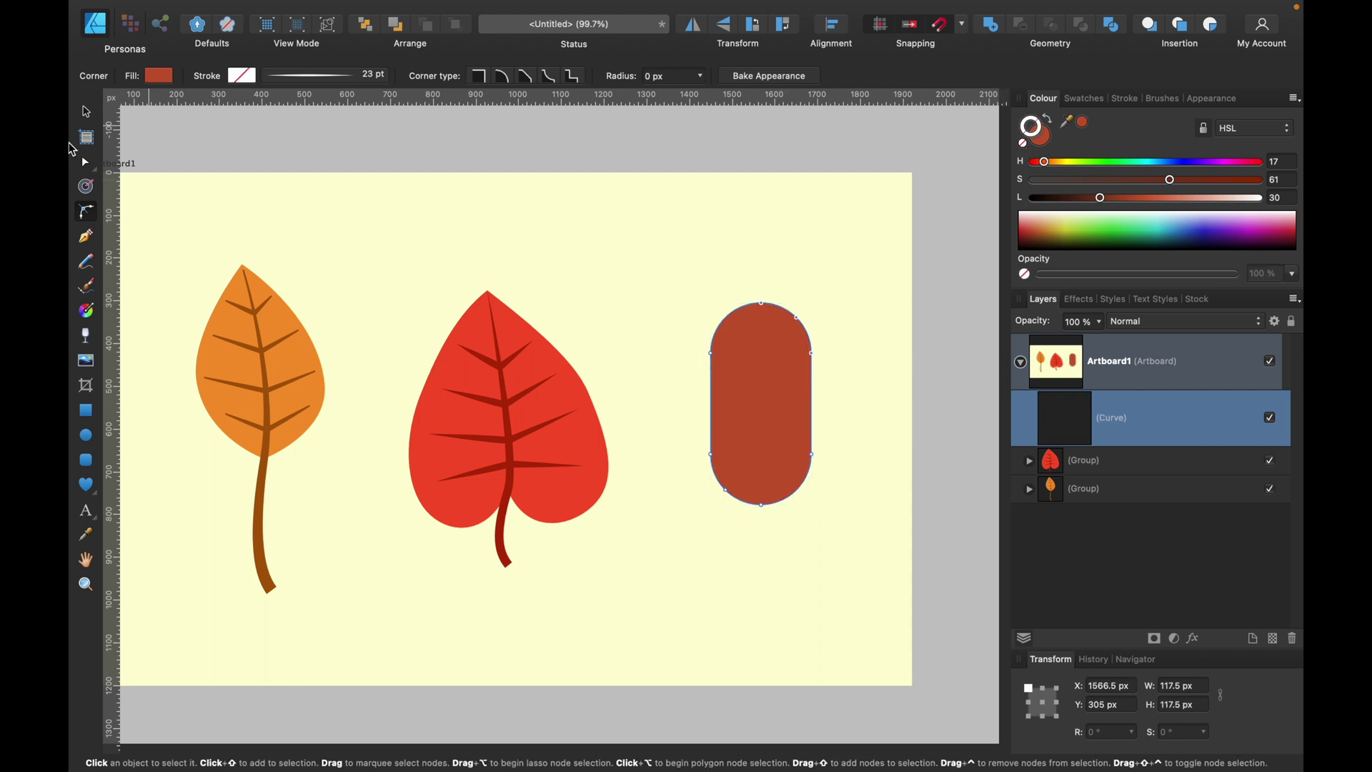
Drag nodes so the shape's lower right side bulges gently outward.
left_click(85, 163)
left_click(794, 333)
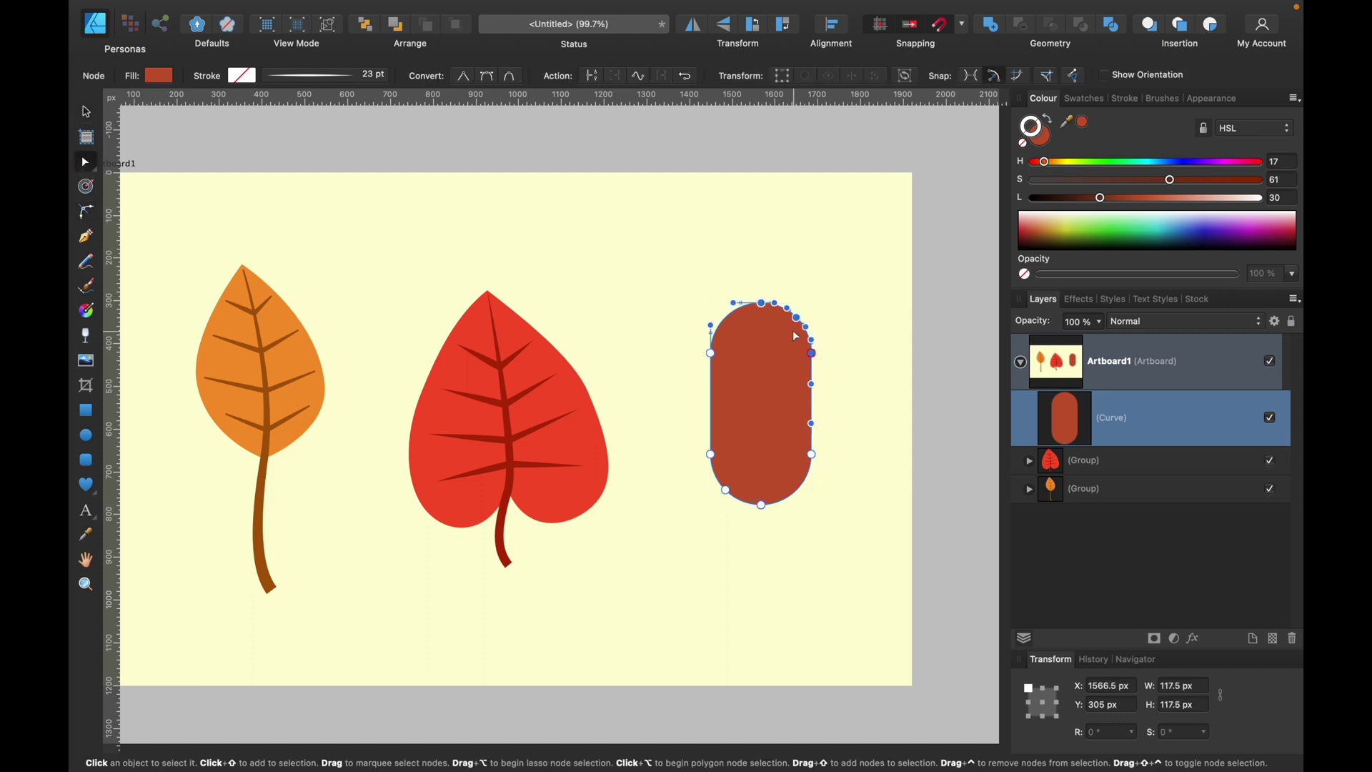
left_click_drag(658, 269, 715, 314)
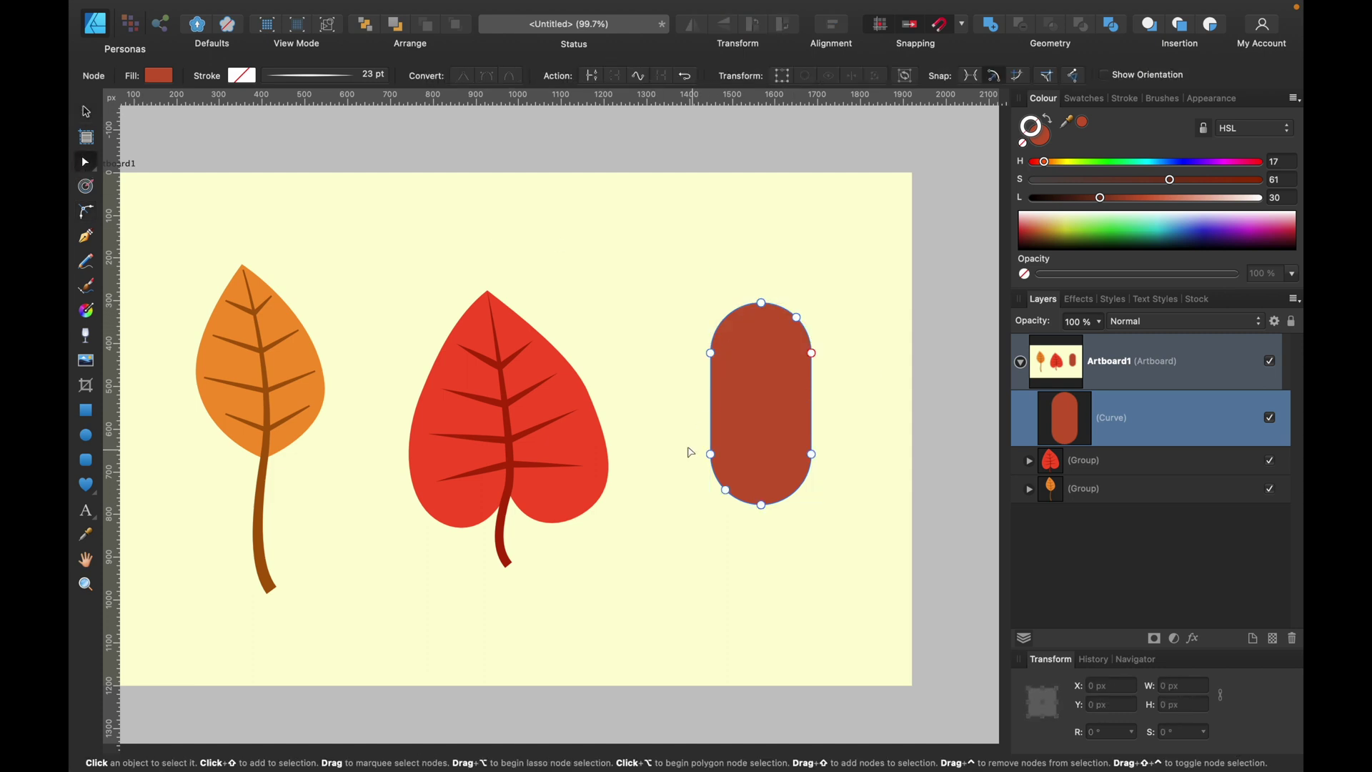
left_click_drag(679, 439, 763, 525)
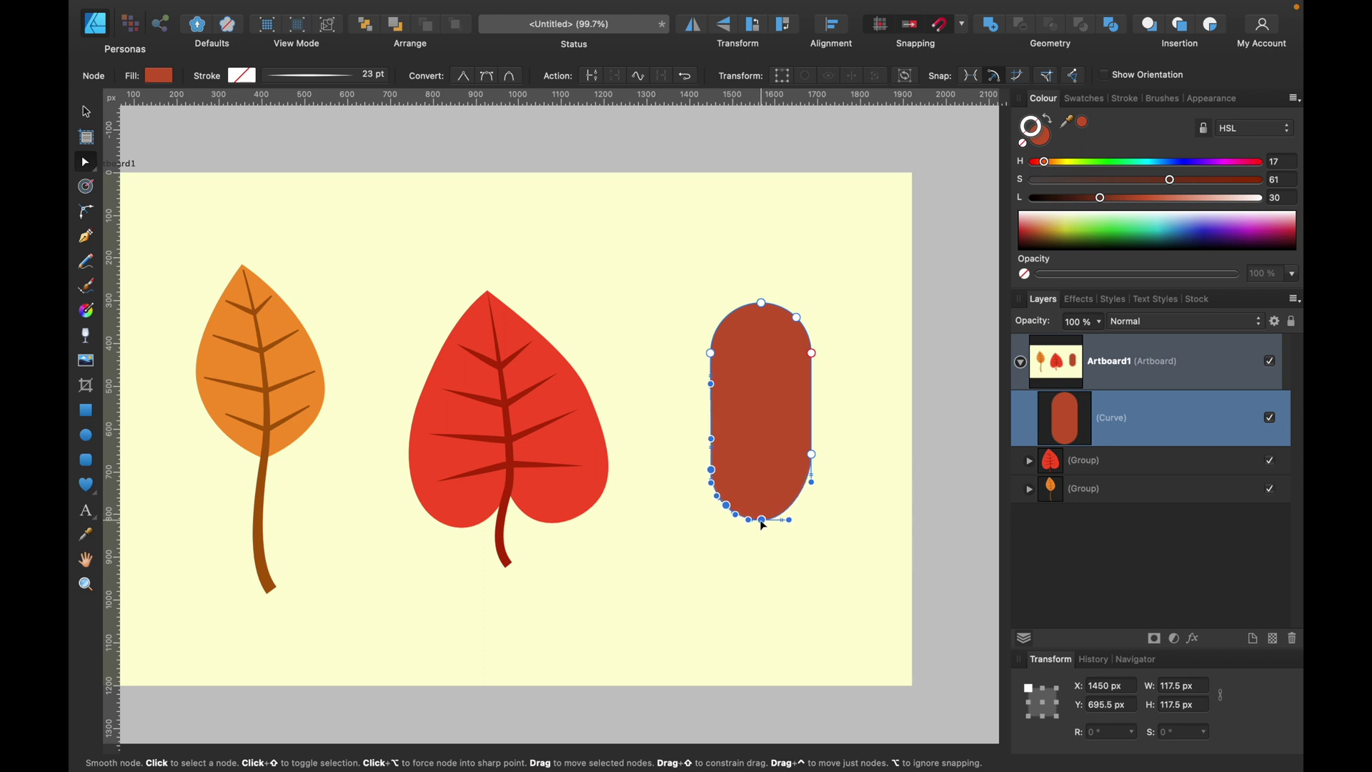
left_click_drag(812, 454, 821, 474)
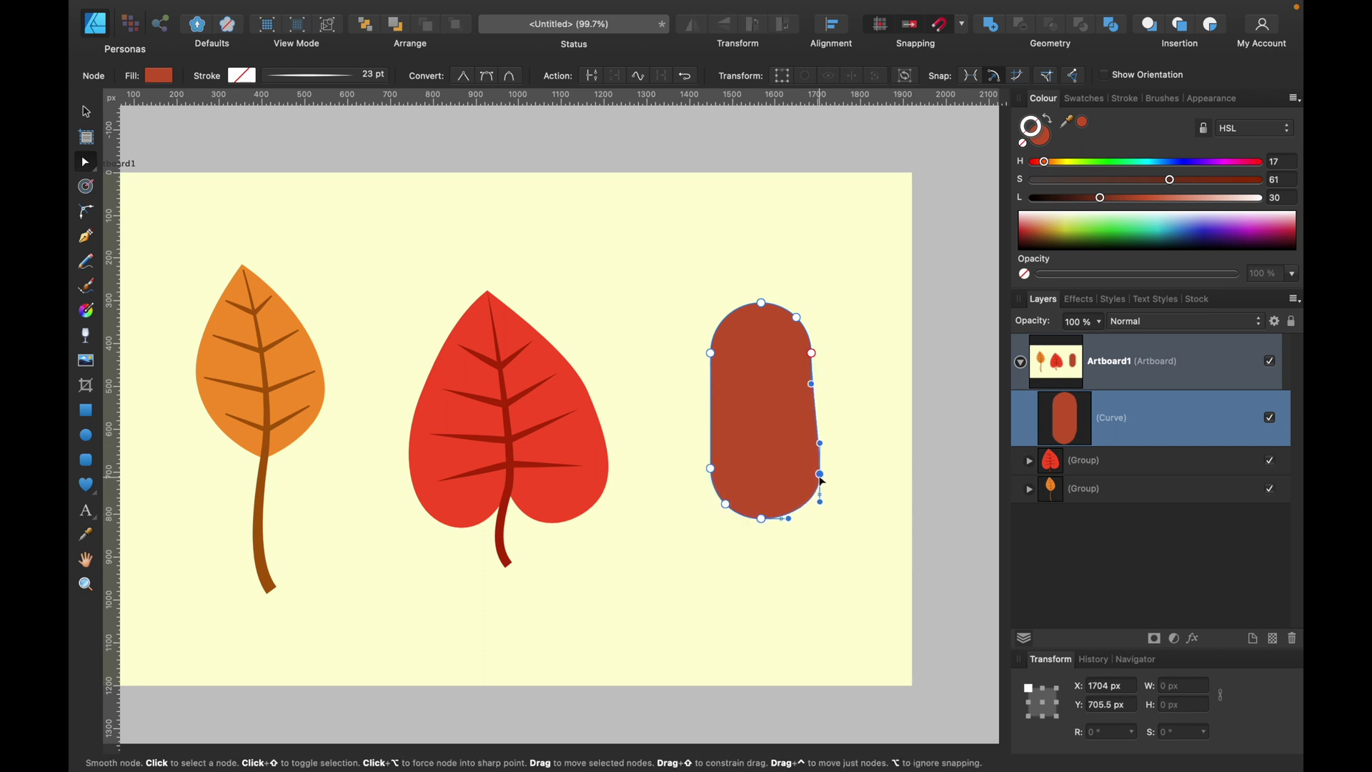
left_click(811, 352)
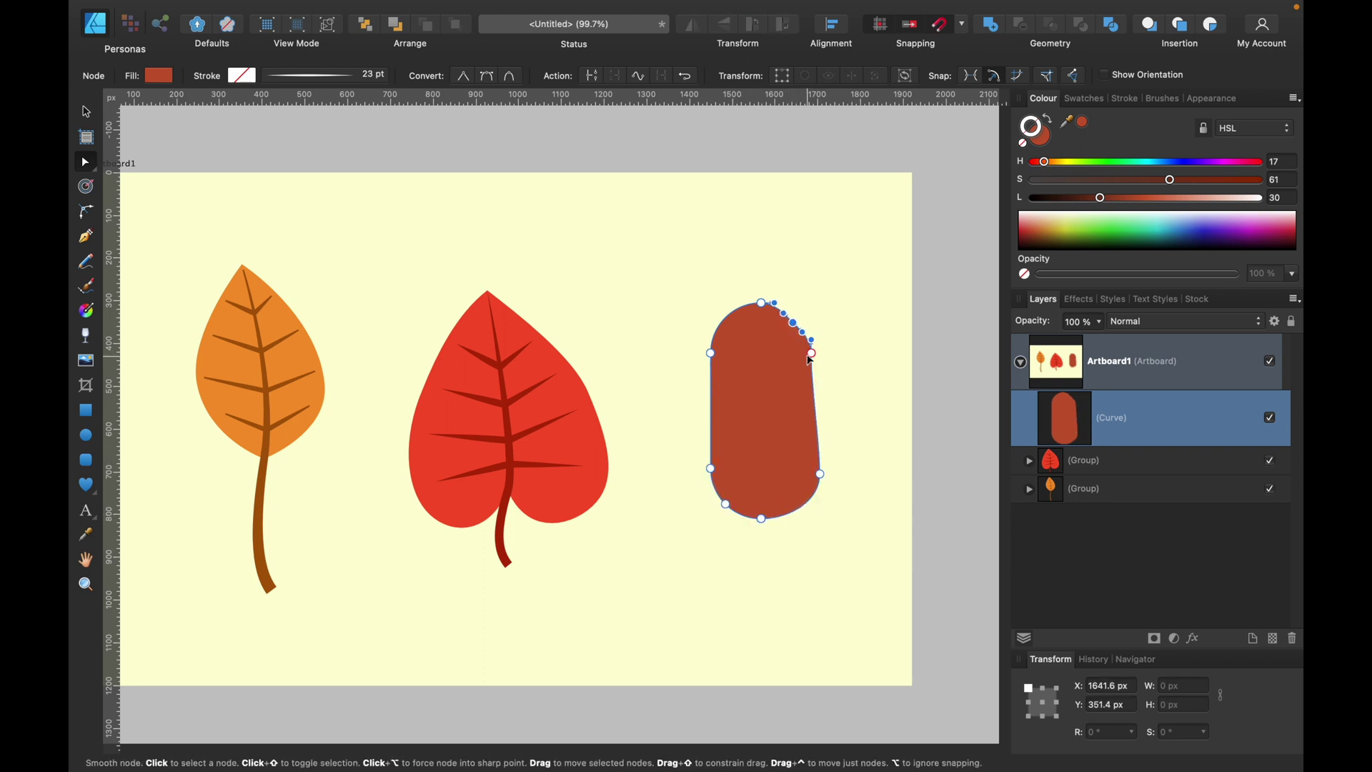
left_click(88, 110)
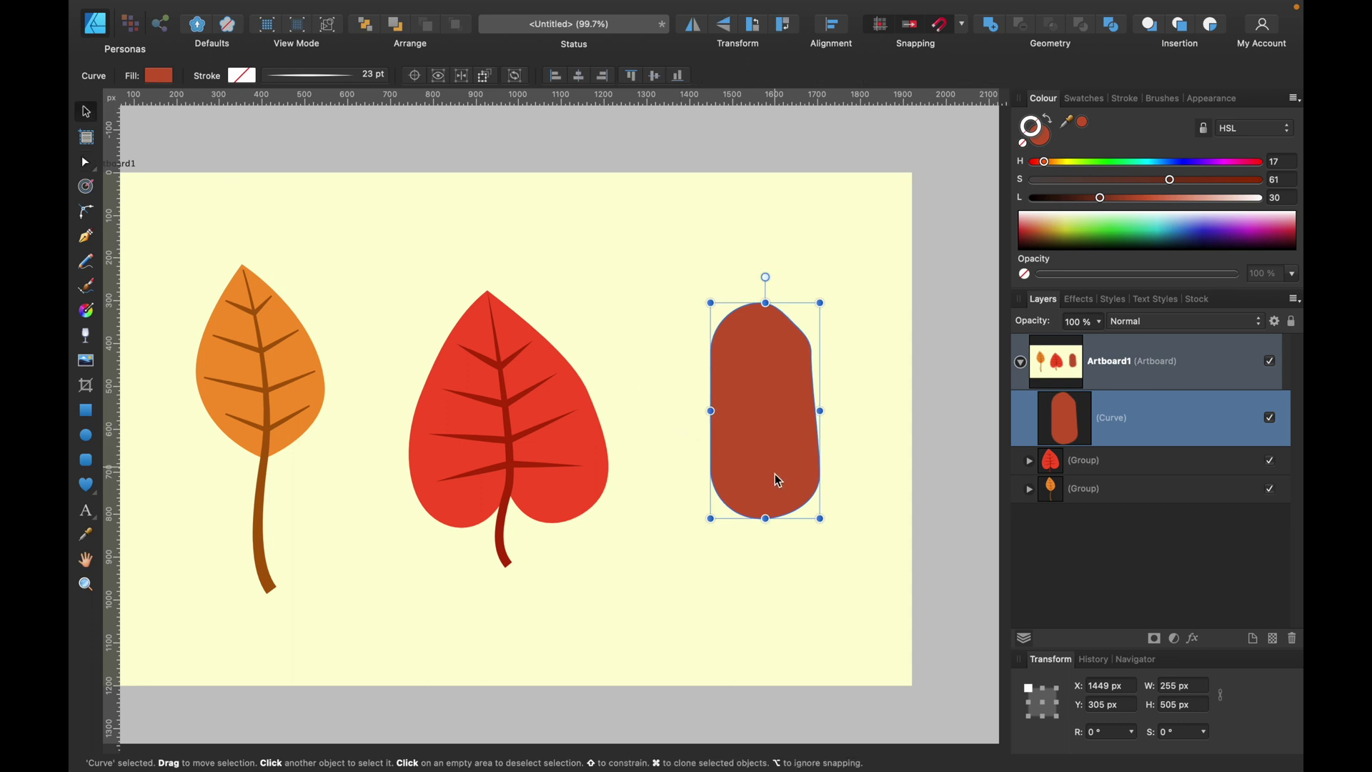
Duplicate the brown shape, shrink the copy into a smaller lobe, and tilt it to -150°.
left_click_drag(774, 473, 770, 498)
right_click(1100, 413)
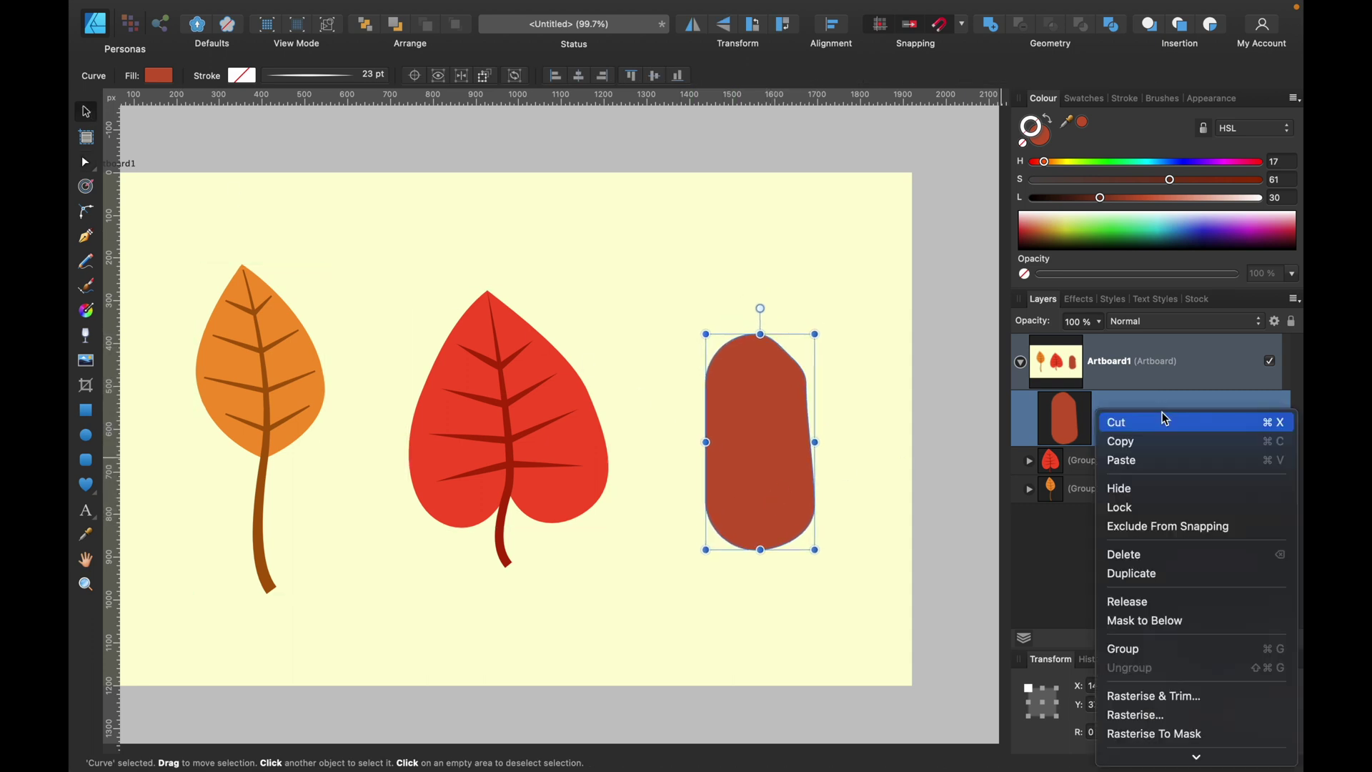
left_click(1150, 576)
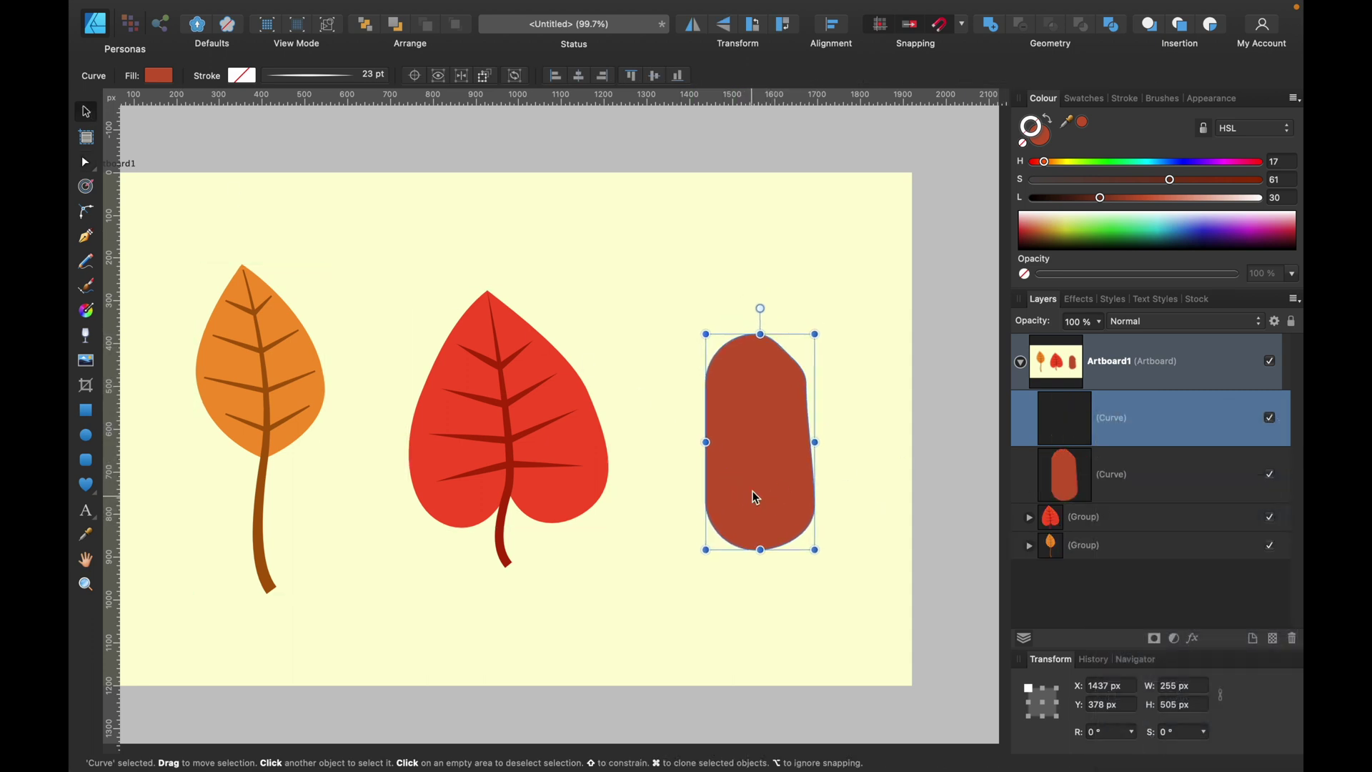
left_click_drag(753, 499, 715, 419)
left_click_drag(775, 471, 739, 420)
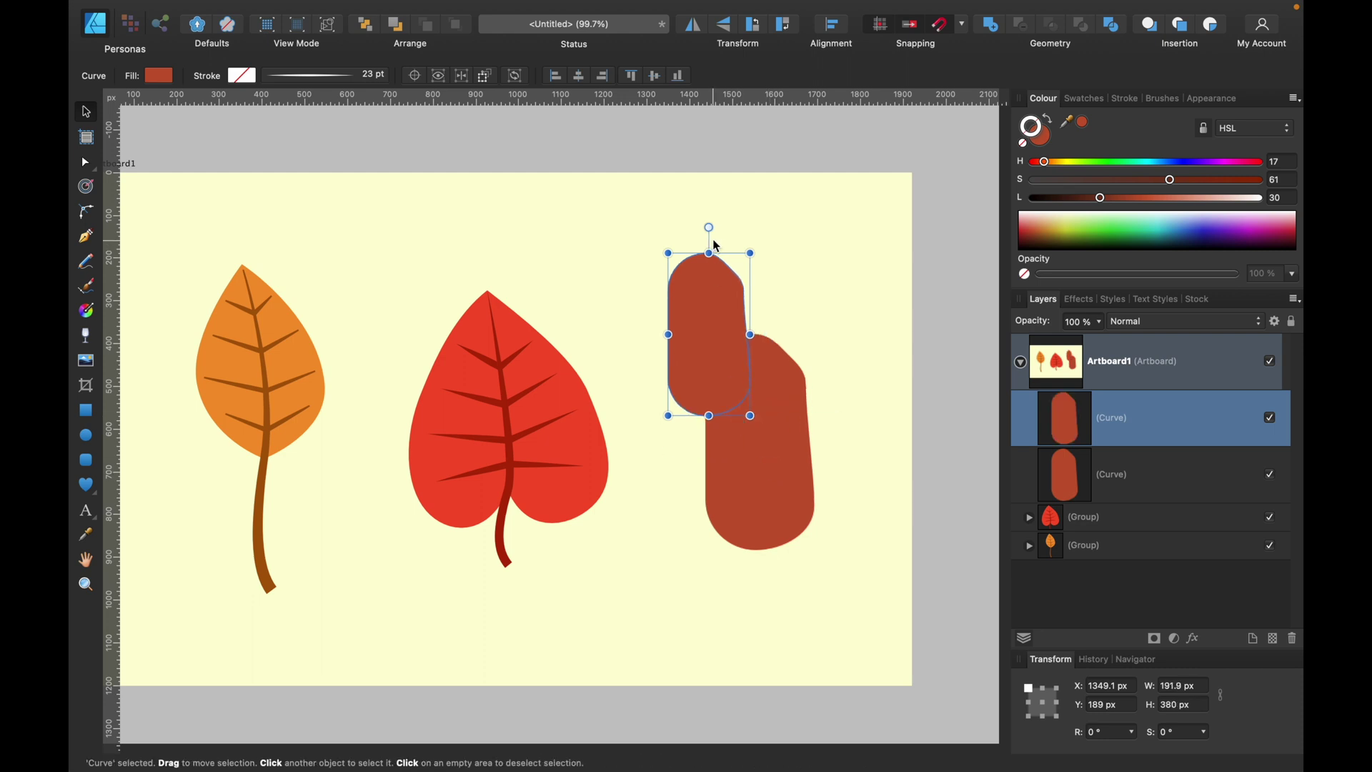
left_click_drag(709, 228, 771, 472)
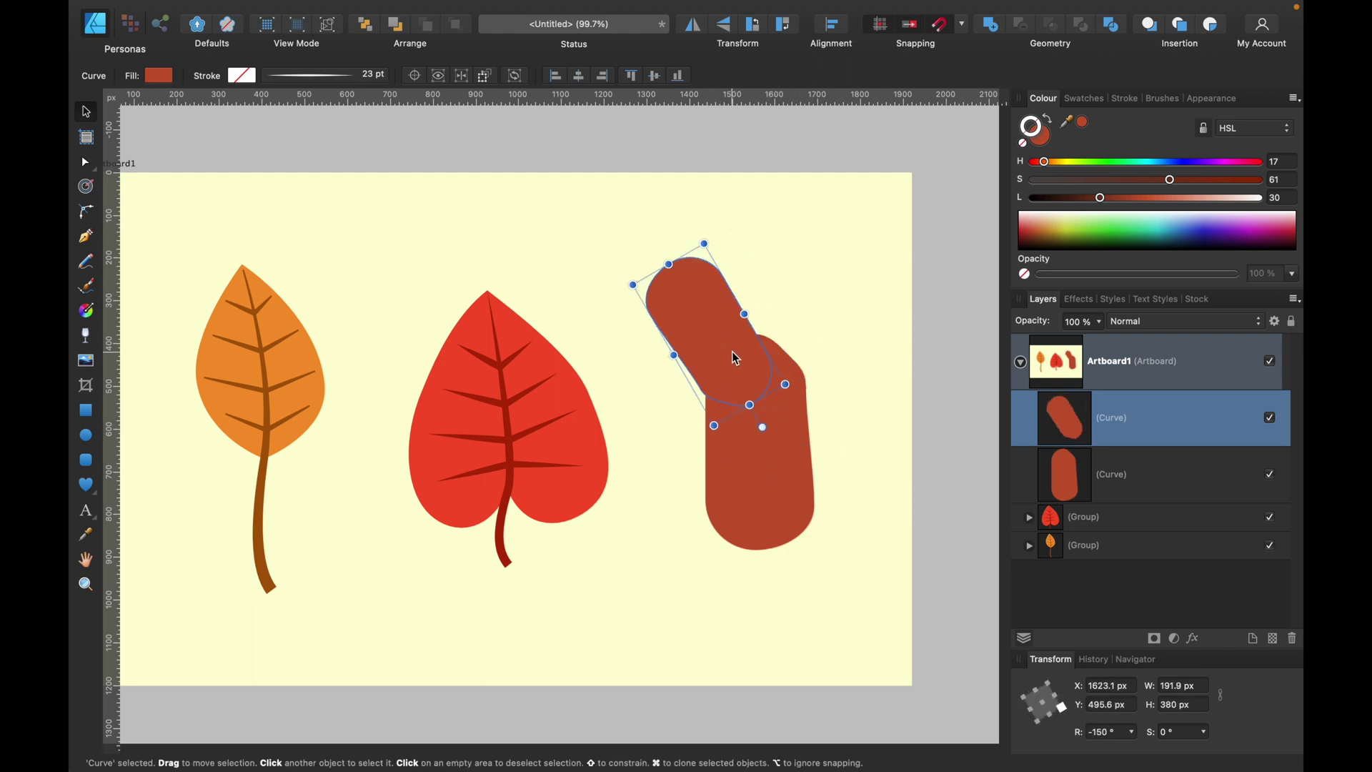
Clone a lobe rotated to 163.4°, turn another nearly upright, then select all four pieces.
mouse_move(732, 350)
left_mouse_down()
mouse_move(711, 358)
mouse_move(725, 379)
mouse_move(779, 372)
left_mouse_up()
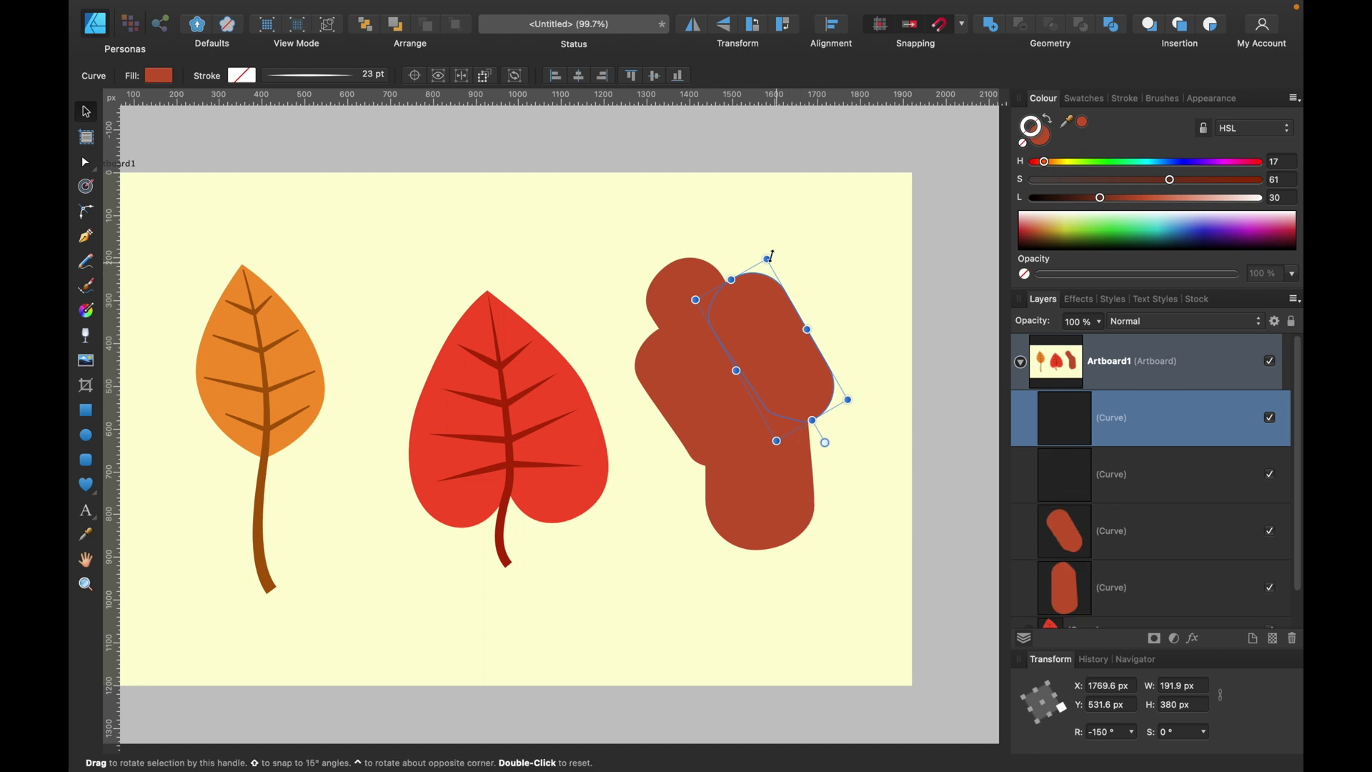
mouse_move(767, 251)
left_mouse_down()
mouse_move(853, 273)
mouse_move(818, 359)
left_mouse_up()
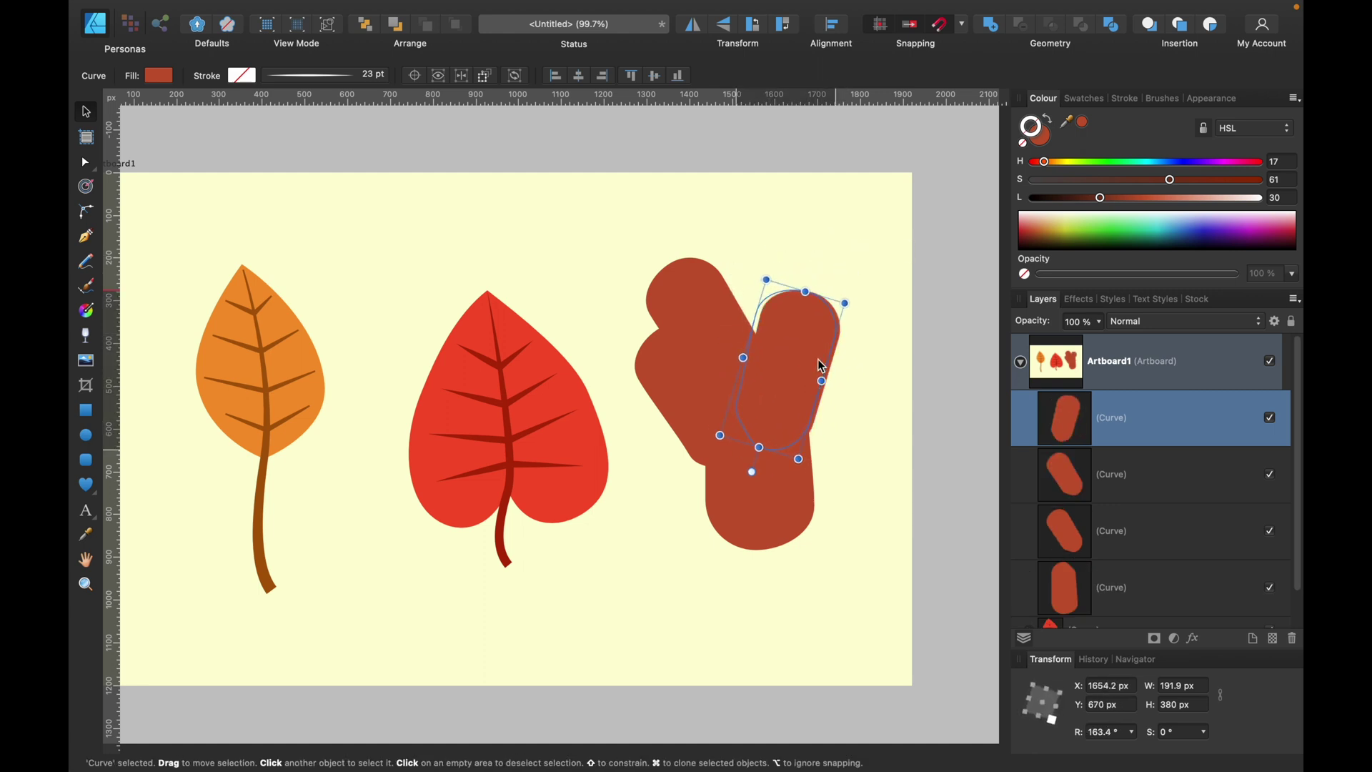
left_click(714, 311)
left_click_drag(713, 310, 738, 311)
left_click_drag(730, 237, 774, 230)
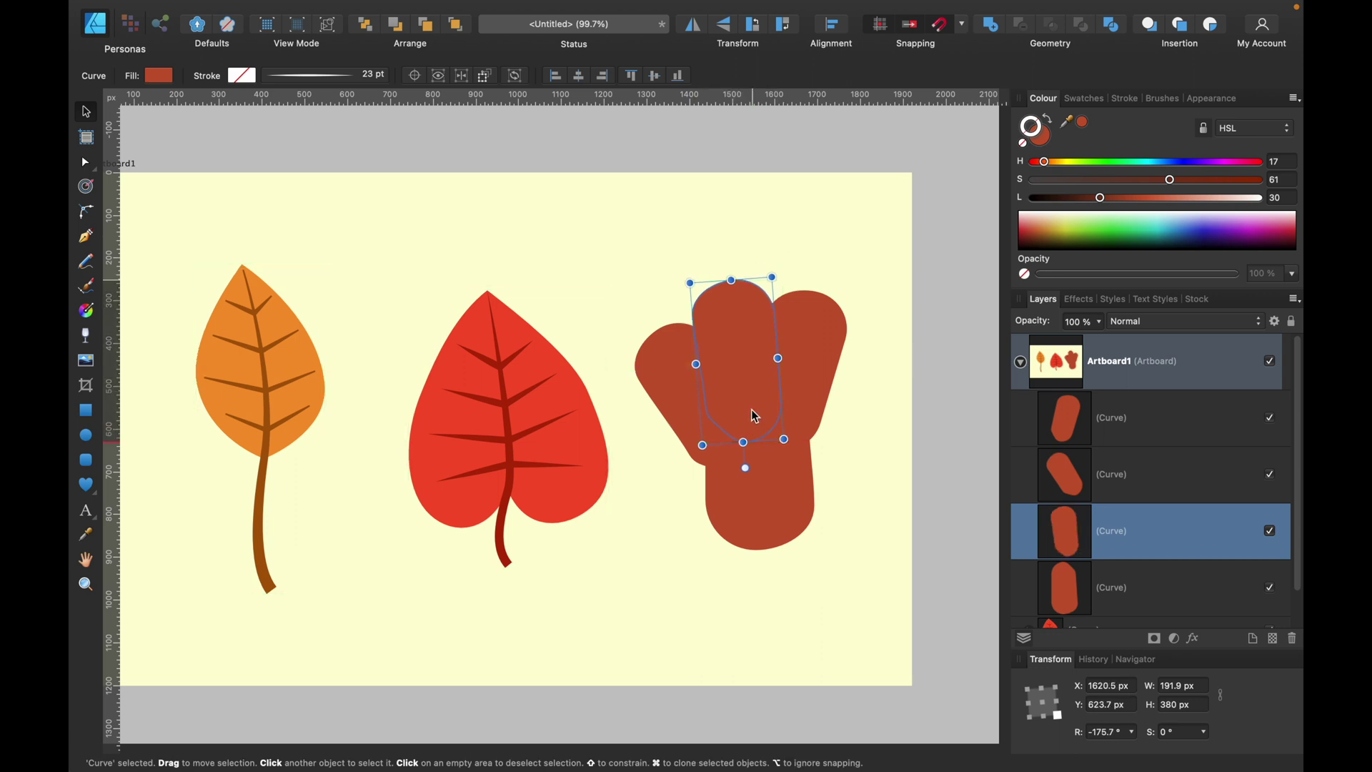
left_click_drag(607, 225, 878, 481)
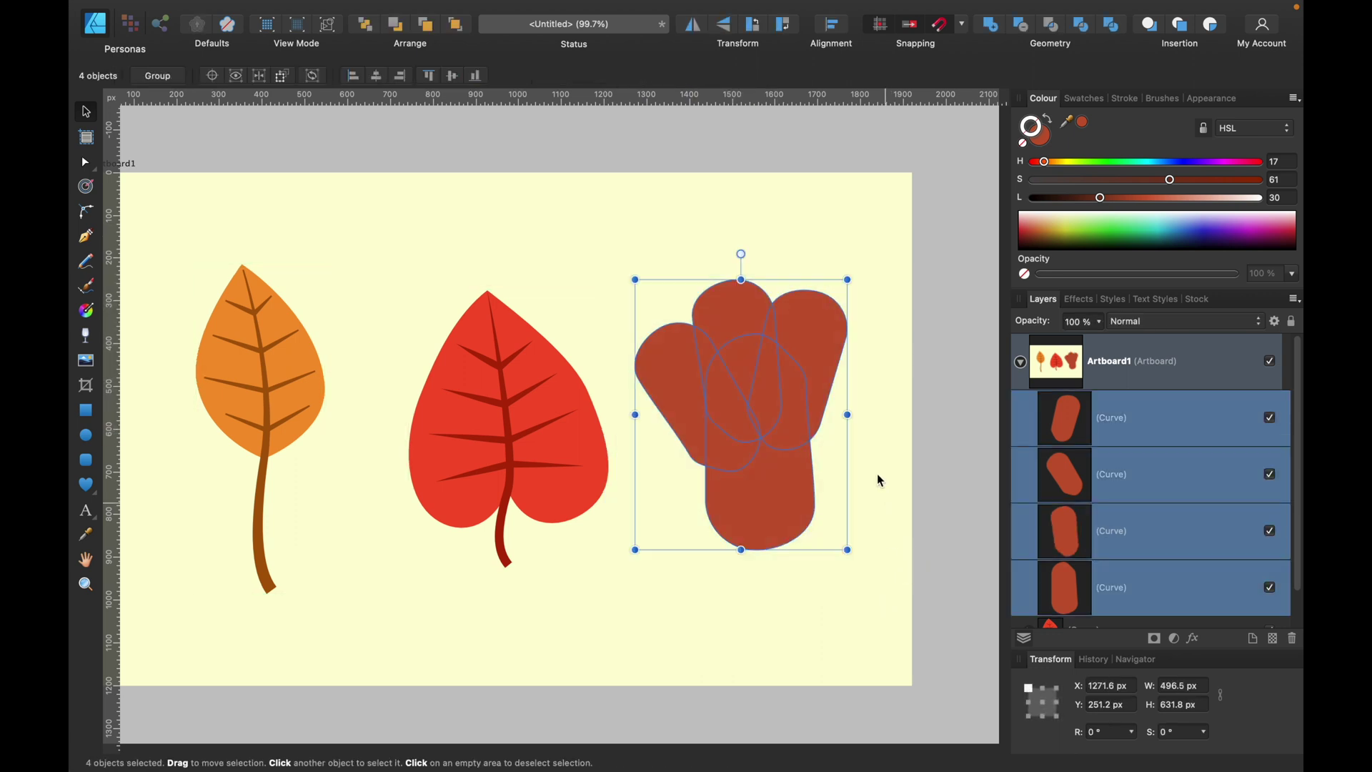
Merge the four brown pieces with Geometry Add and delete the left notch node to smooth the edge.
left_click(873, 142)
left_click_drag(884, 248, 635, 627)
left_click(990, 27)
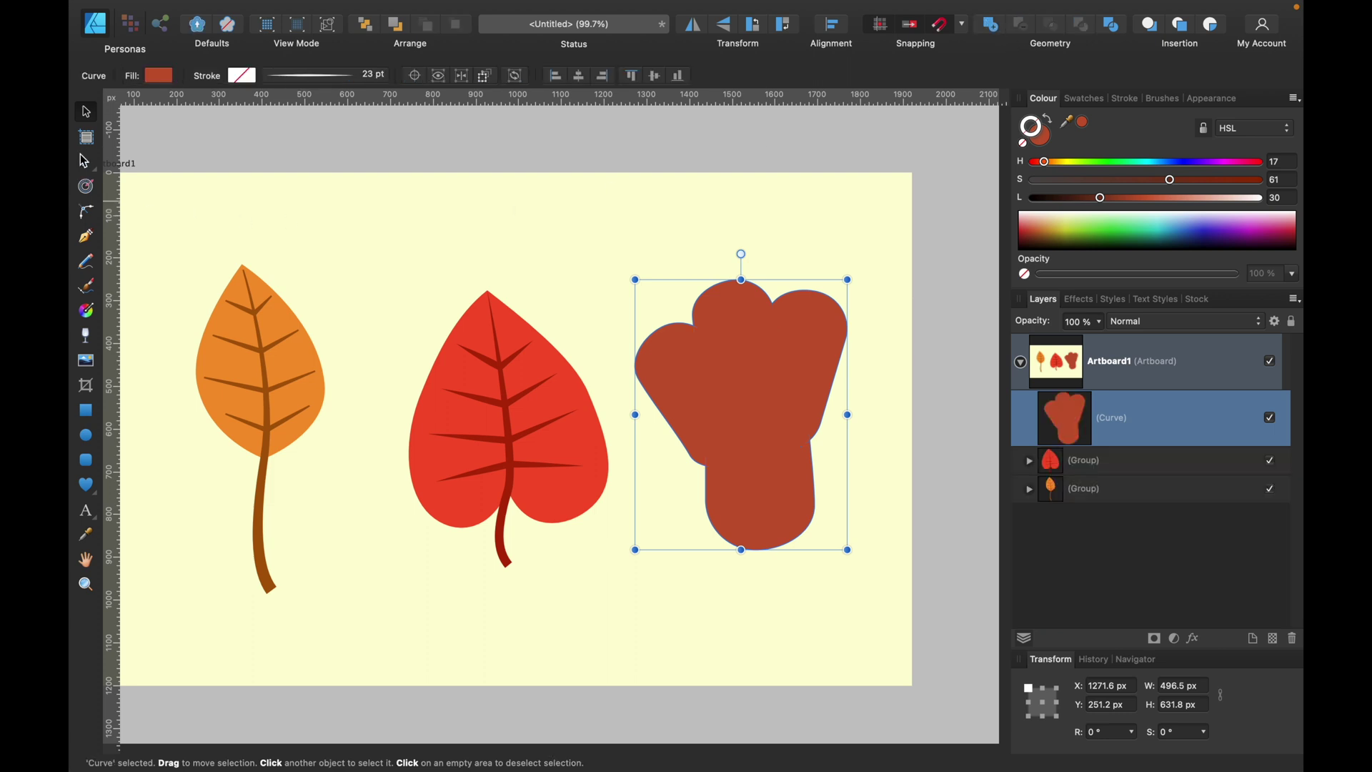
key("a")
left_click_drag(677, 488, 755, 463)
key("Delete")
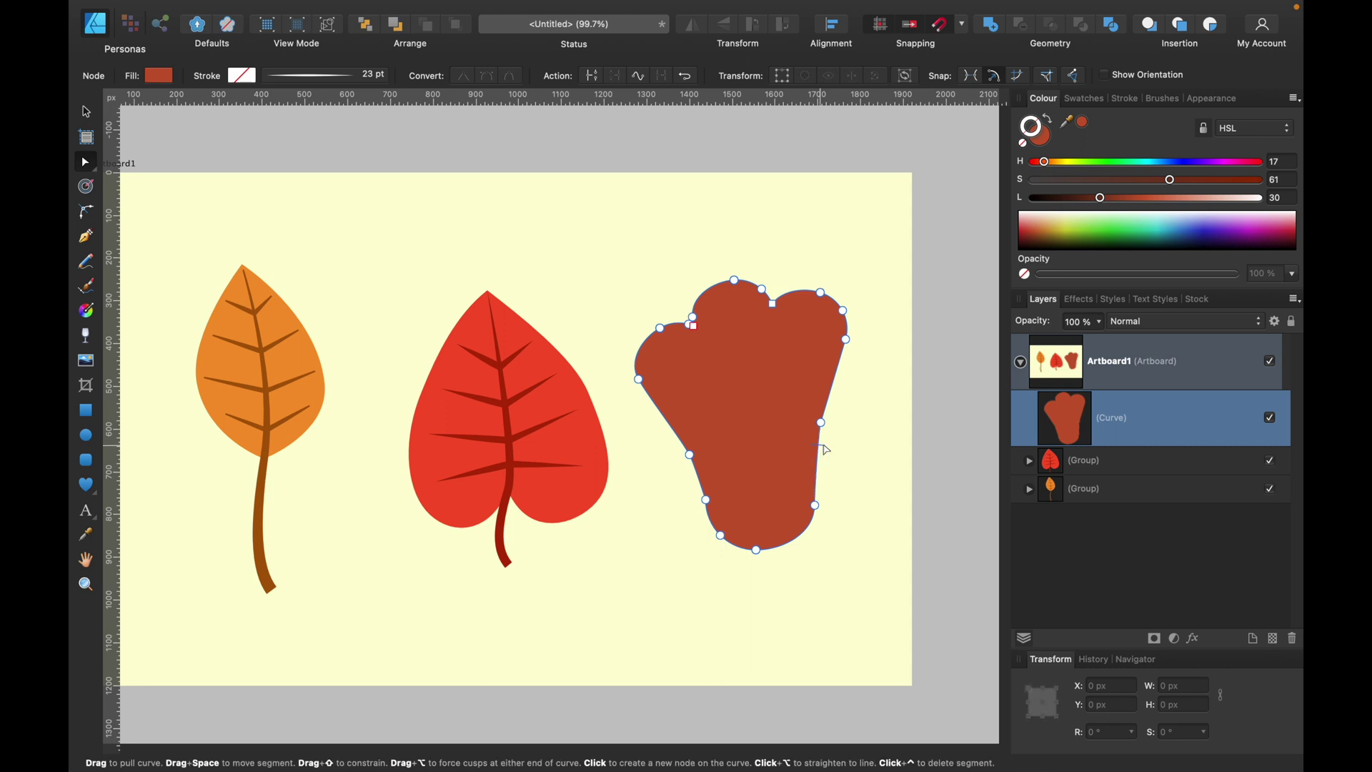
left_click(829, 443)
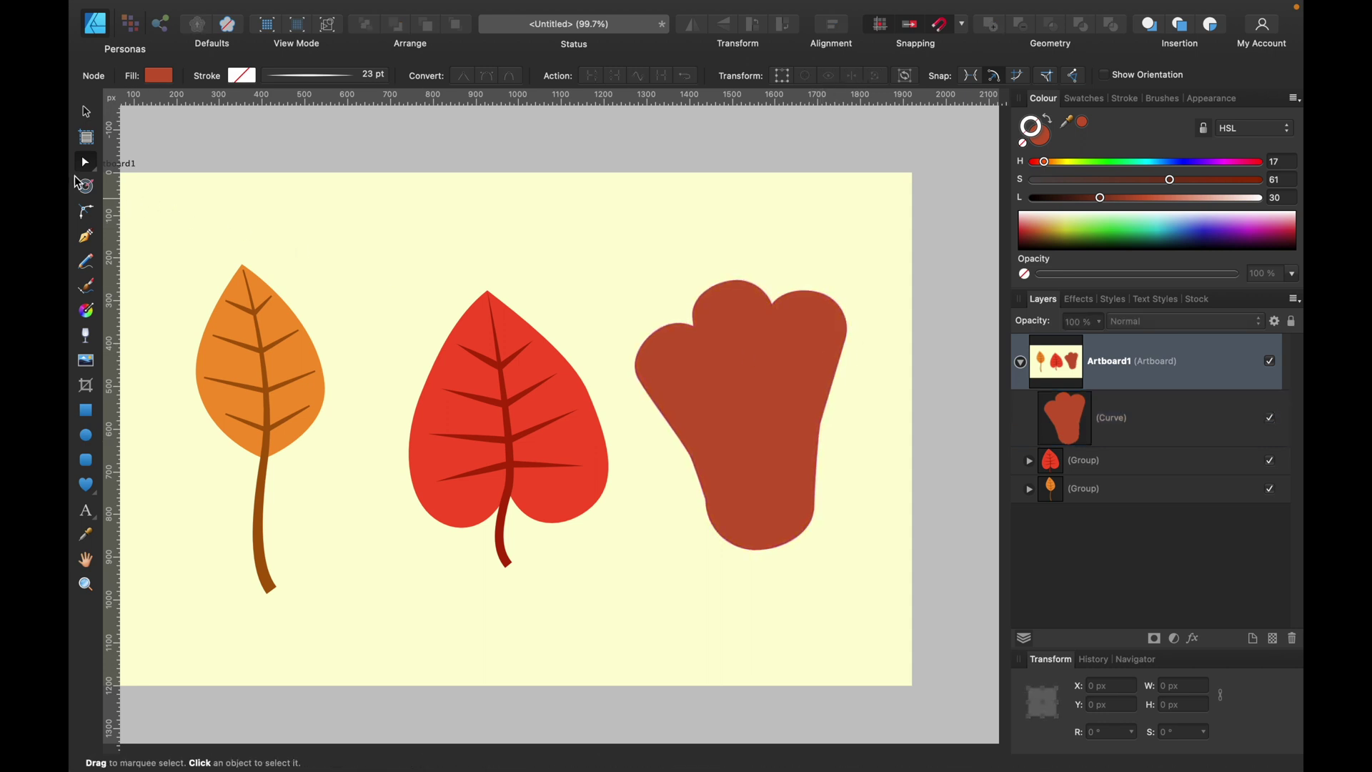
Nudge the merged lobed leaf slightly up and left.
left_click(87, 111)
left_click_drag(782, 498, 779, 490)
left_click(934, 531)
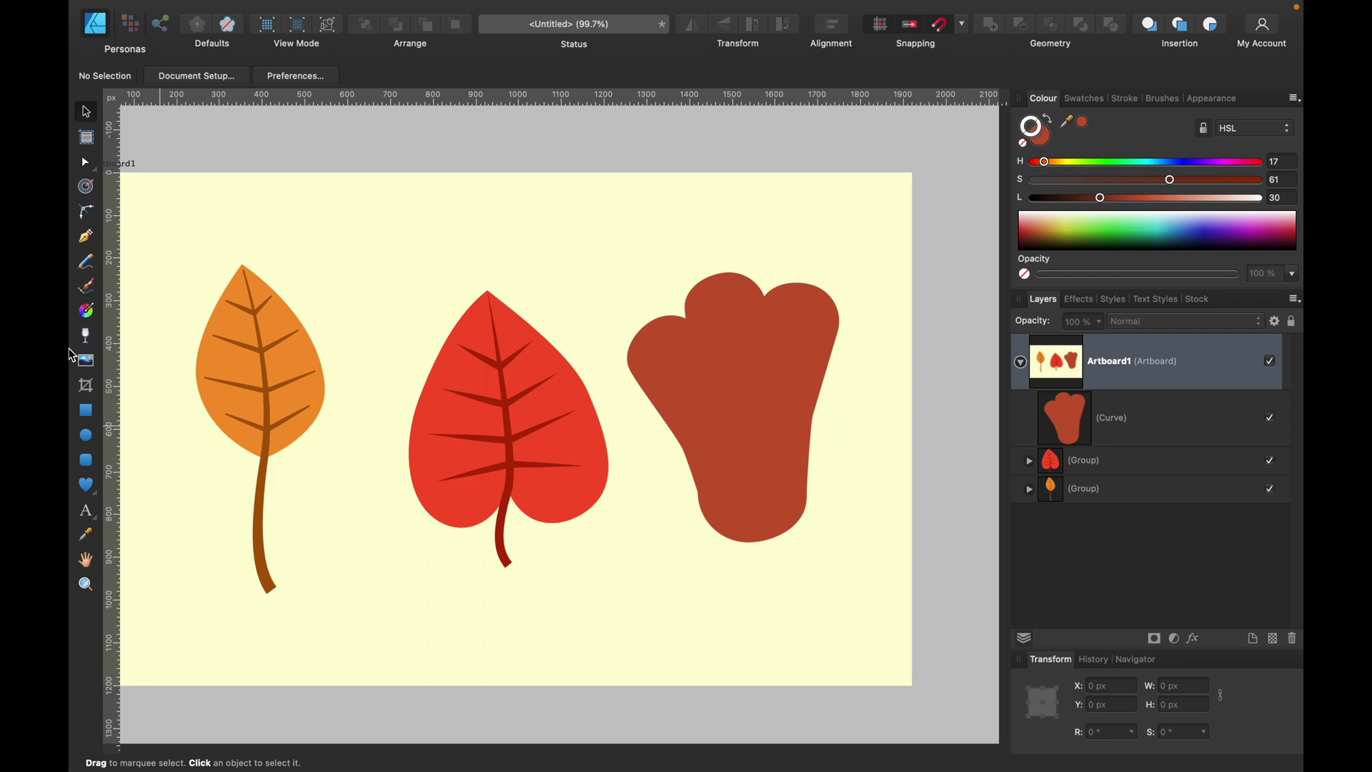
left_click(85, 237)
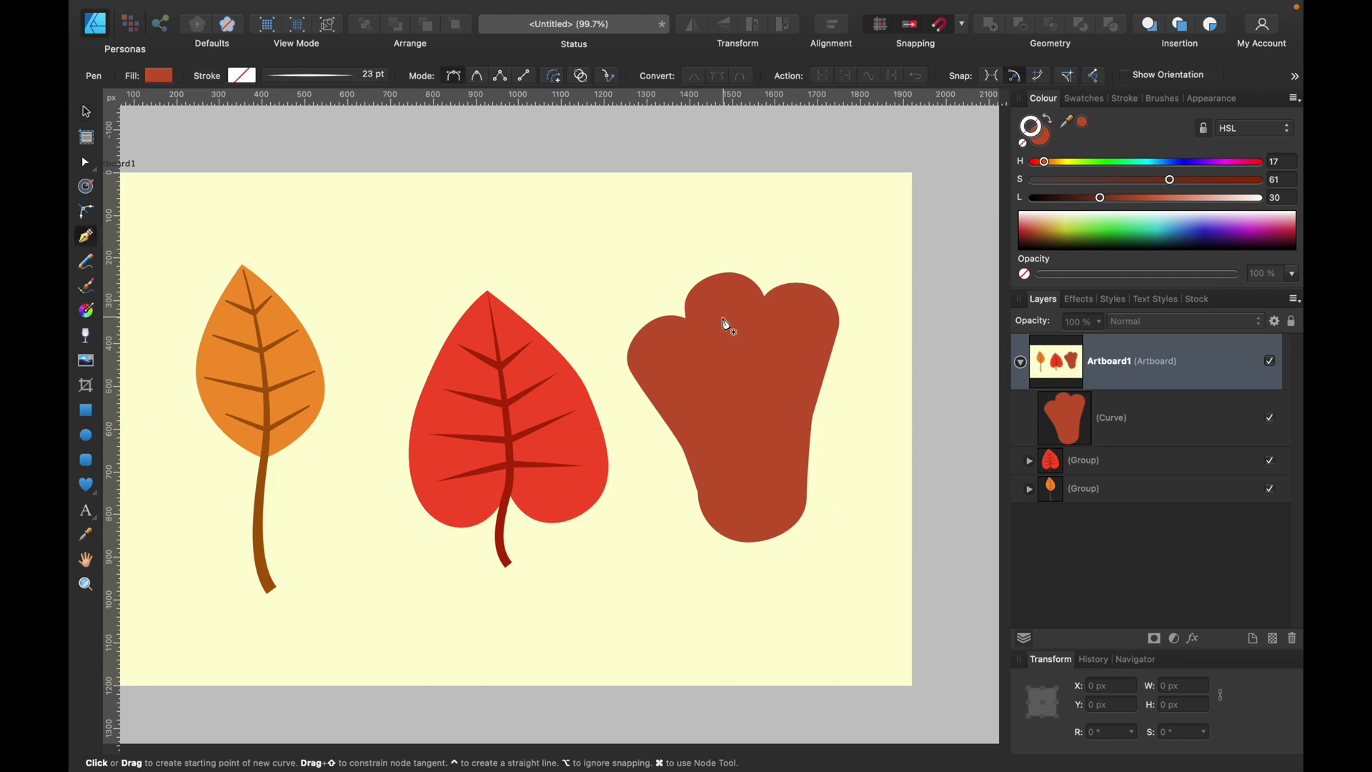
Draw a curved midrib down the brown leaf with a 29 pt tapered dark red-brown stroke.
left_click(747, 429)
left_click_drag(746, 594, 737, 652)
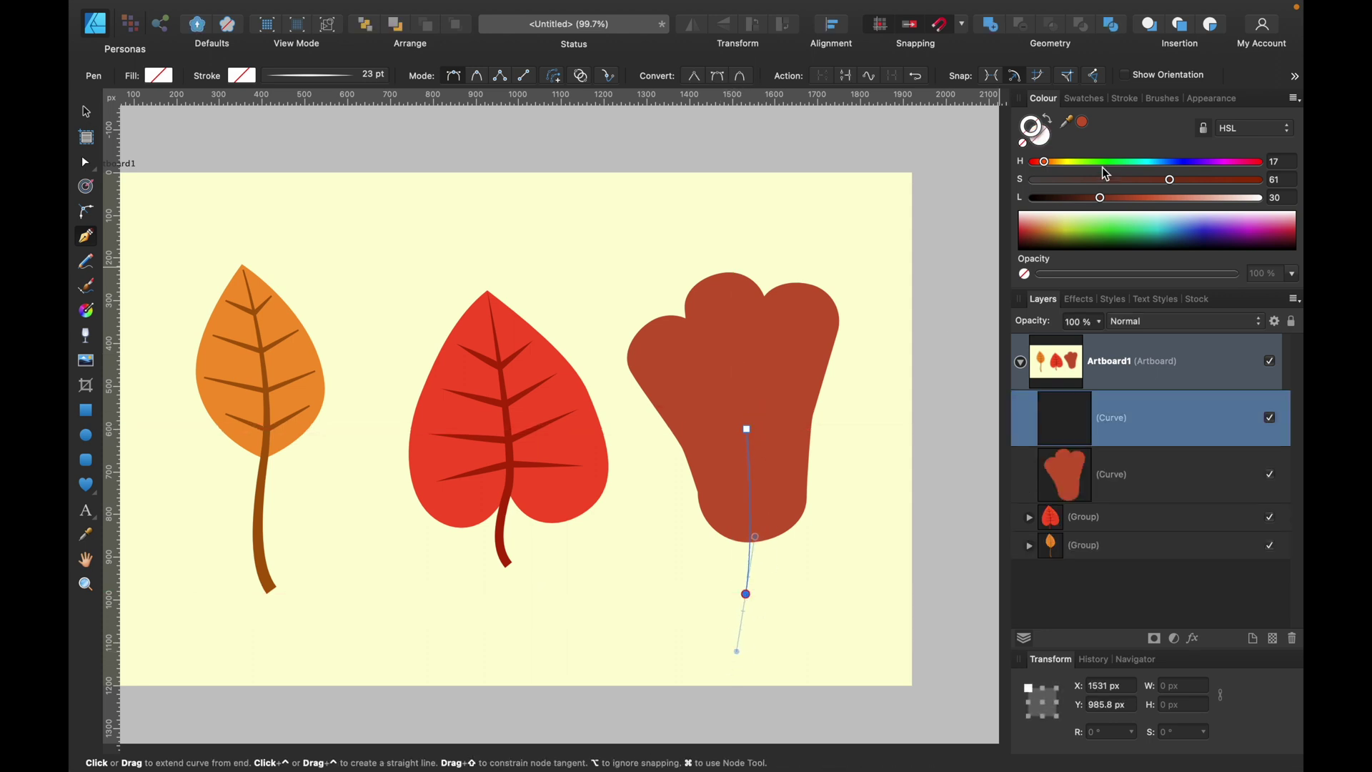
left_click(1135, 98)
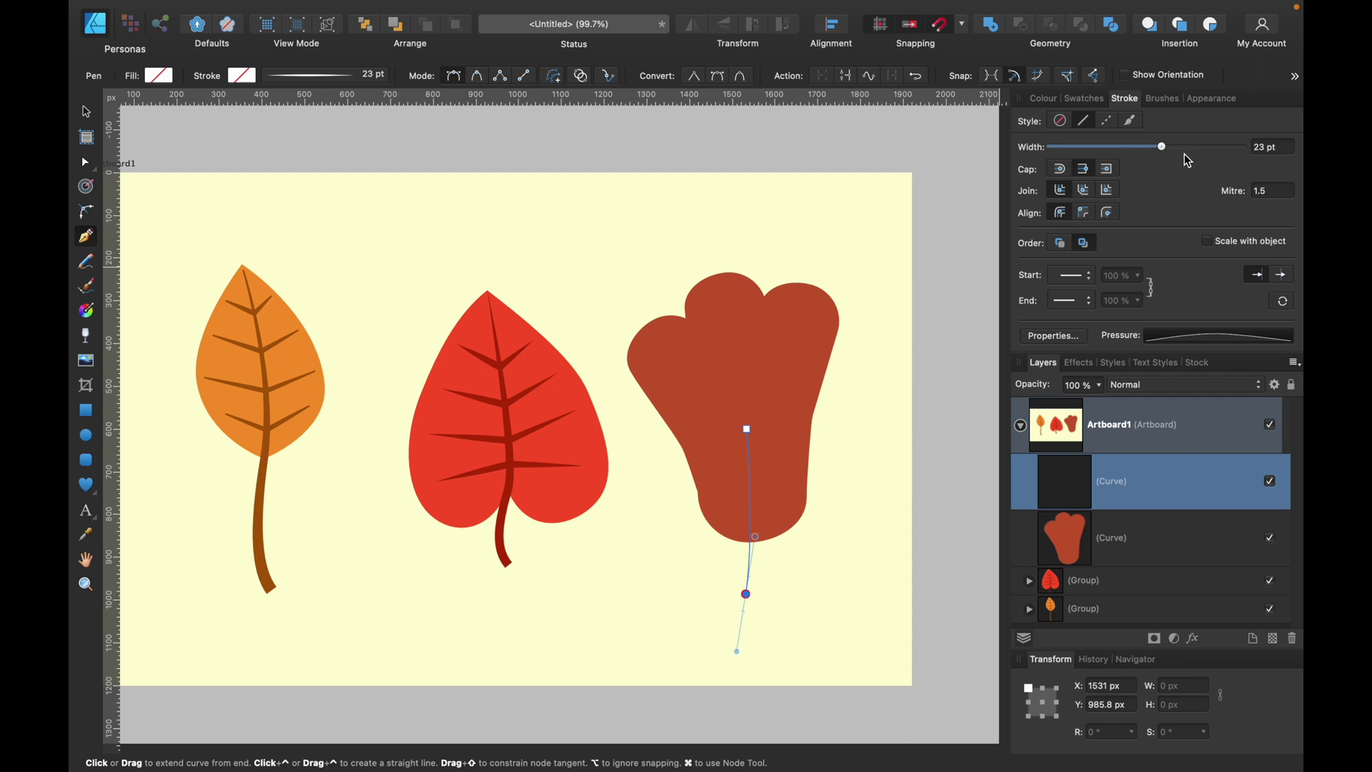
left_click_drag(1184, 148, 1175, 148)
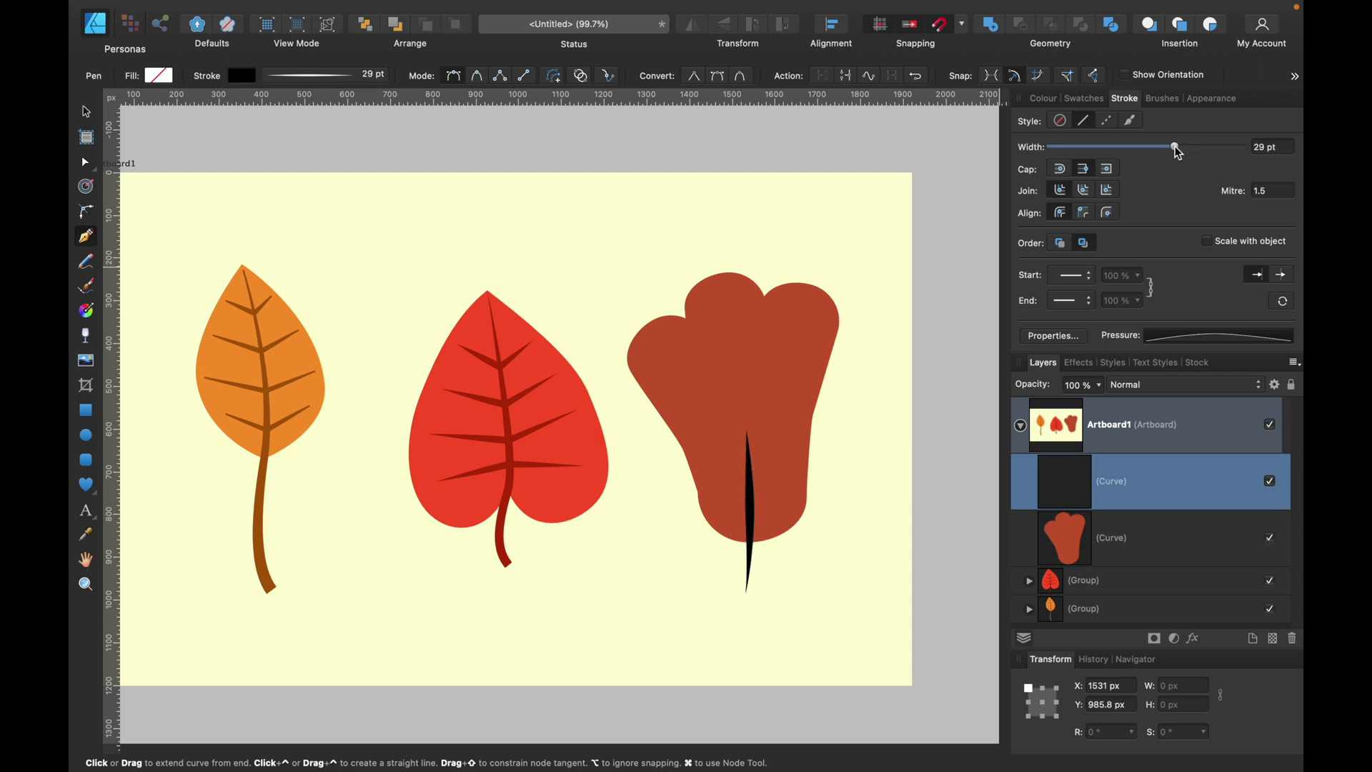
left_click(1239, 337)
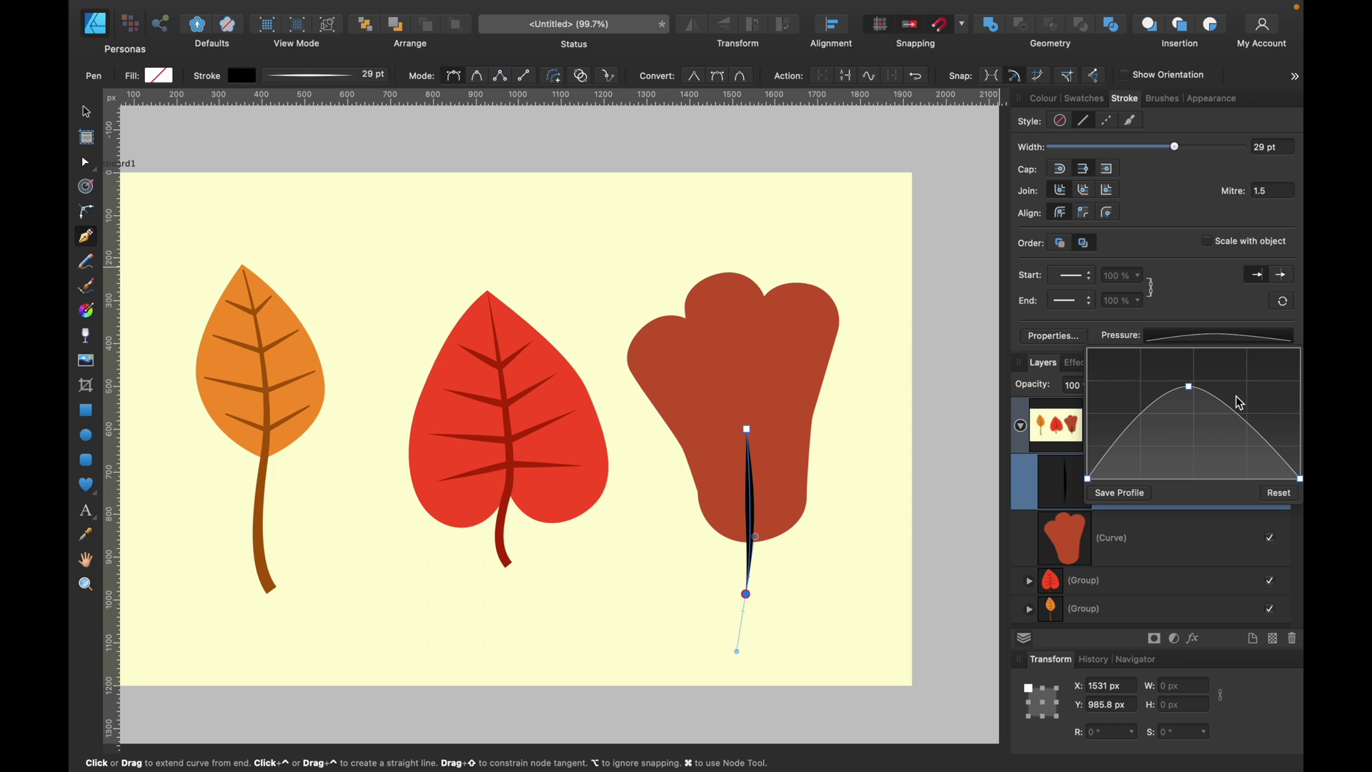
left_click_drag(1189, 386, 1199, 403)
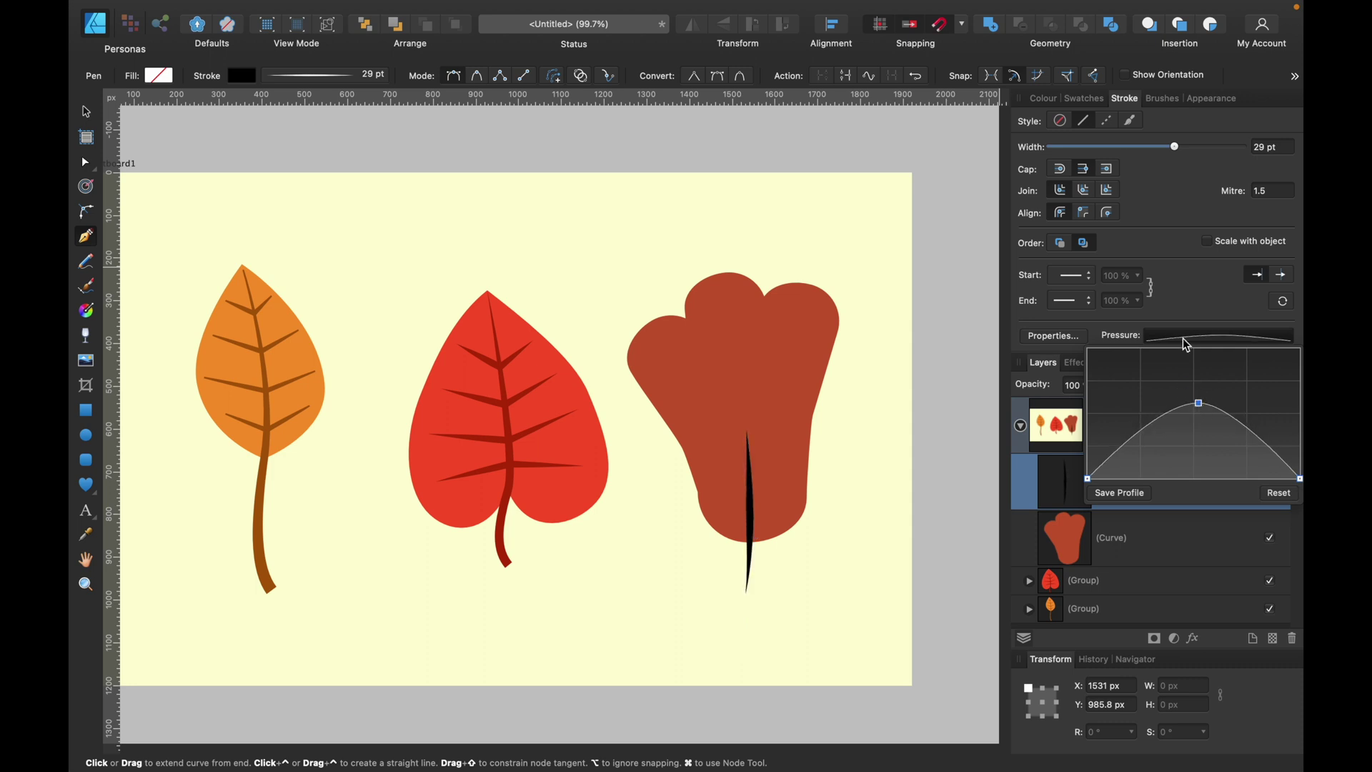
left_click(1041, 102)
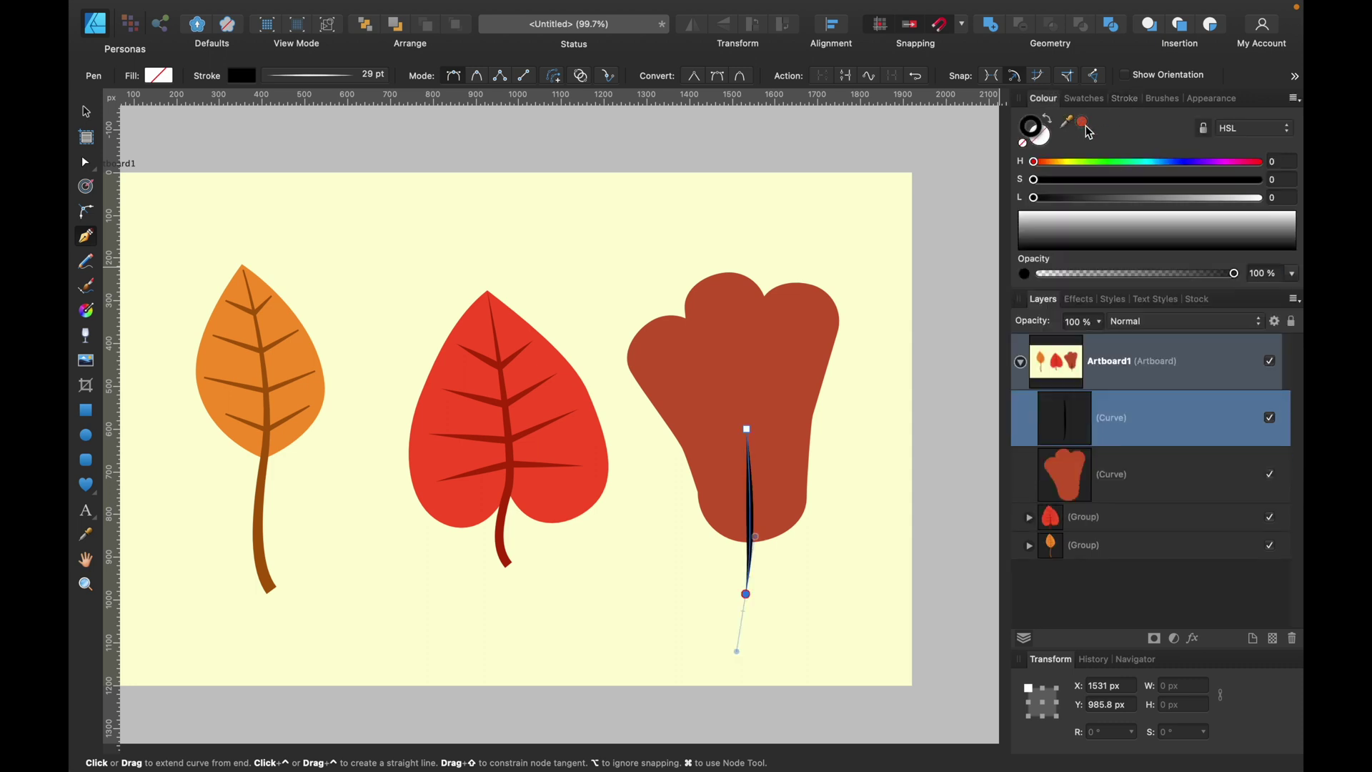
left_click(1085, 123)
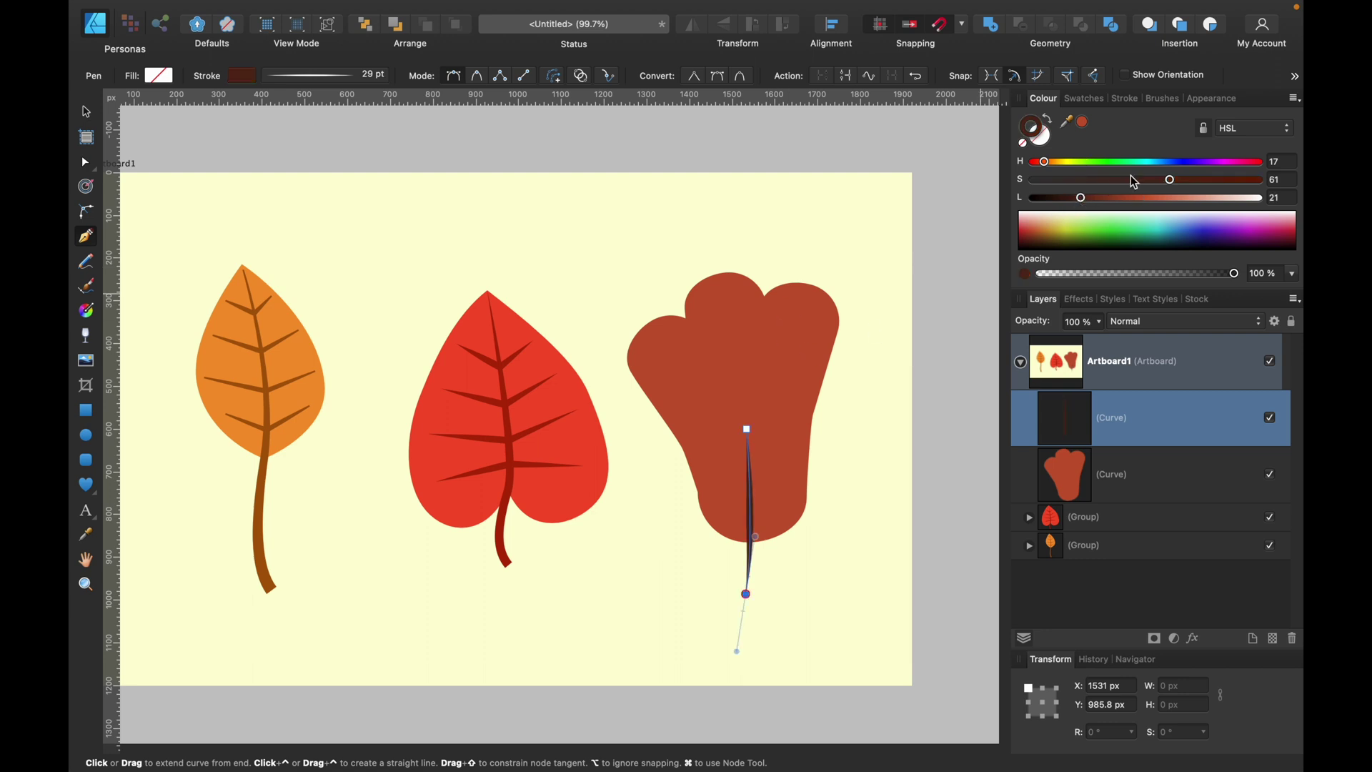
left_click(1119, 199)
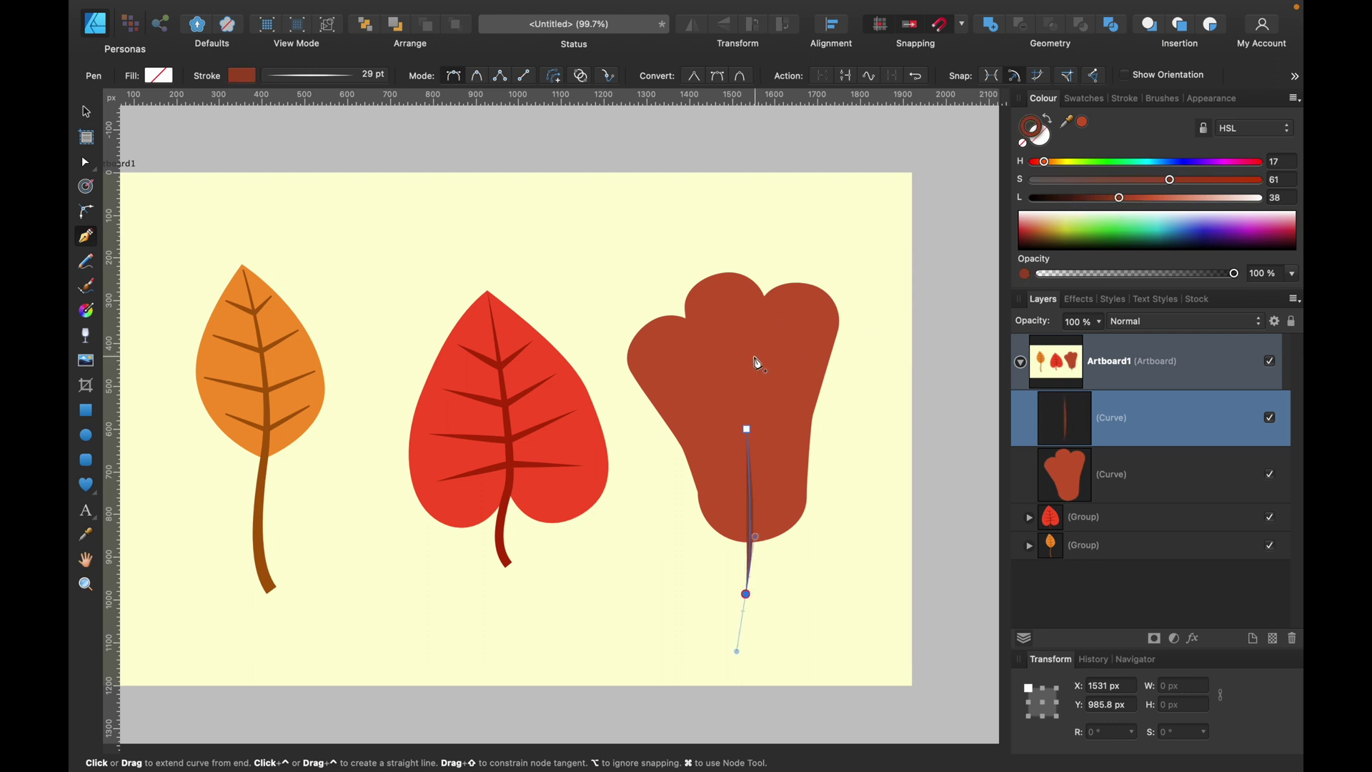
key("Escape")
key("Escape")
Add three side veins: one to the upper right, a short upper one, and one on the left.
left_click(751, 479)
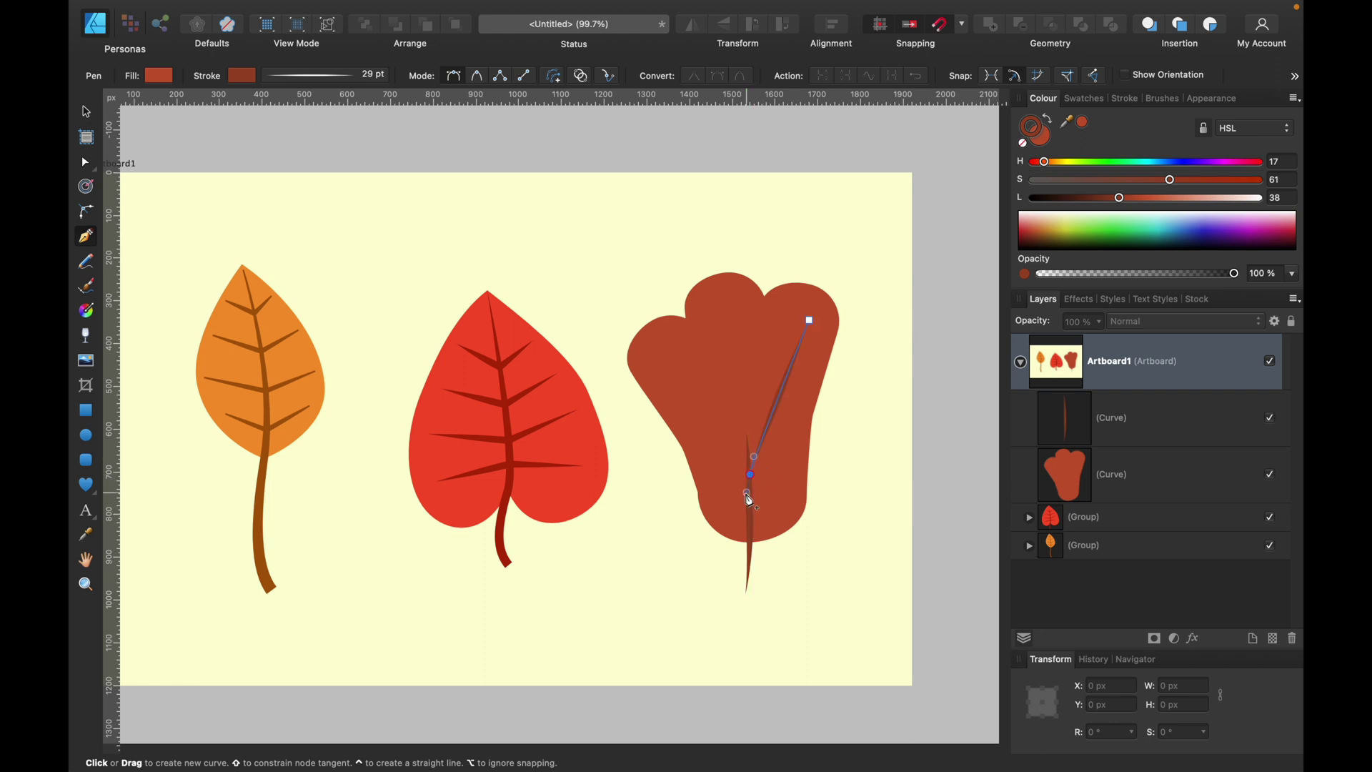
key("Escape")
key("Escape")
left_click(734, 310)
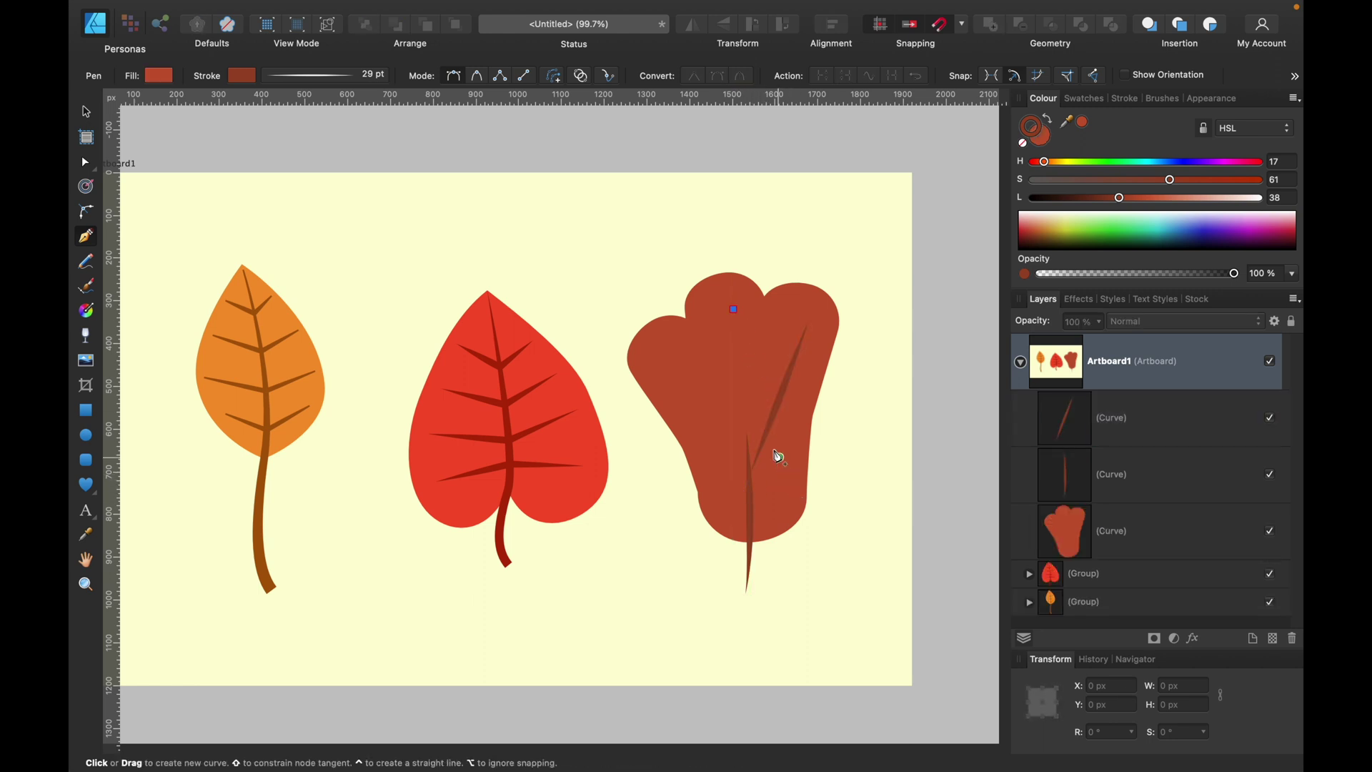
left_click_drag(745, 389, 748, 413)
key("Escape")
left_click(666, 358)
left_click_drag(749, 475, 771, 521)
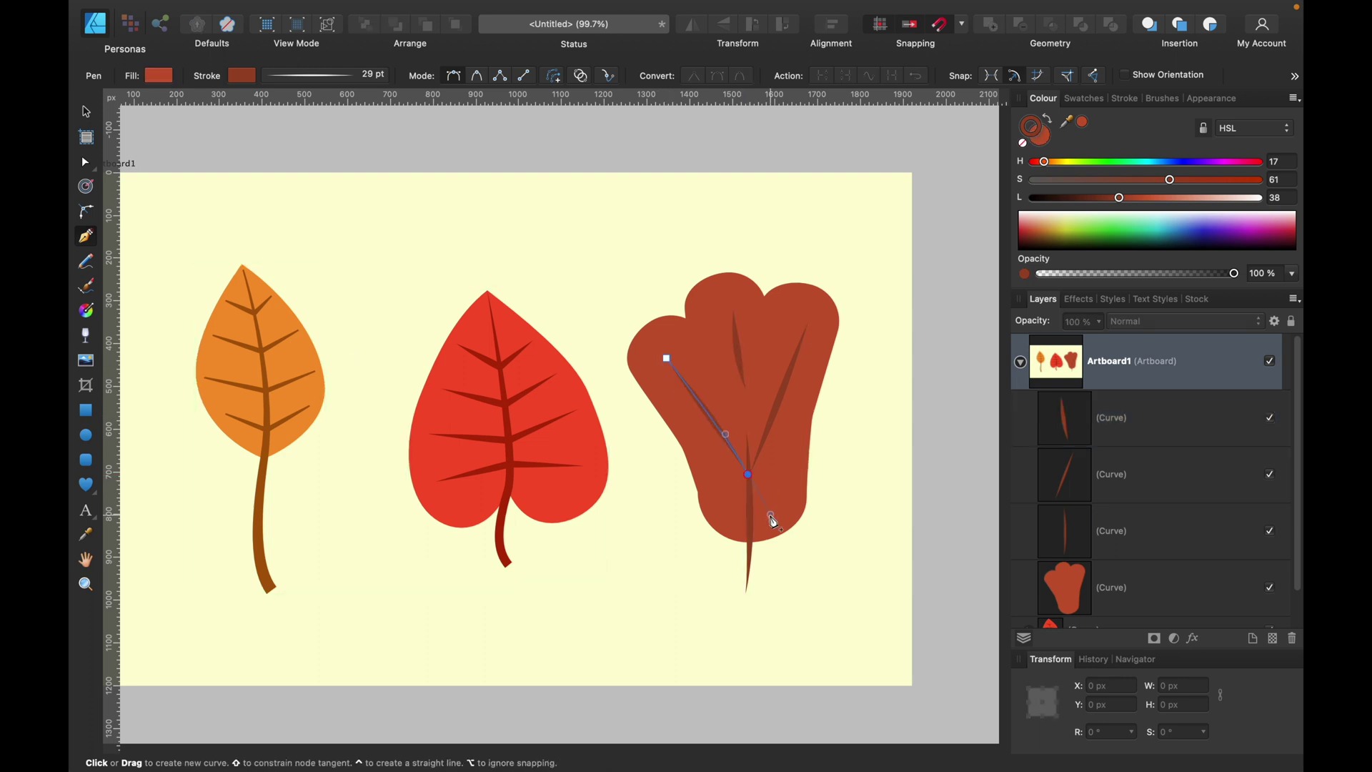
key("Escape")
key("Escape")
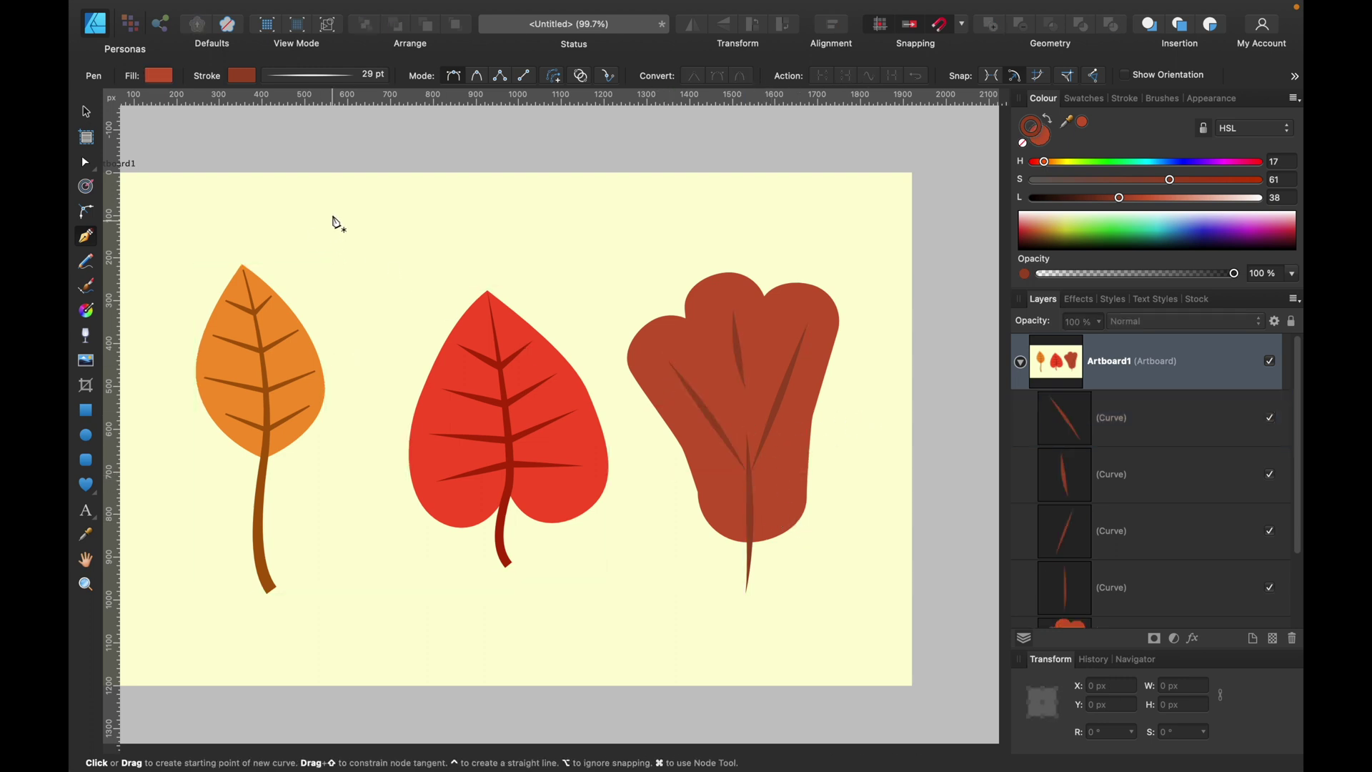
left_click(87, 112)
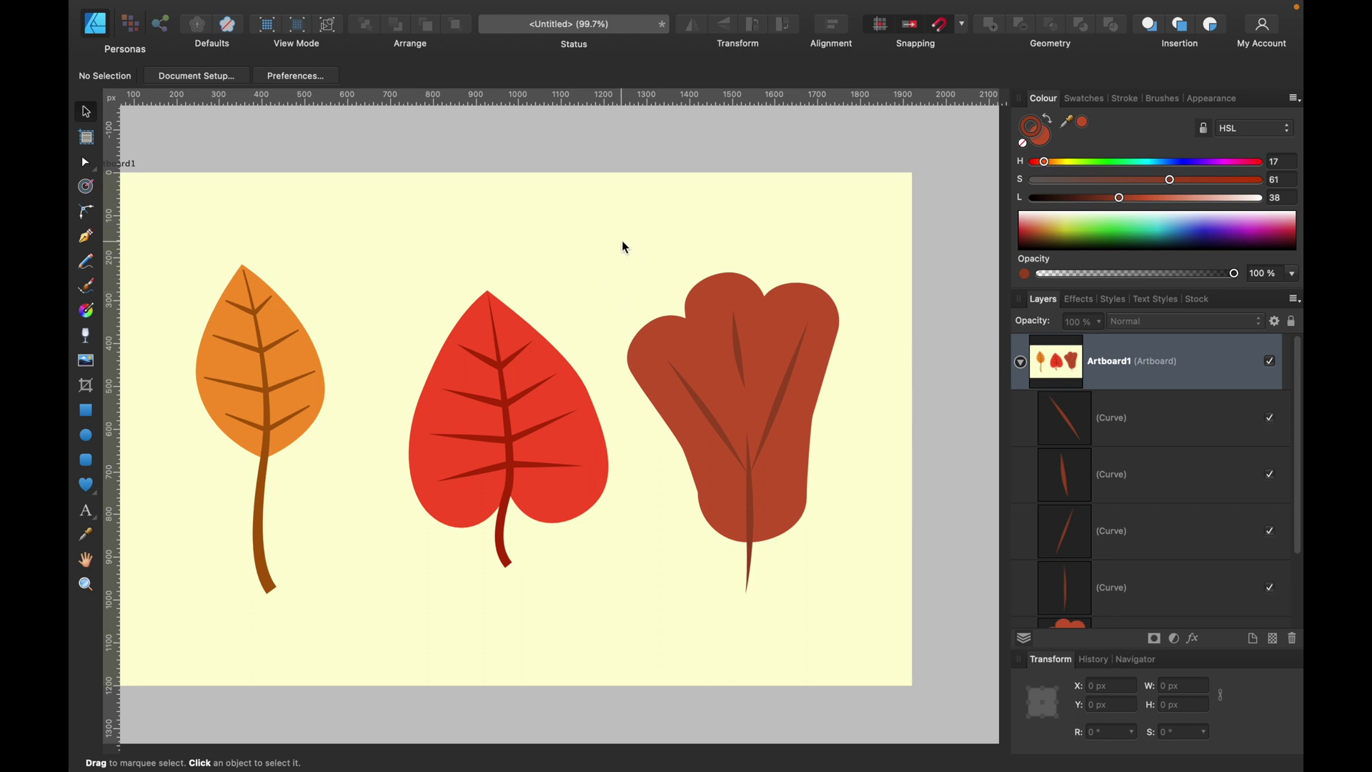
Expand the brown leaf's four vein curves via Layer > Expand Stroke and group them with the leaf body.
left_click(737, 353)
left_click(786, 388, "shift")
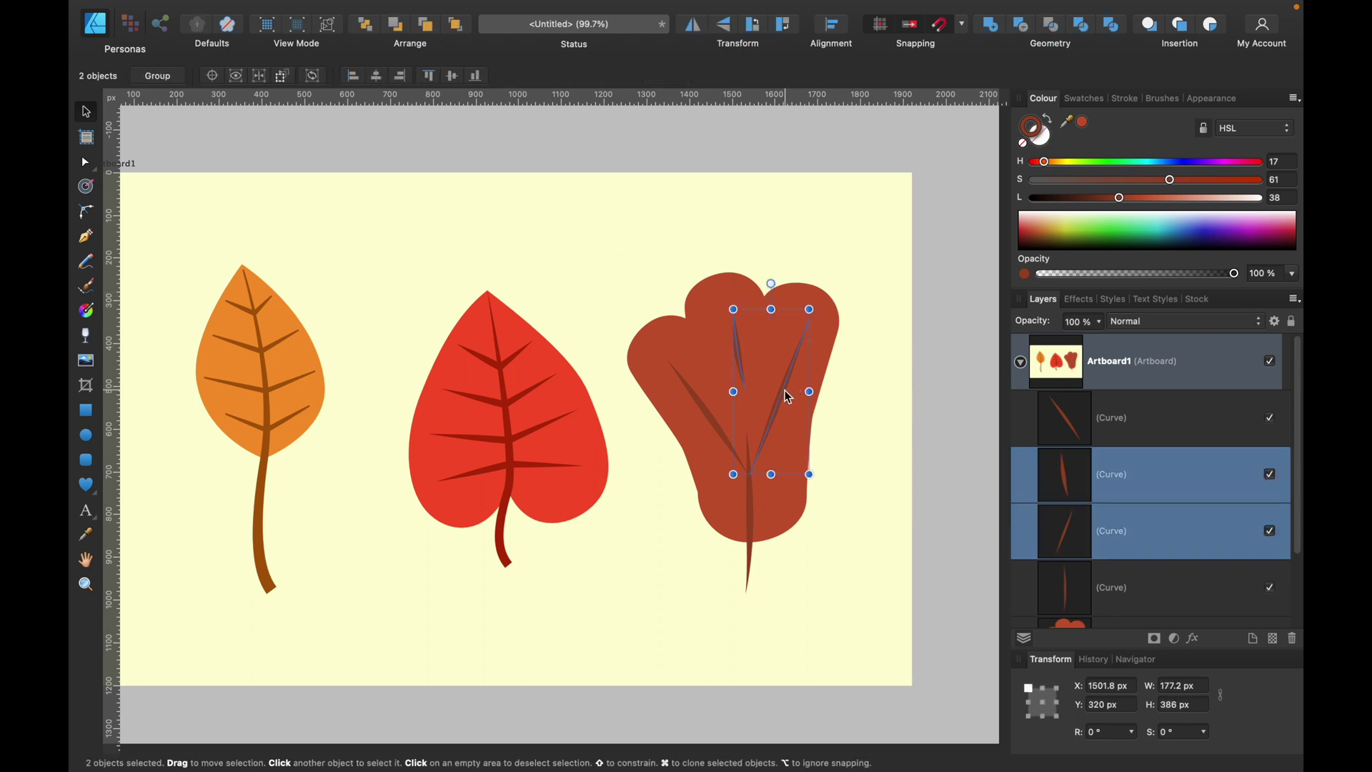
left_click(689, 390, "shift")
left_click(755, 554, "shift")
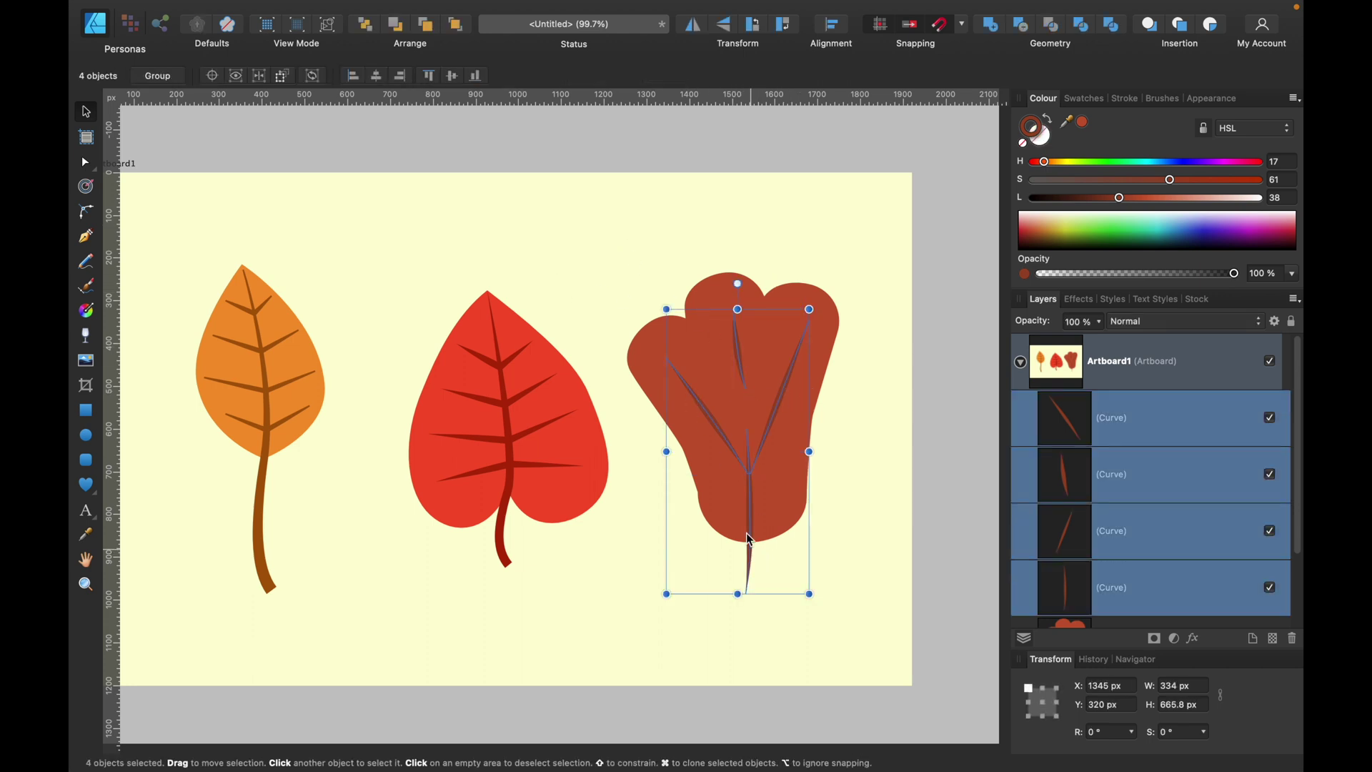
left_click(315, 11)
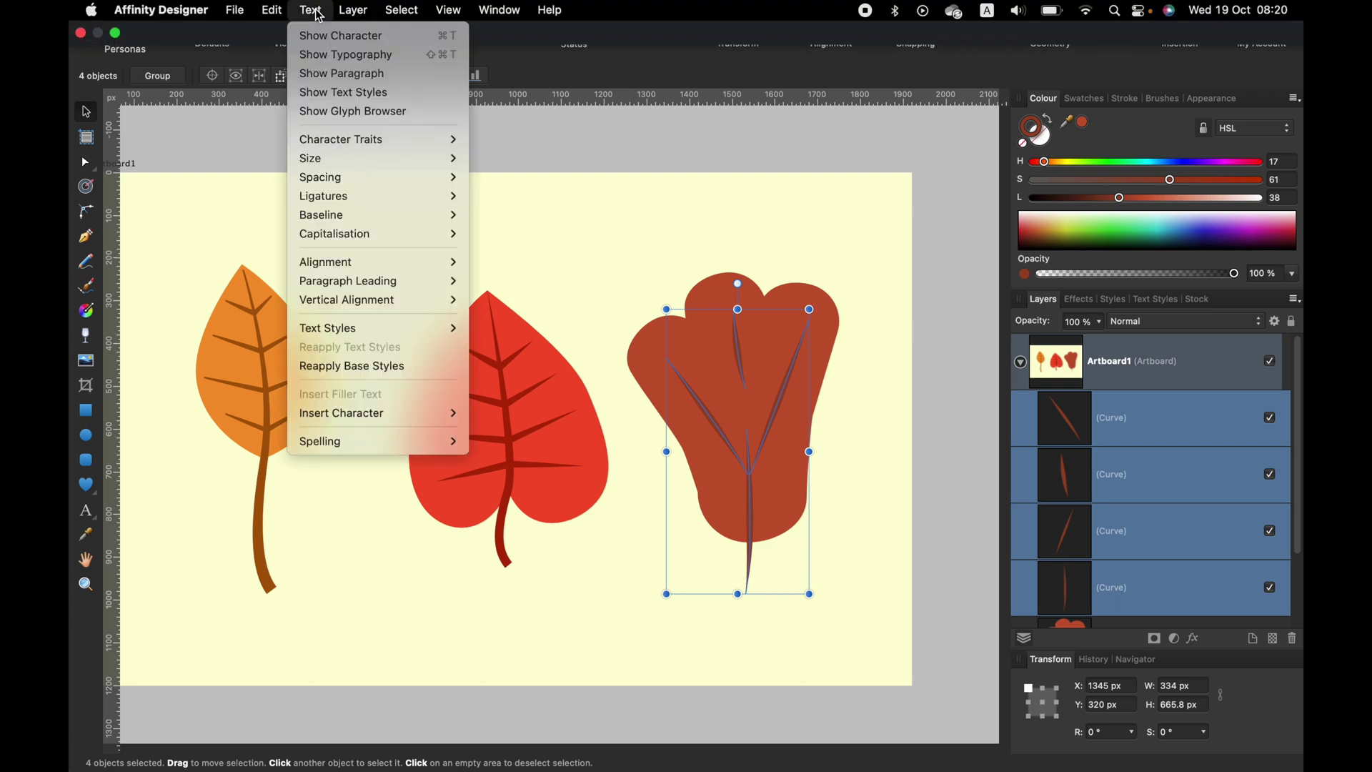
mouse_move(364, 16)
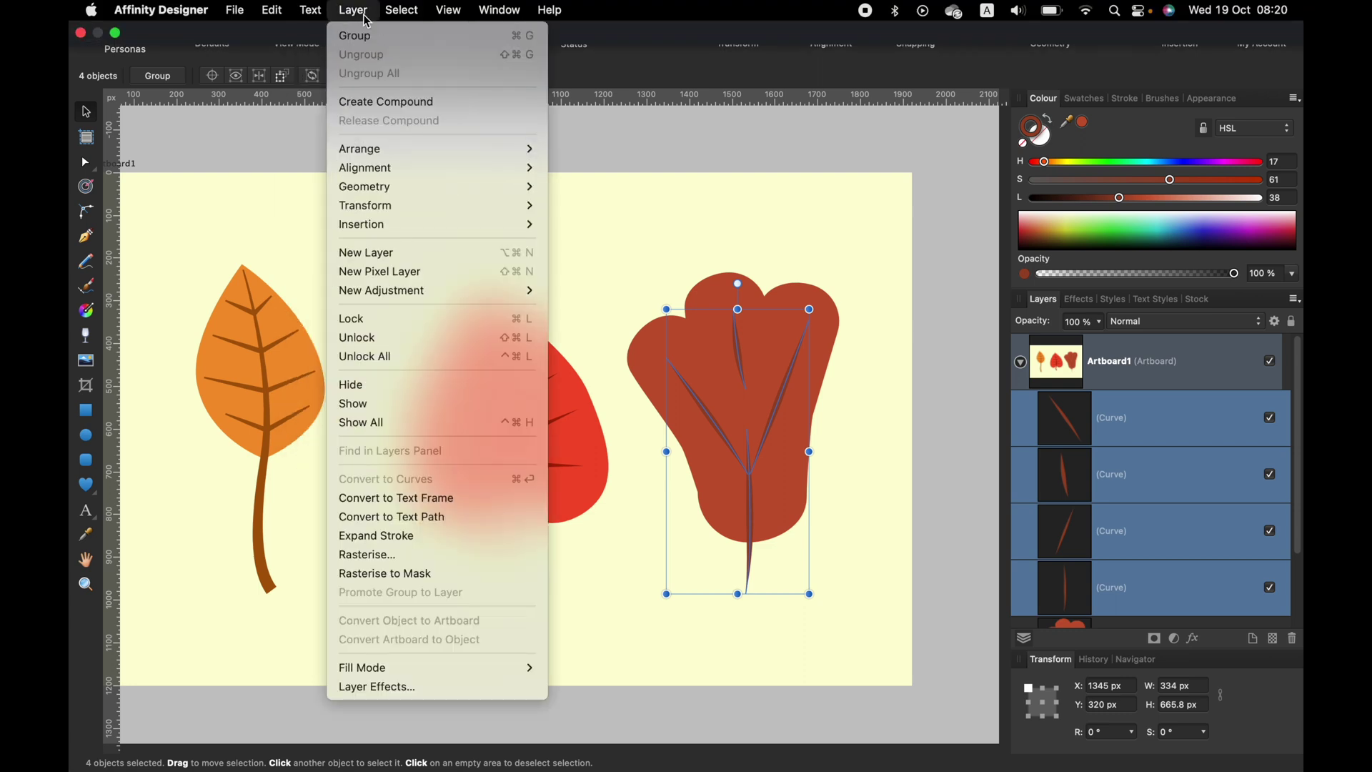
left_click(419, 538)
left_click_drag(593, 181, 899, 665)
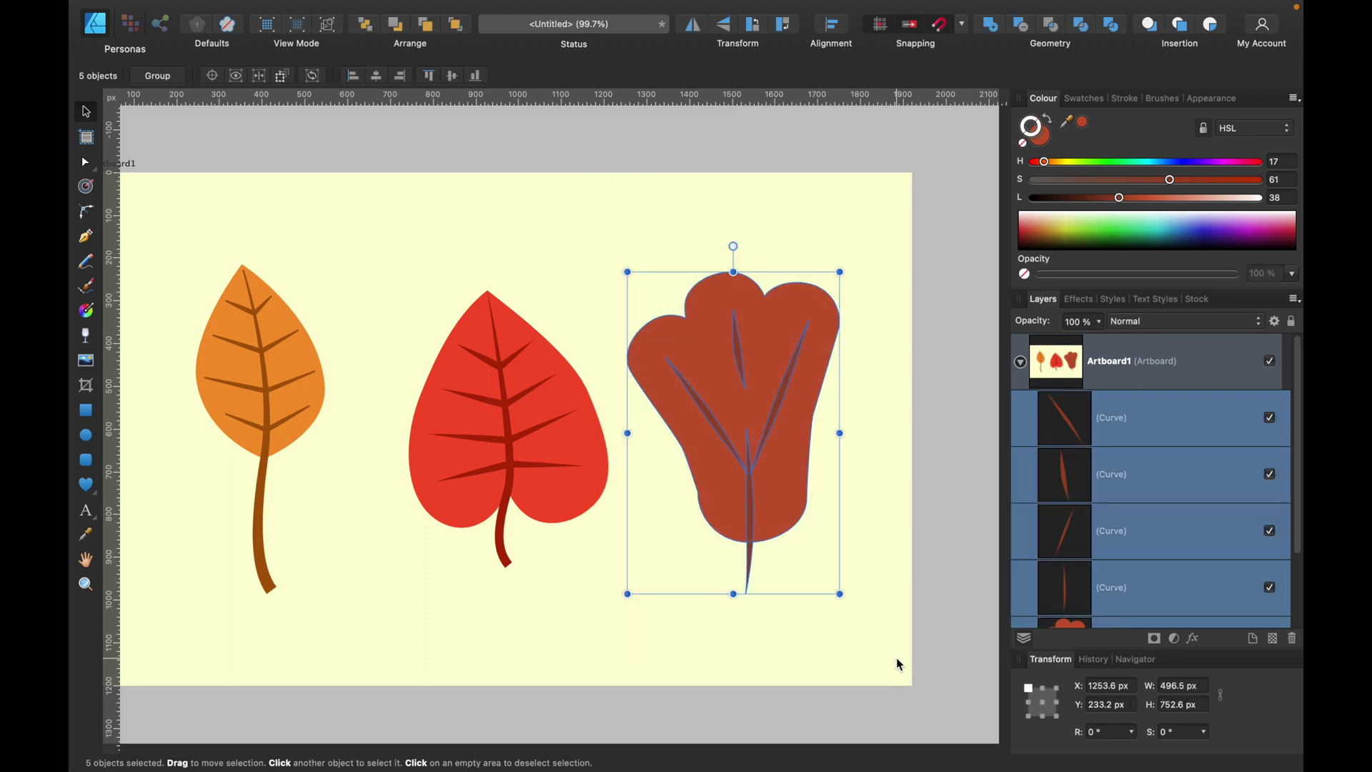
key("super+g")
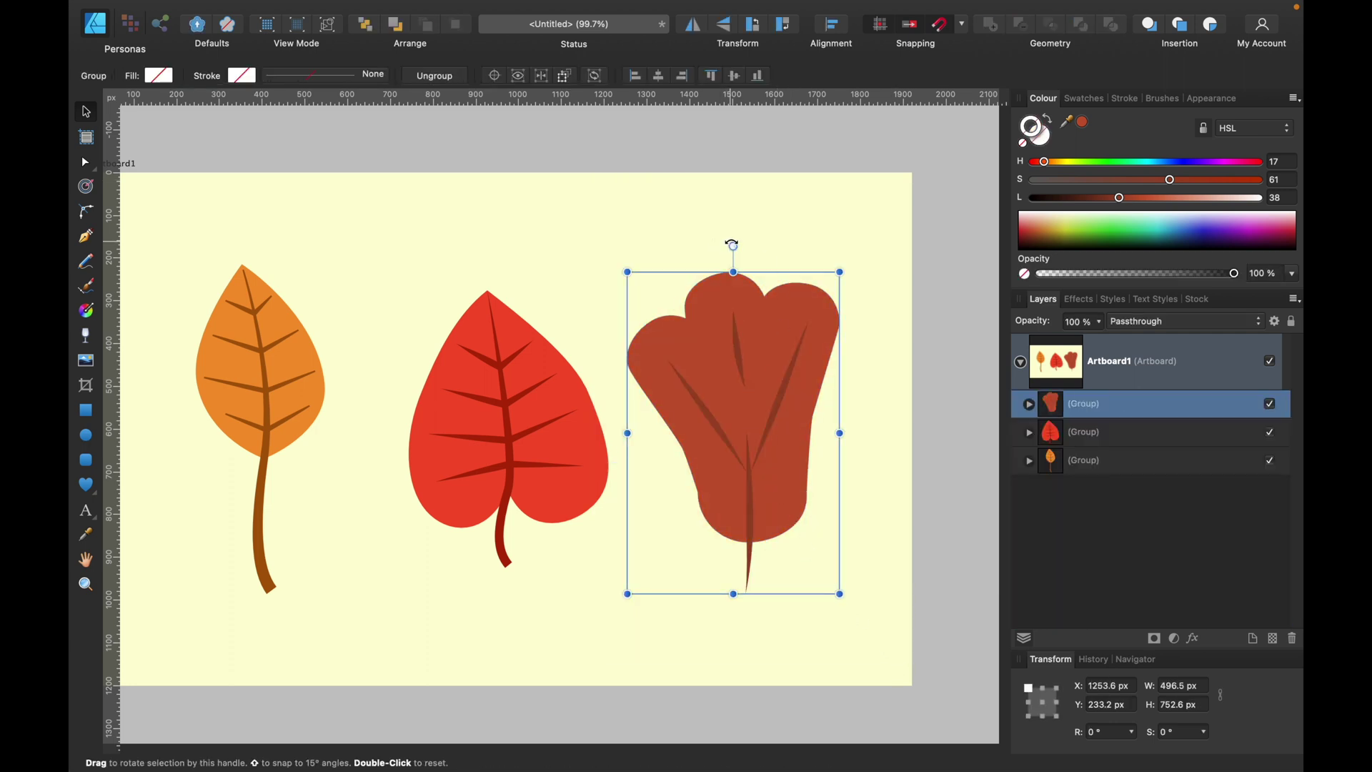
Rotate the brown leaf group to about -17.2° and nudge it slightly right.
left_click_drag(731, 244, 793, 258)
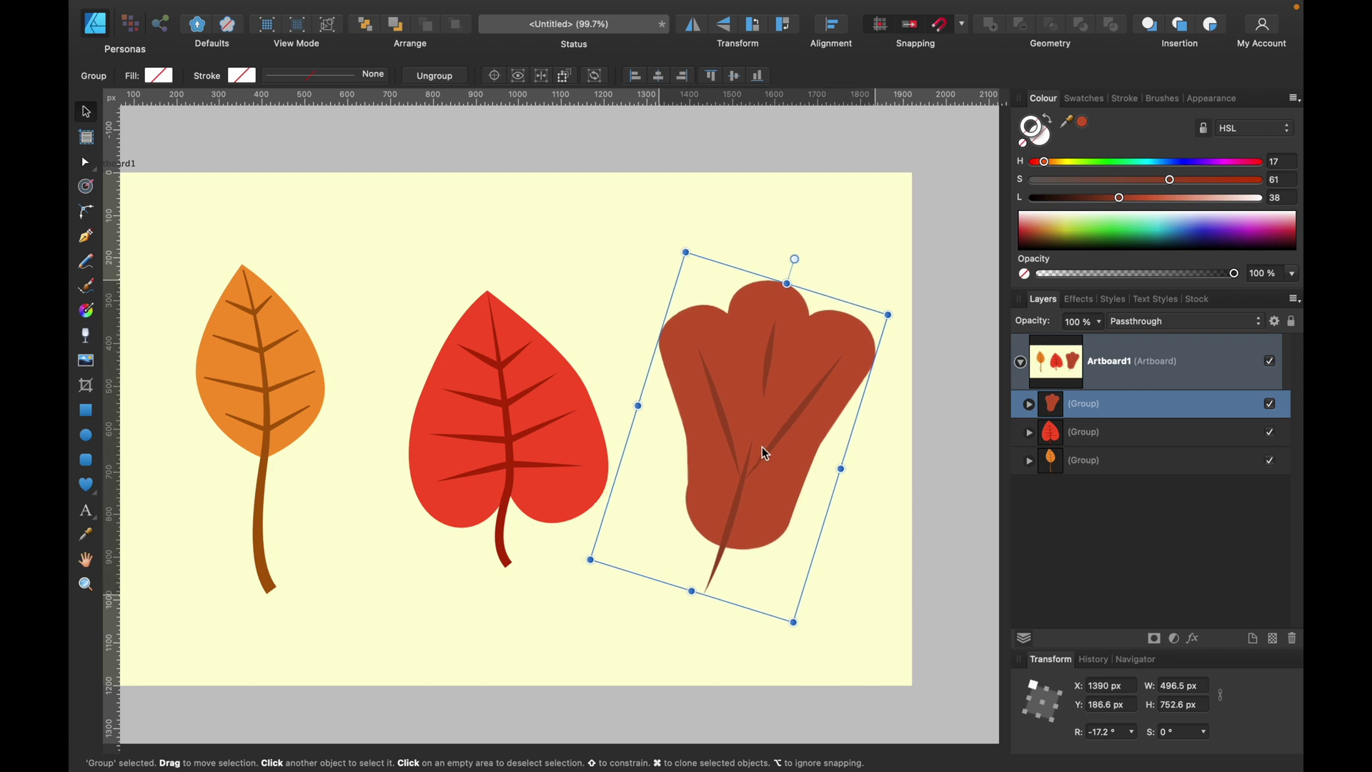
left_click_drag(739, 479, 749, 478)
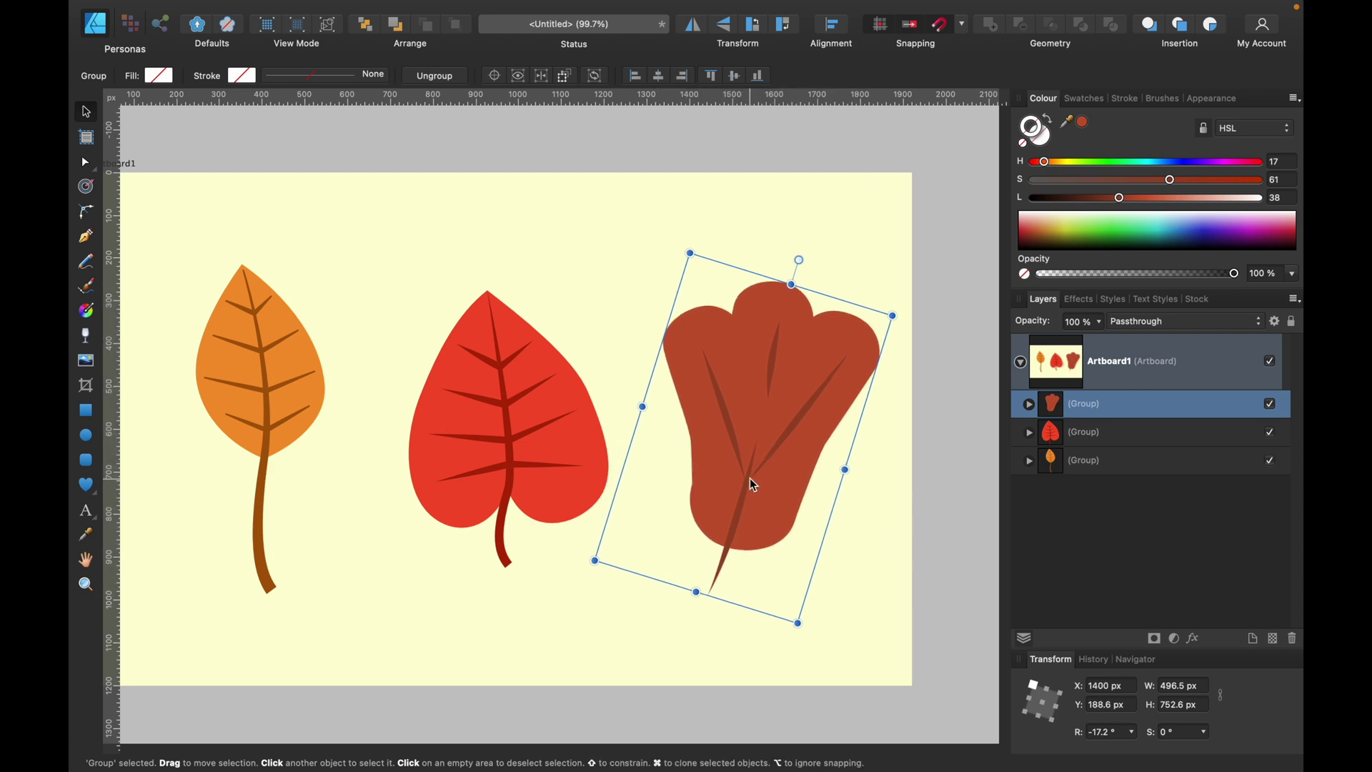
scroll(399, 298, "left", 3)
Align the three leaves to middle and space them evenly horizontally, then reselect all three.
left_click_drag(213, 131, 970, 683)
left_click(832, 27)
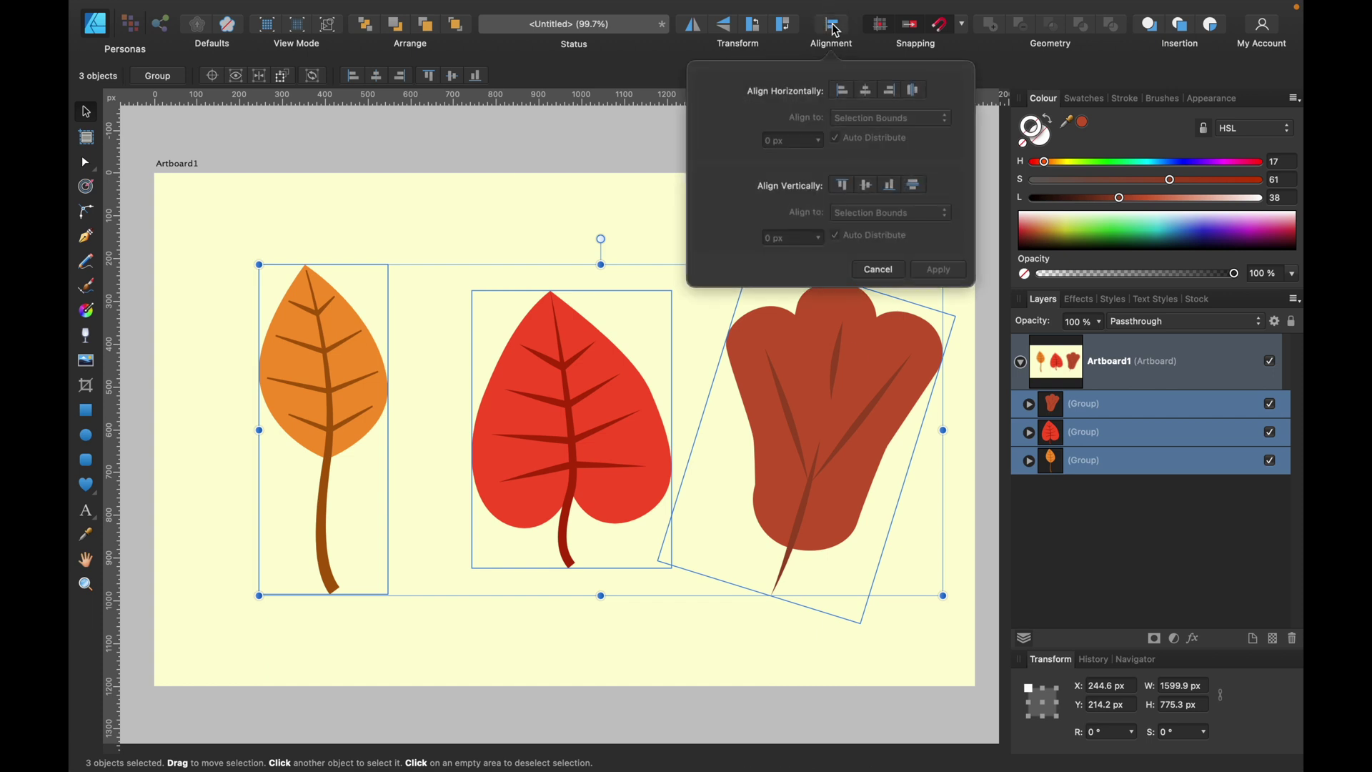
left_click(866, 187)
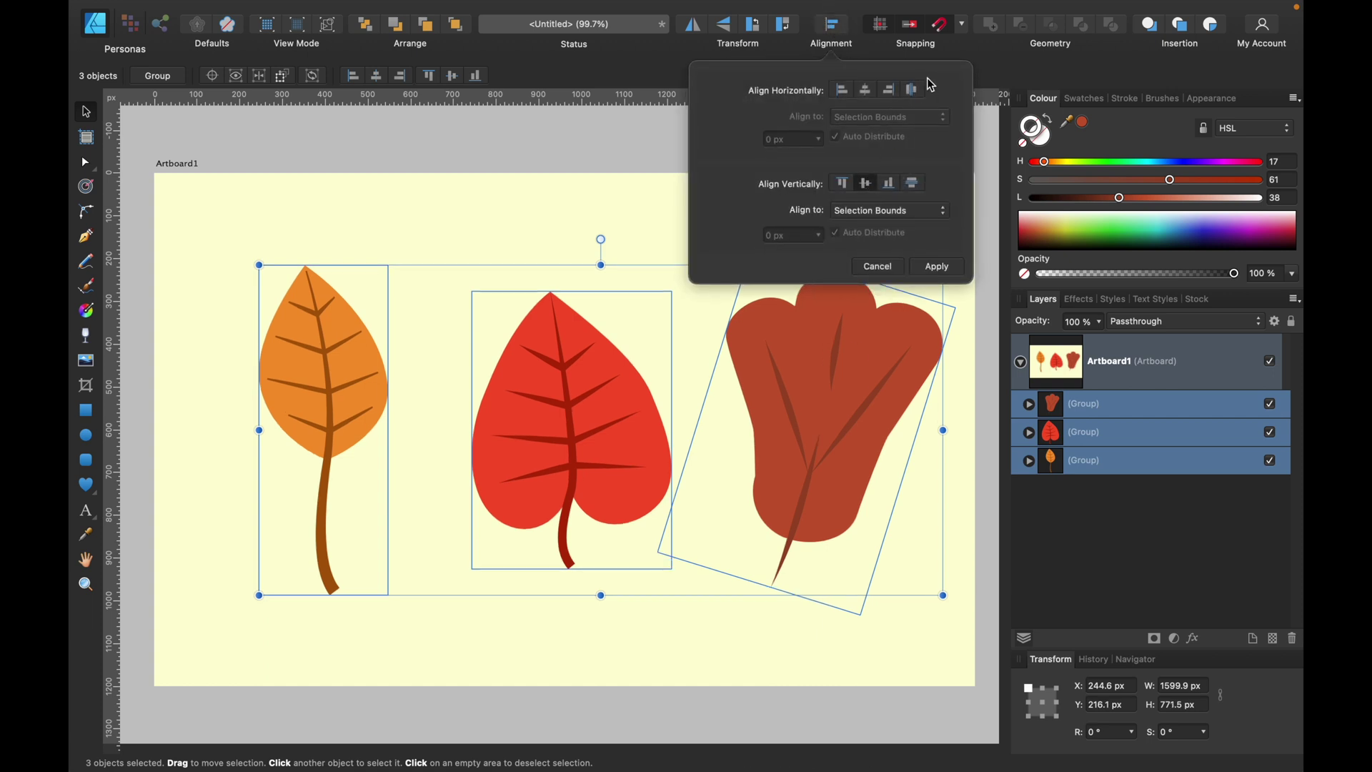
left_click(914, 93)
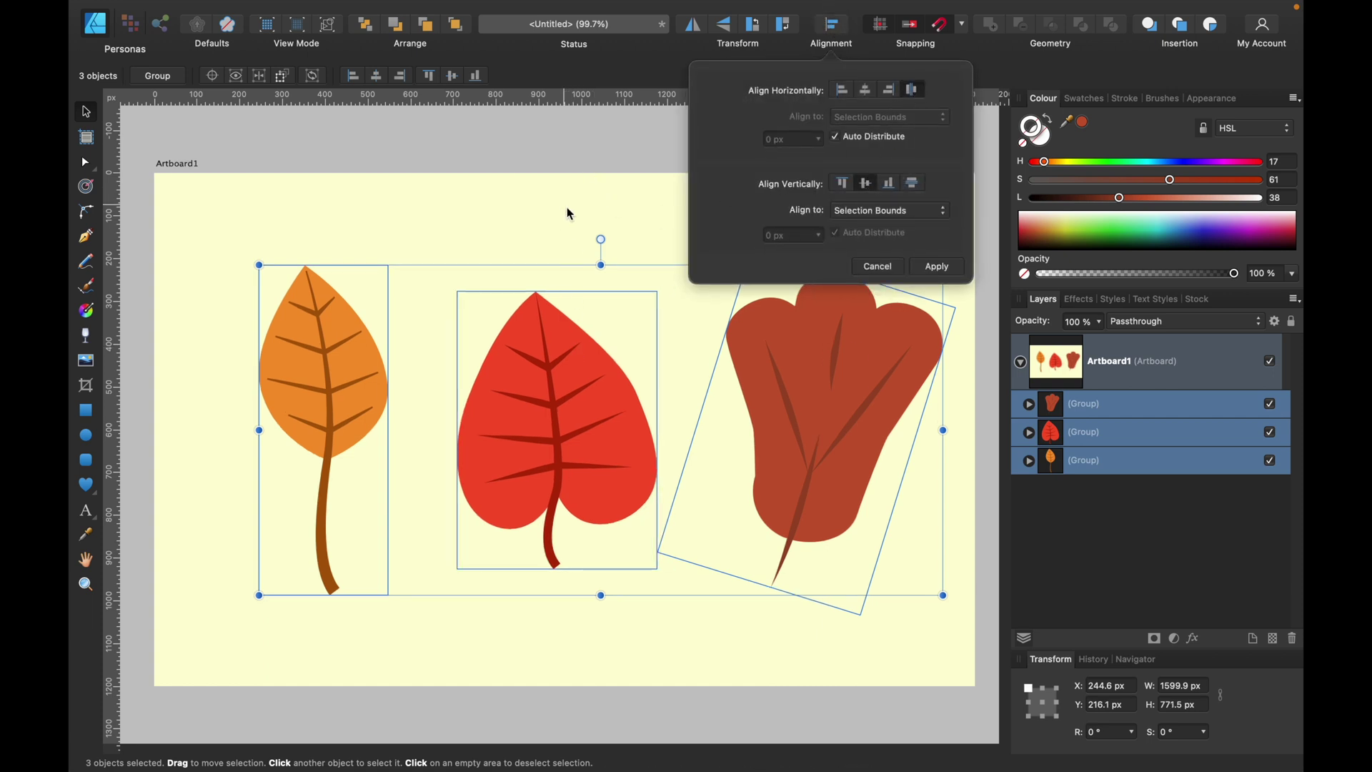
left_click(565, 153)
left_click(350, 336)
left_click(541, 409, "shift")
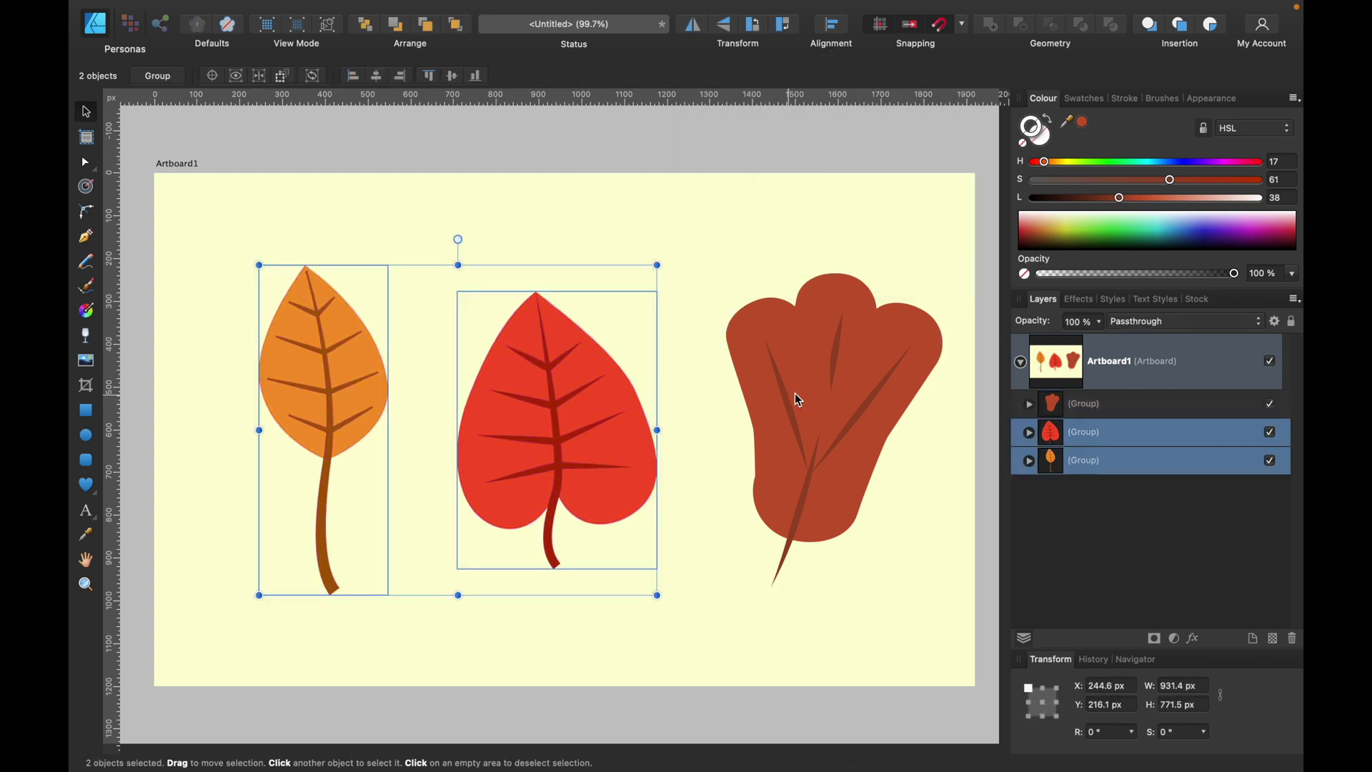
left_click(795, 398, "shift")
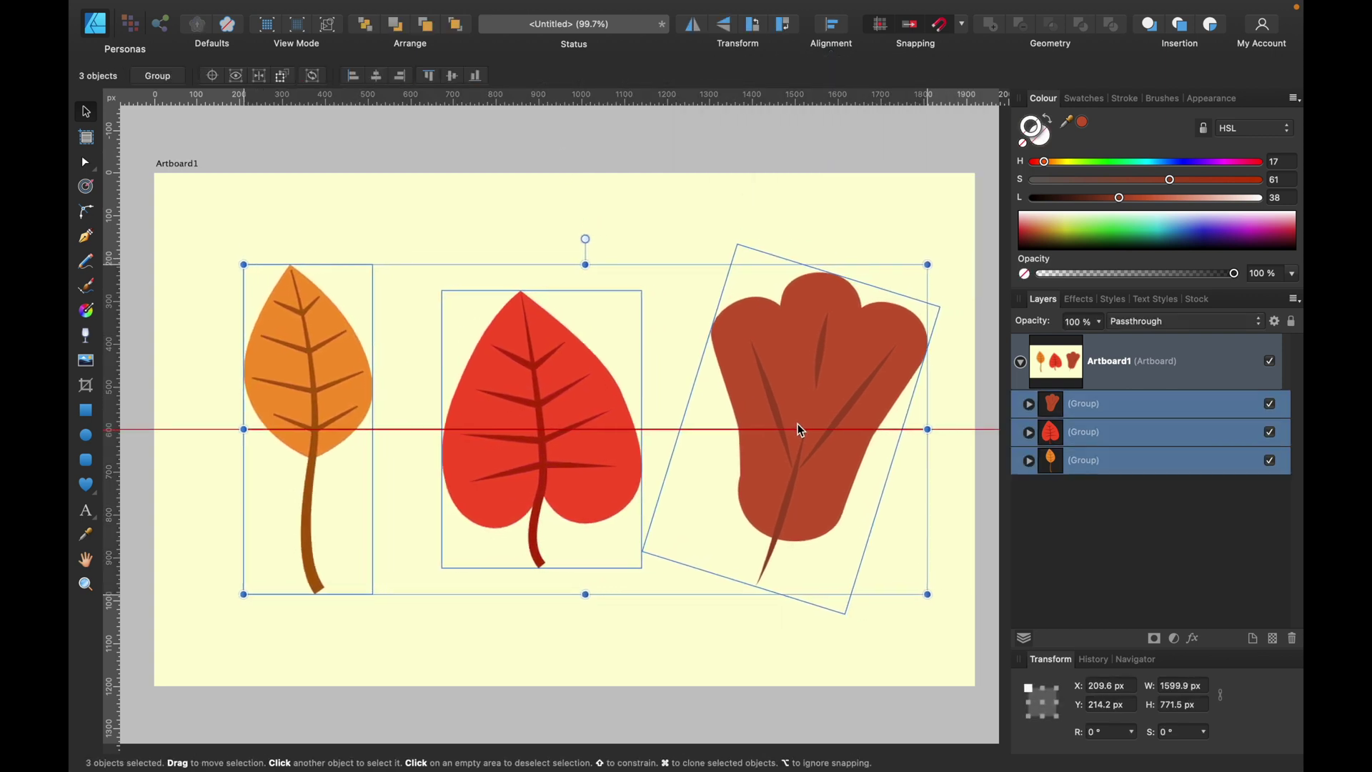